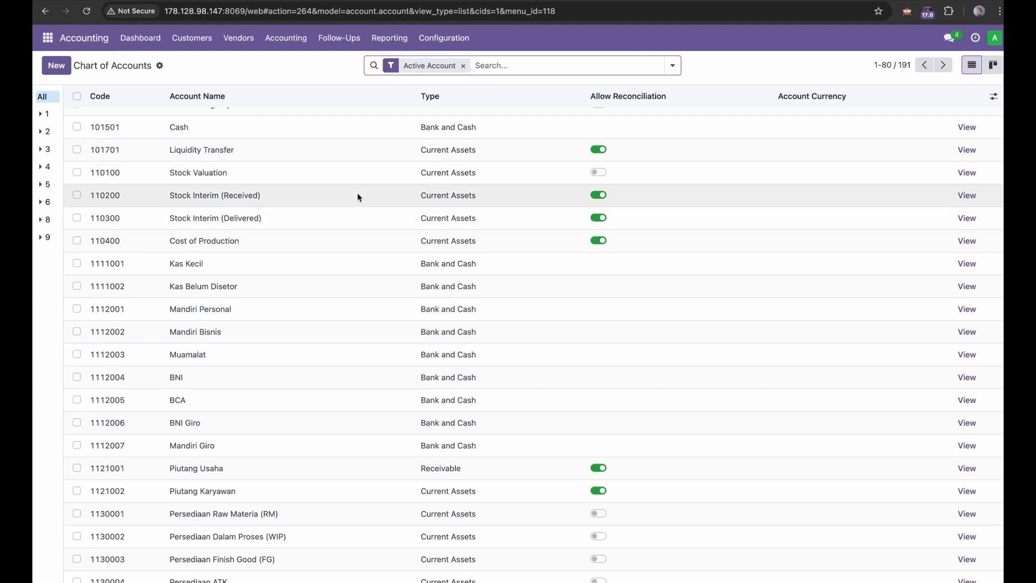
scroll(384, 259, down, 4)
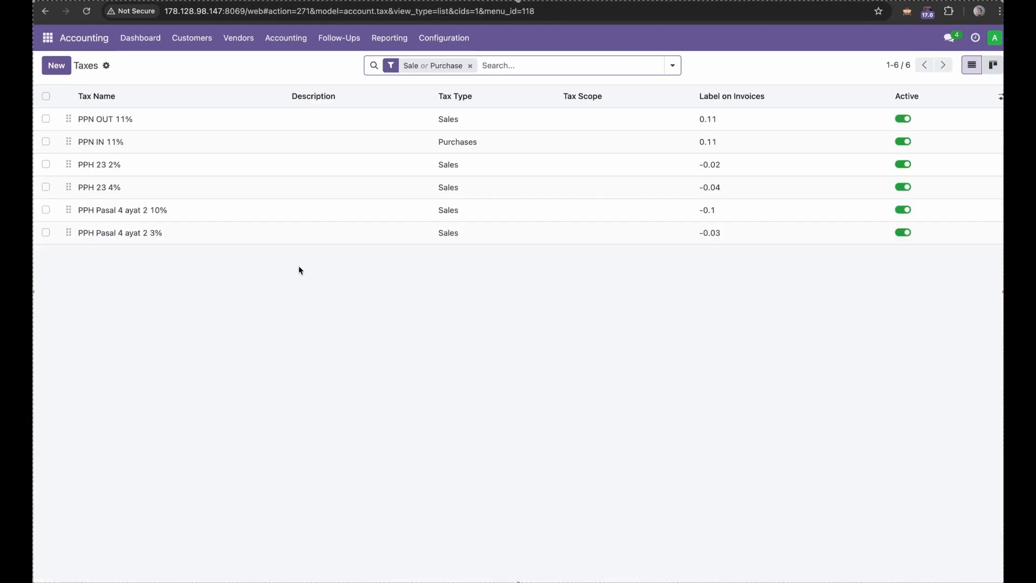
click(299, 210)
scroll(364, 173, left, 5)
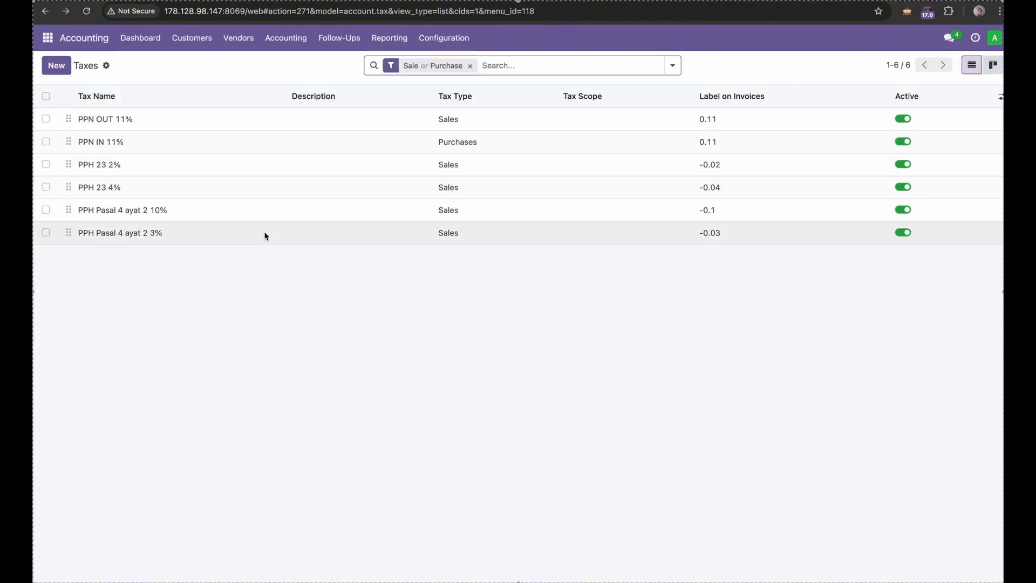
click(263, 233)
scroll(399, 260, left, 5)
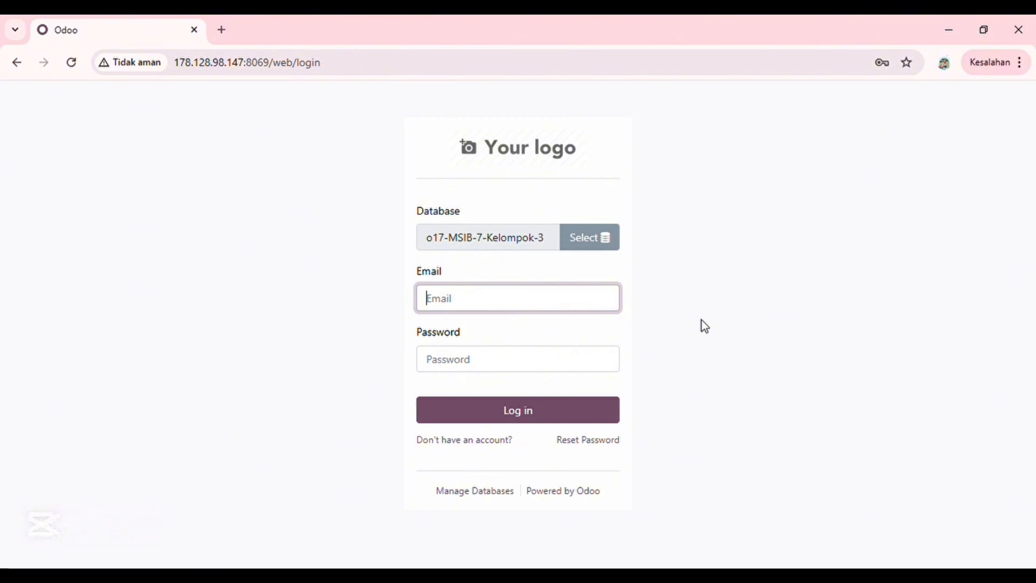
Log in to the o17-MSIB-7-Kelompok-3 database with the account's login name and password
text(marheni)
click(455, 370)
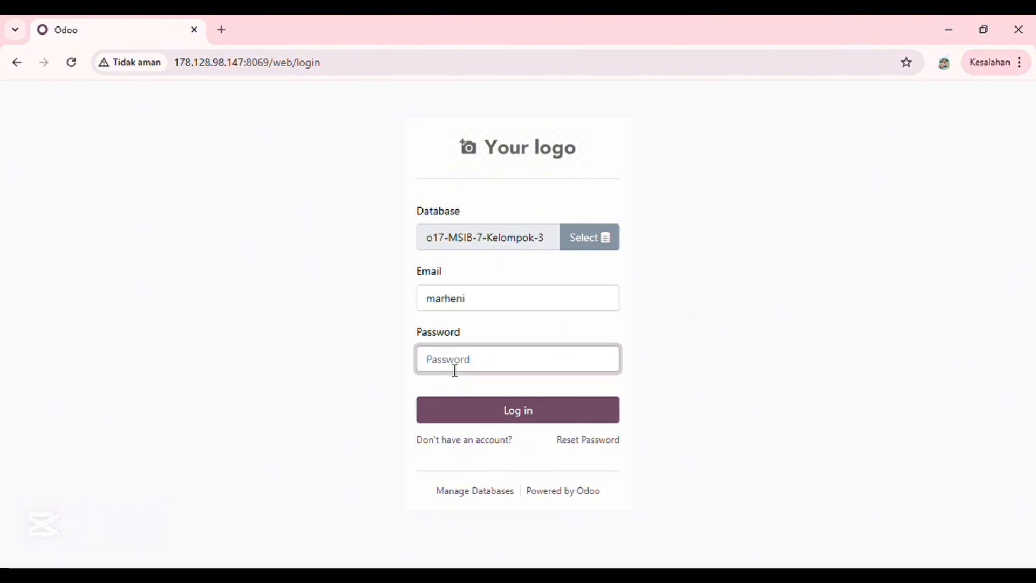
text(a)
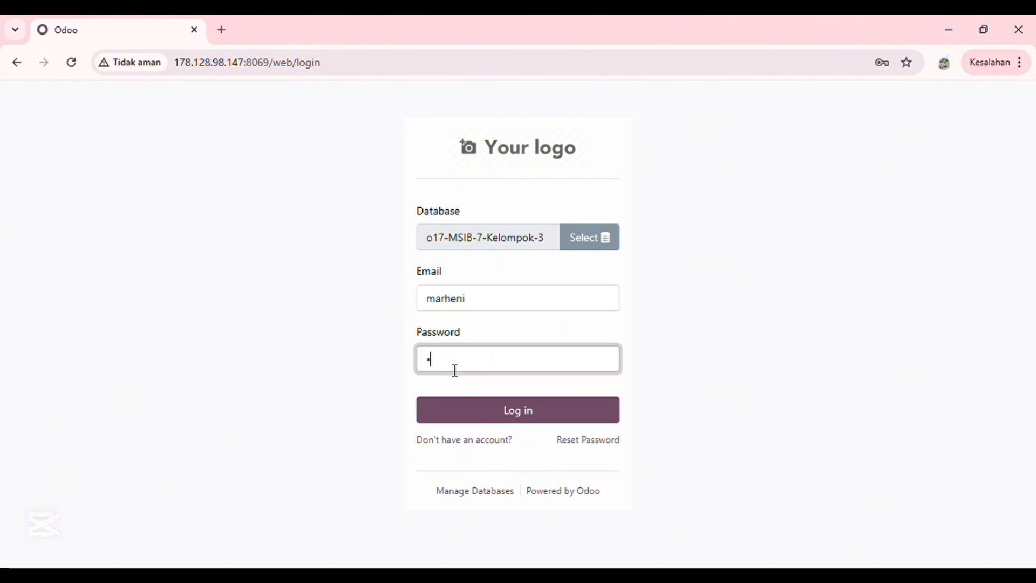
click(477, 416)
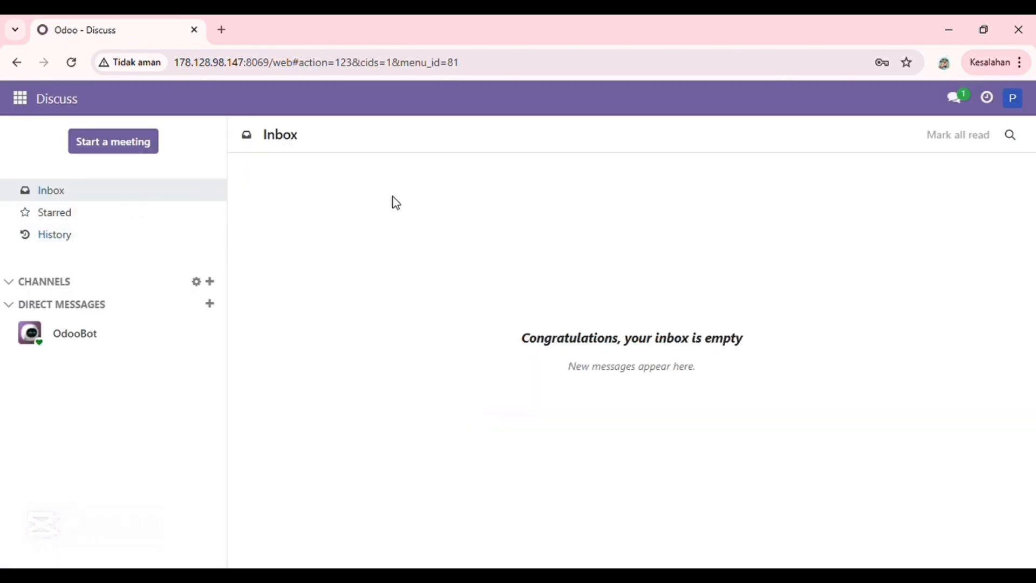
Create a new company vendor named Ready Met in the Purchase module
click(33, 100)
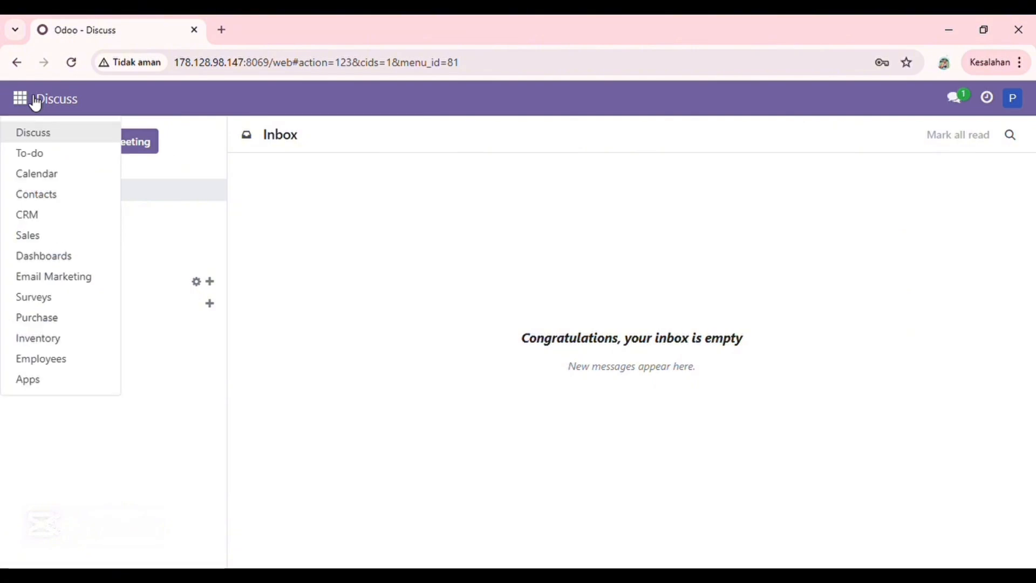
click(102, 323)
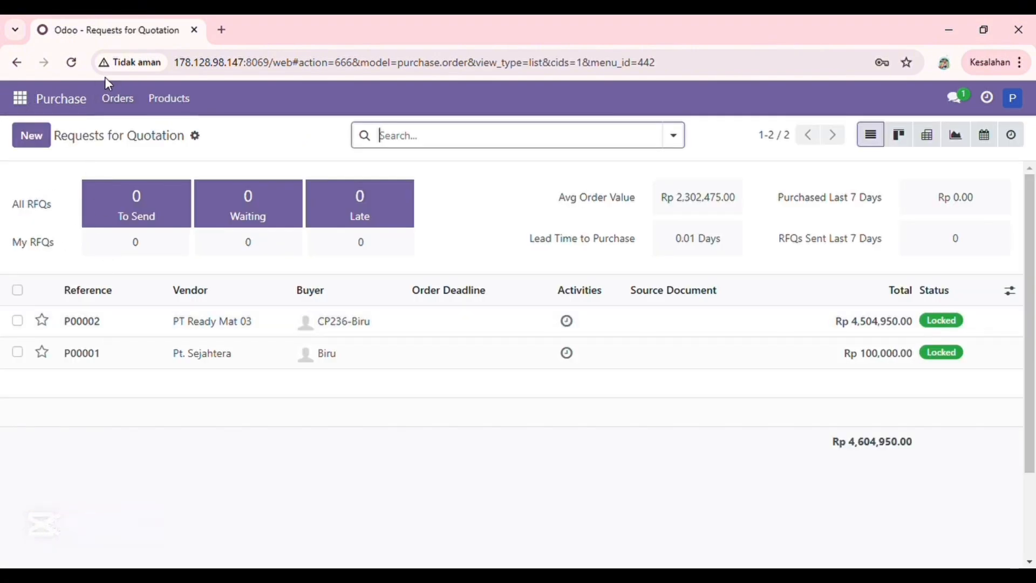
click(137, 111)
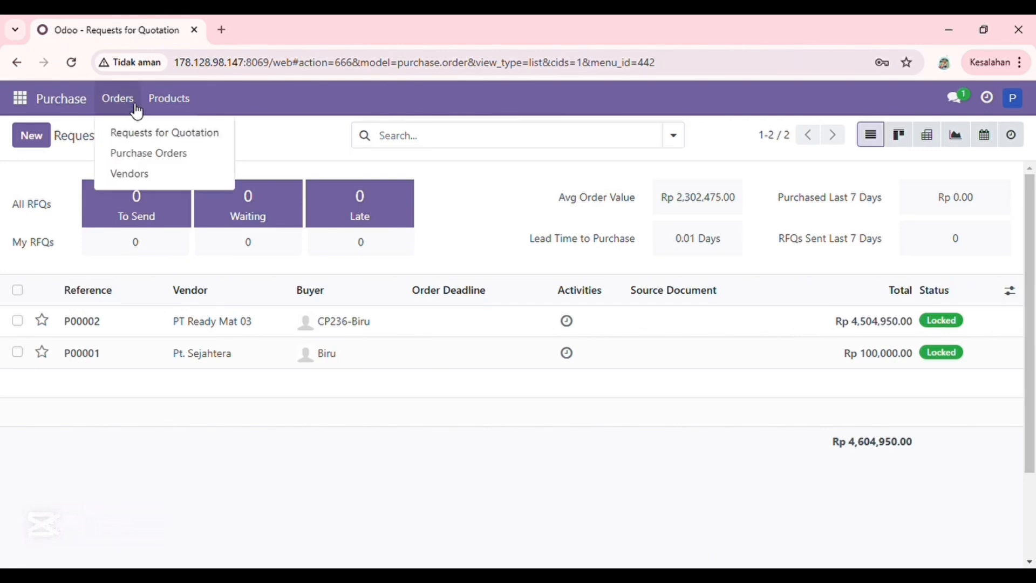
click(236, 182)
click(45, 143)
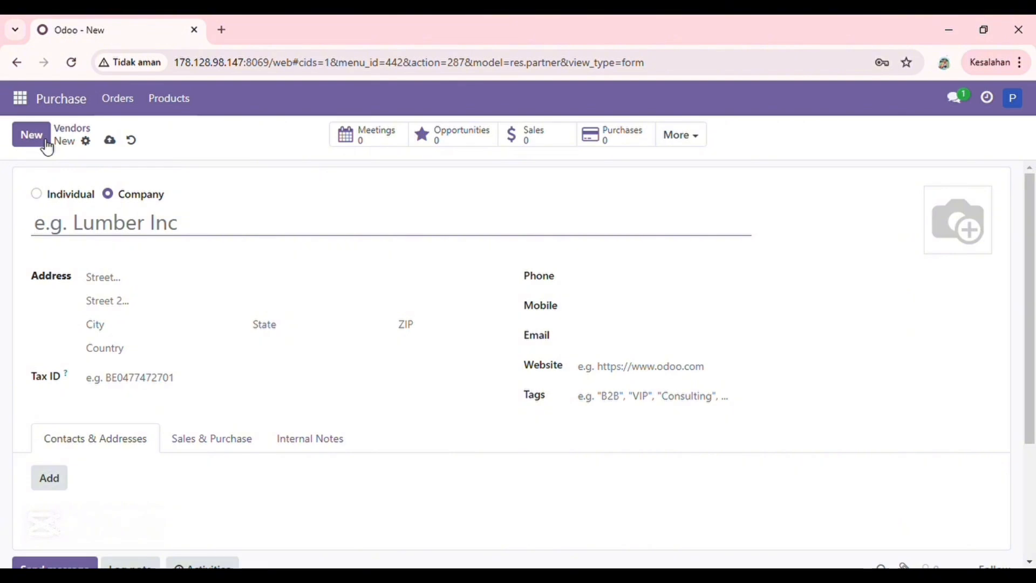
text(Read)
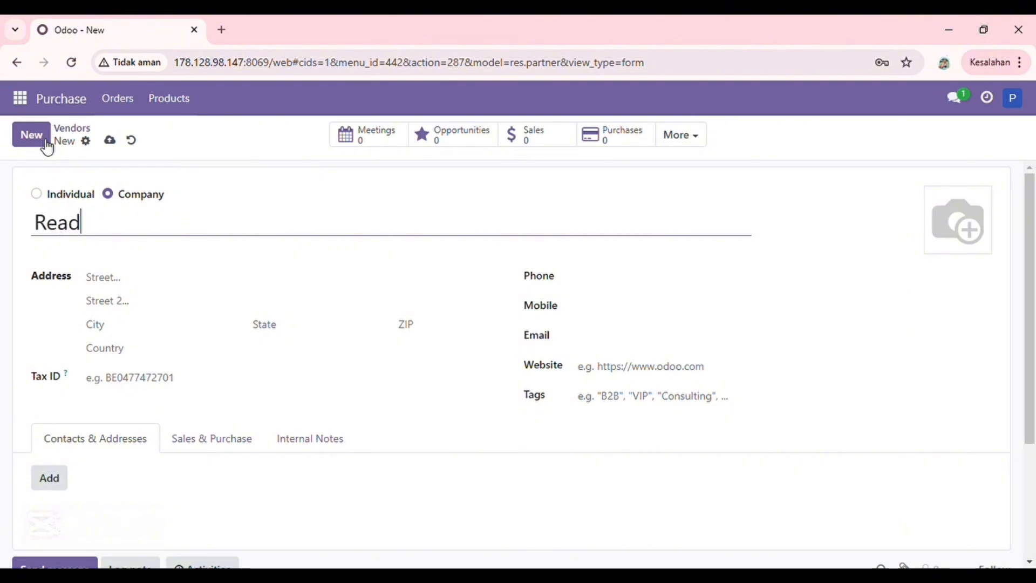
text(y Met)
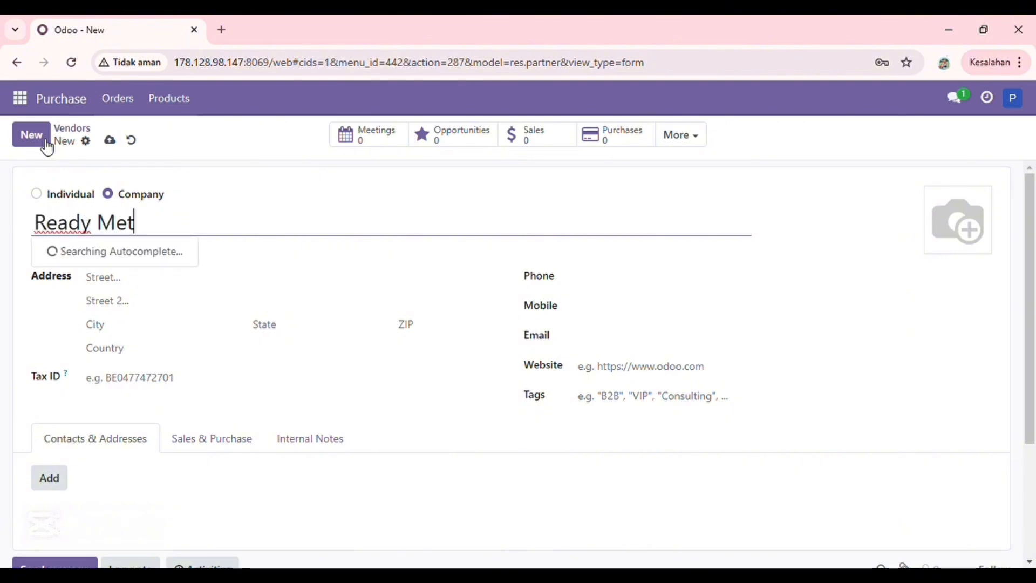
Fill in the vendor's street address, phone number and e-mail address
click(141, 282)
text(Jl. Washington)
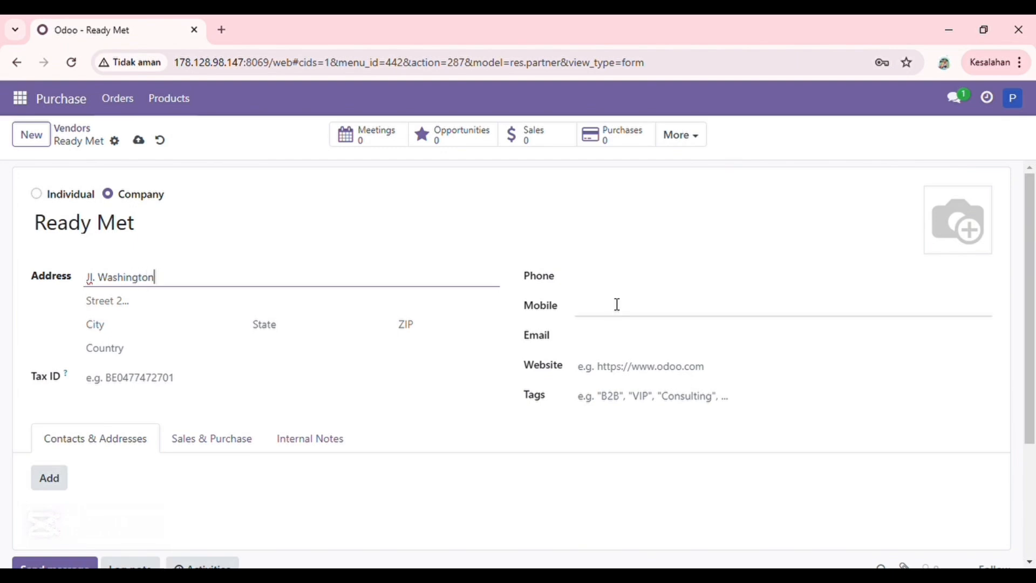
click(615, 279)
click(618, 334)
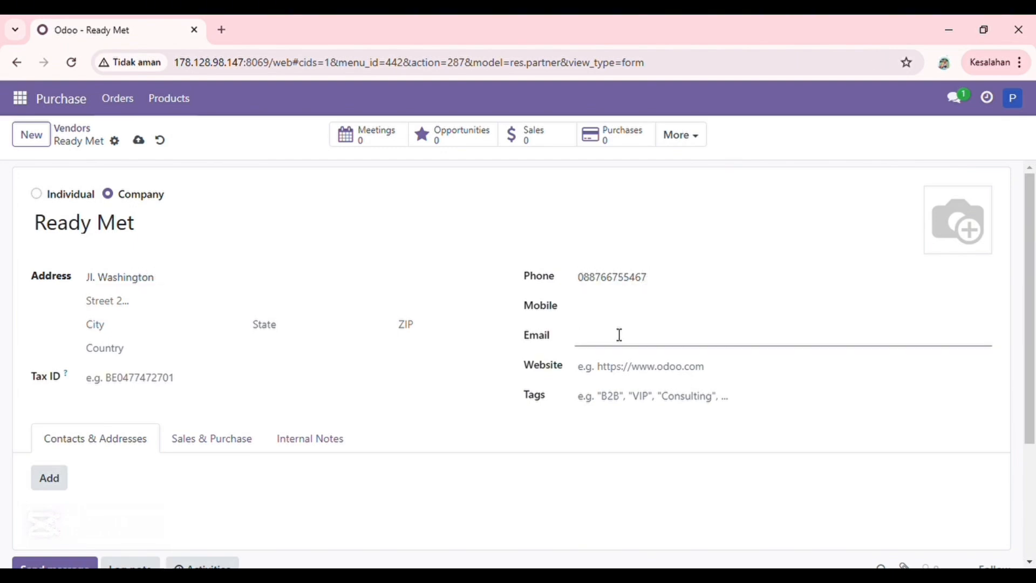
click(737, 456)
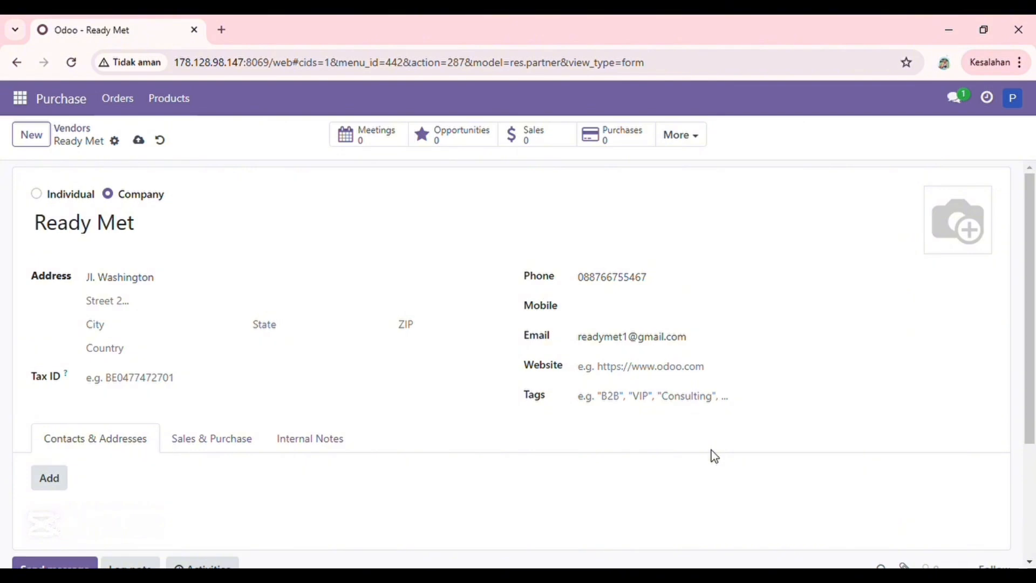
Set the vendor's purchase payment terms to 30 Days
click(241, 441)
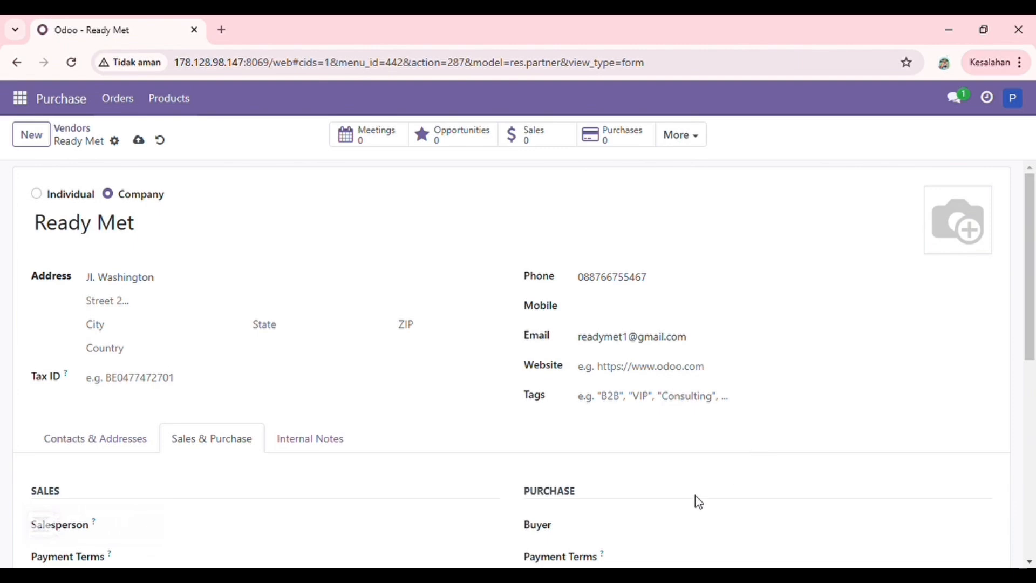
scroll(695, 499, down, 4)
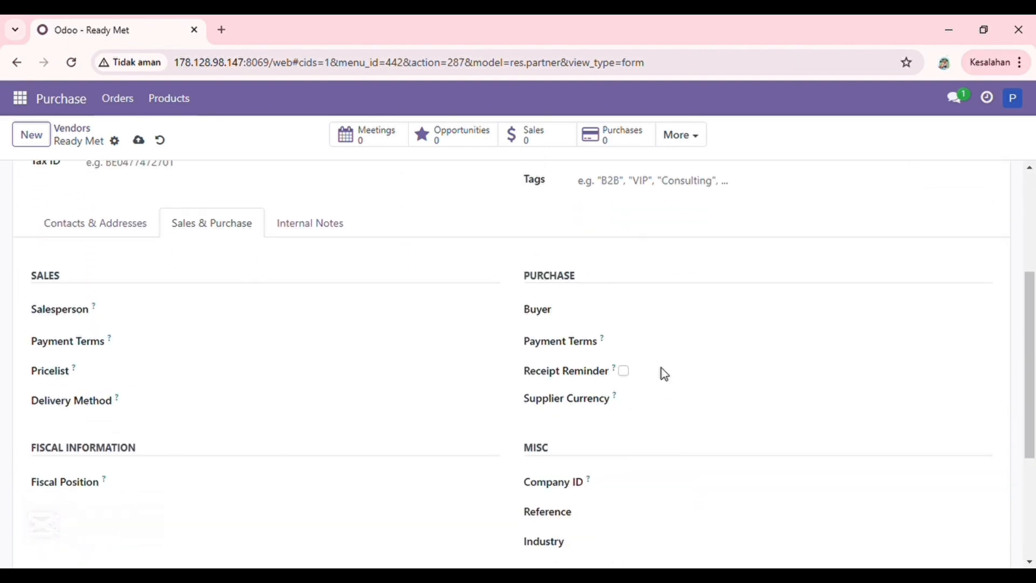
click(662, 350)
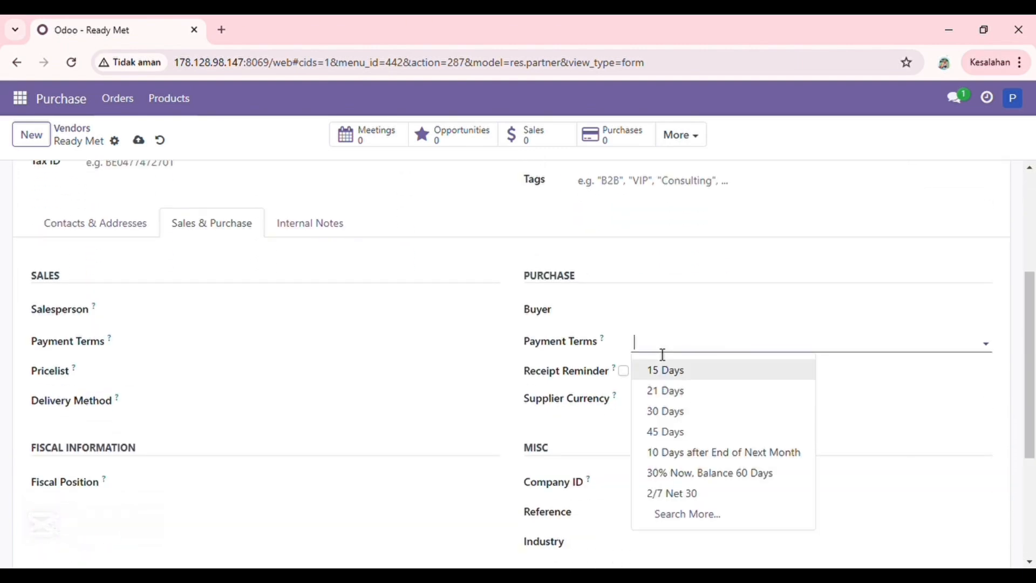
click(685, 411)
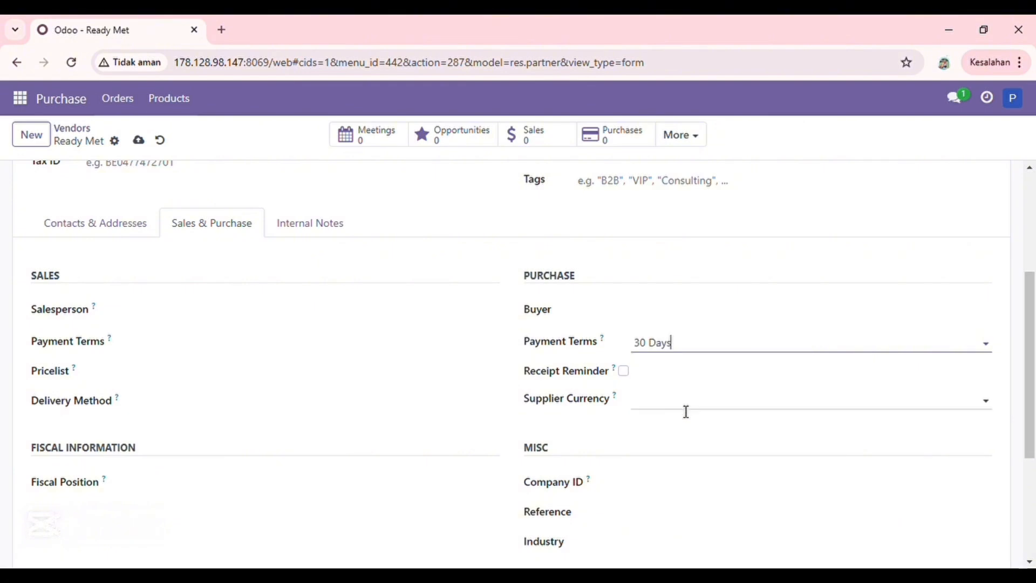
scroll(686, 411, up, 4)
click(69, 447)
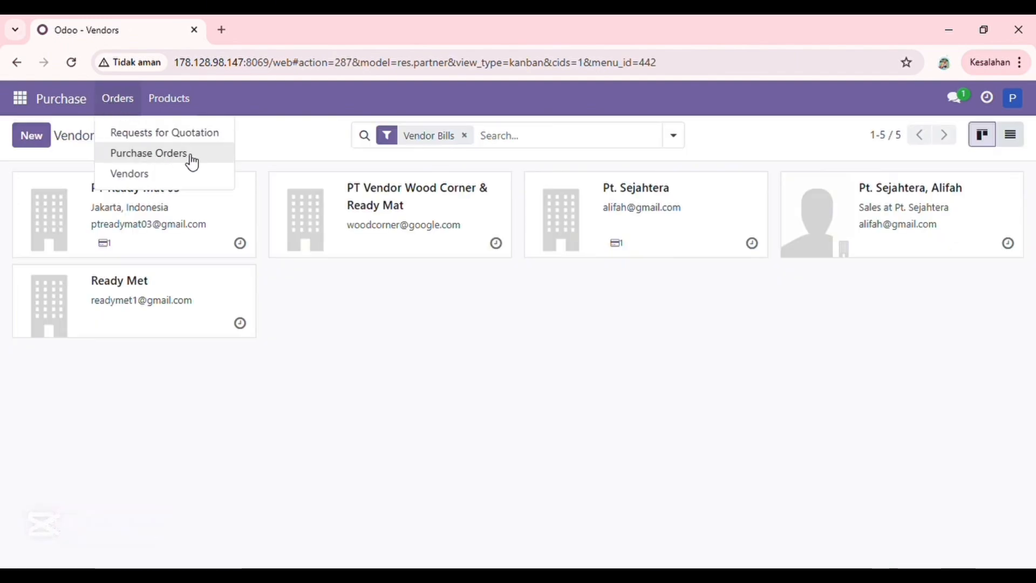
Start a new purchase order with Ready Met as the vendor
click(231, 157)
click(33, 135)
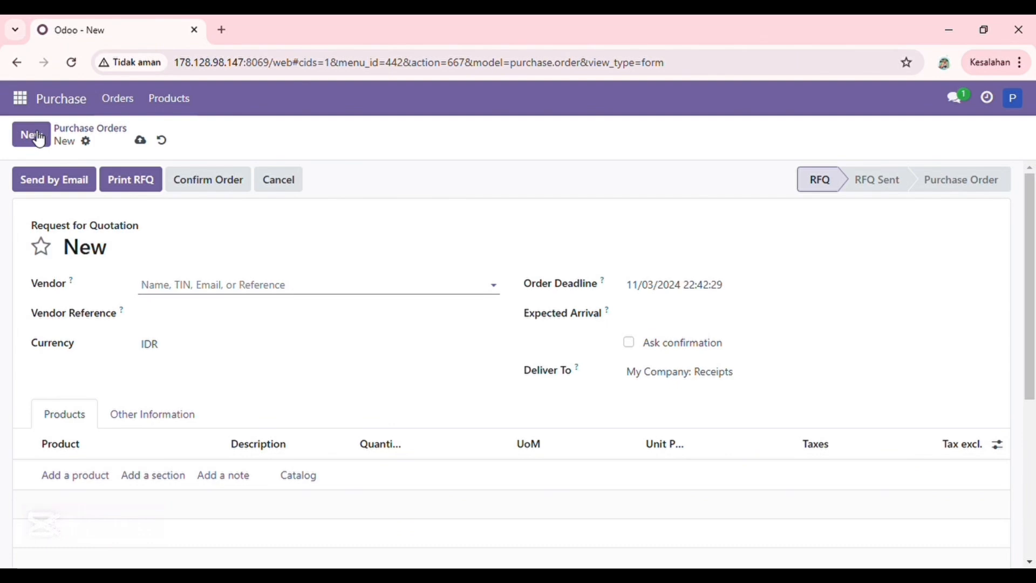
click(494, 284)
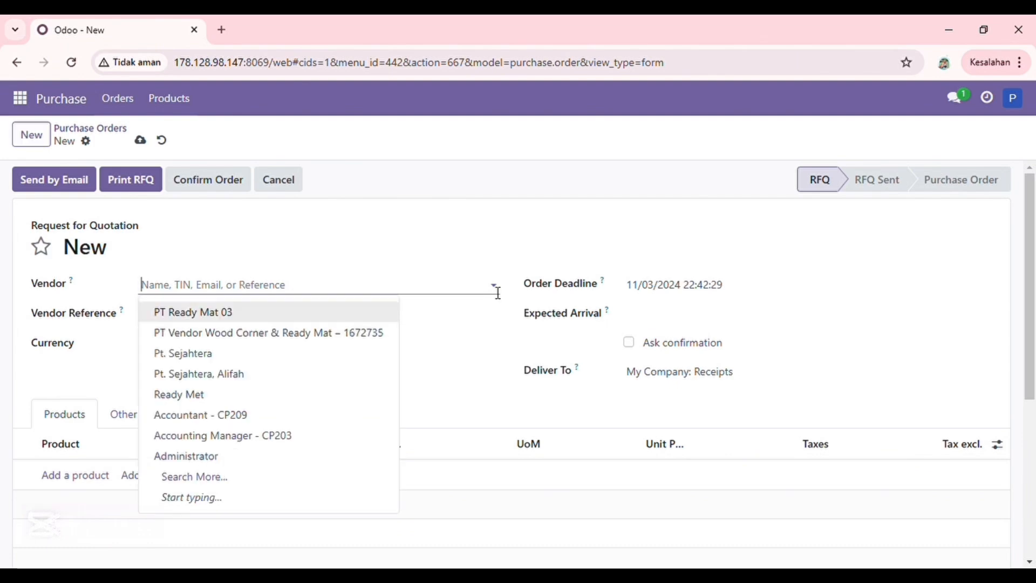
click(253, 403)
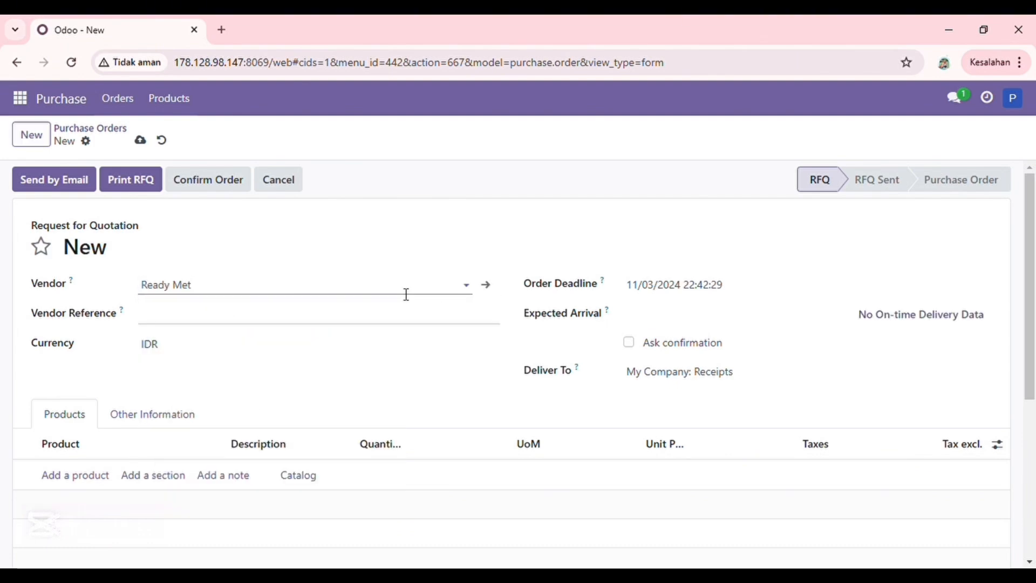
Set the order deadline to 11/06/2024
click(664, 291)
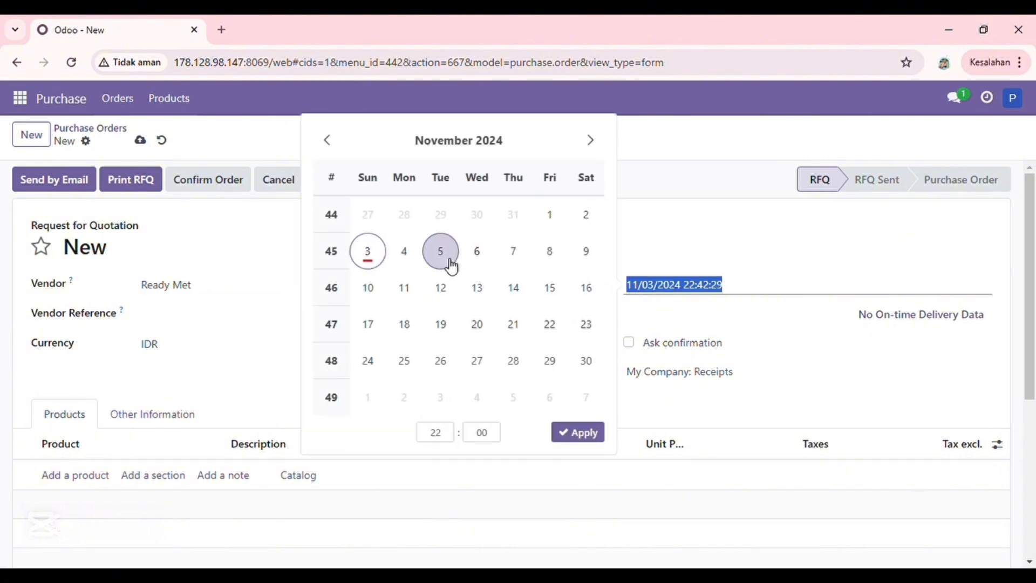
click(473, 253)
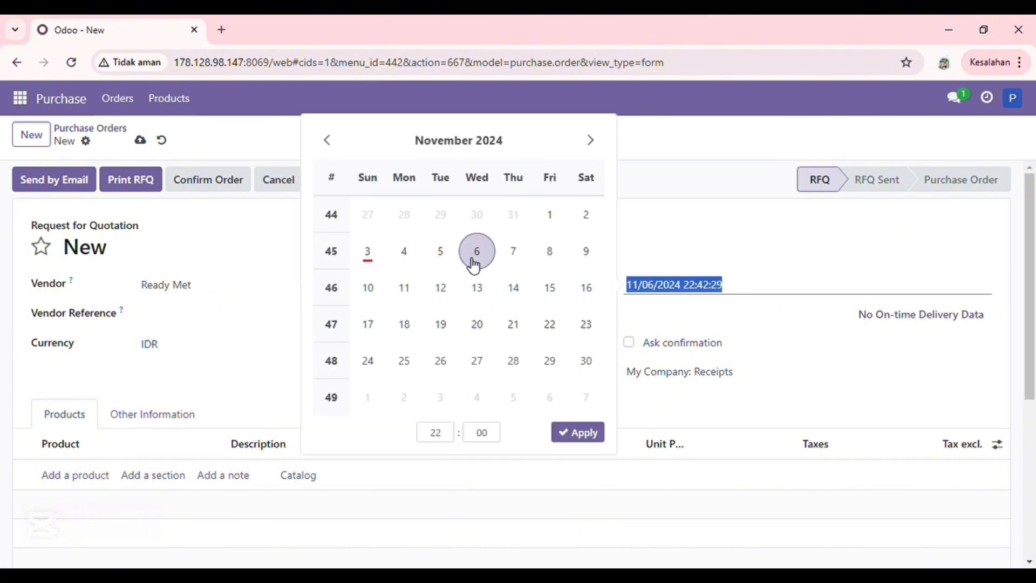
click(581, 432)
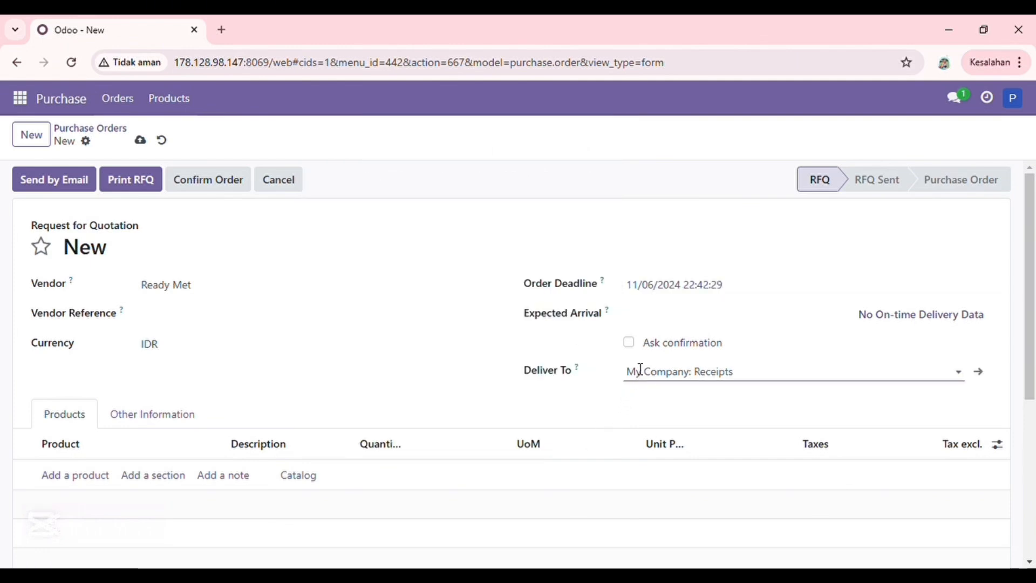
Add the Three-seat Sofa as an order line with a unit price of 3,000,000
click(97, 476)
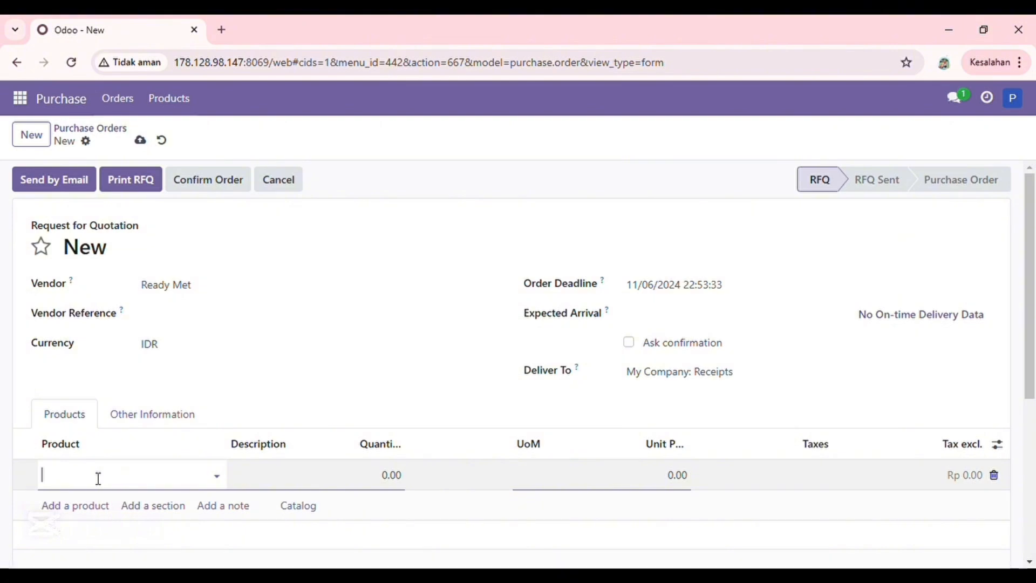
click(226, 477)
scroll(345, 381, down, 7)
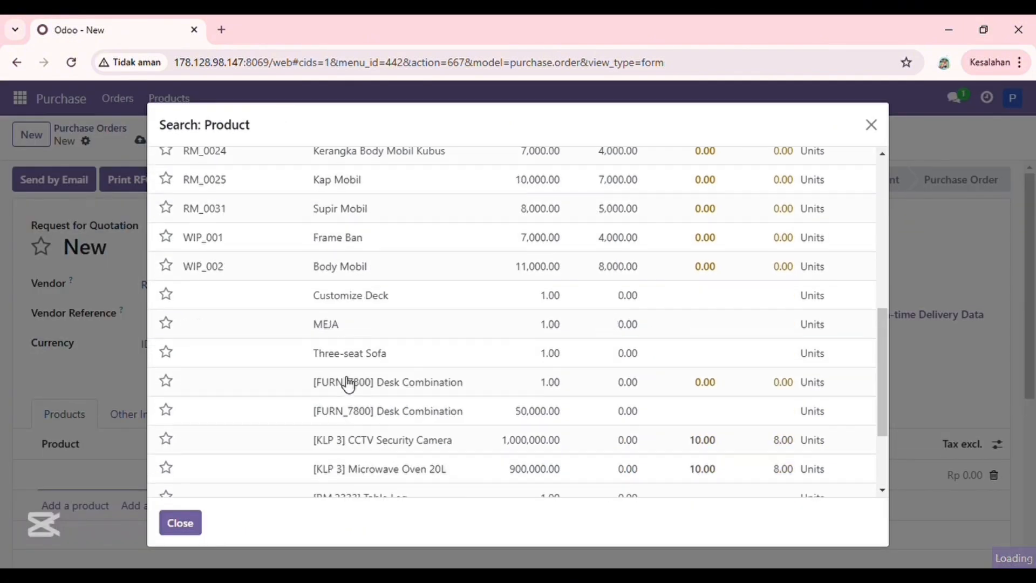
double_click(375, 316)
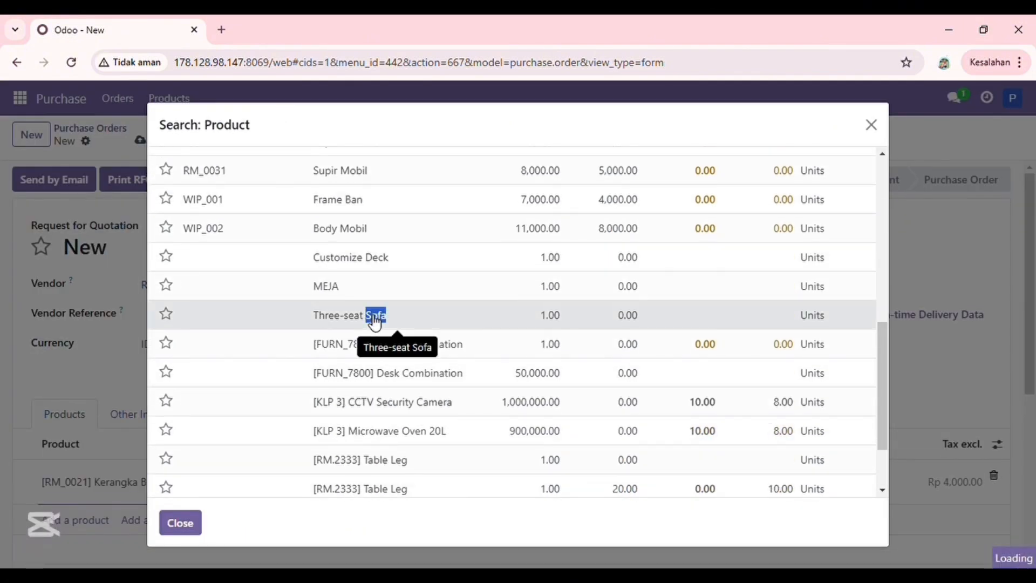
key(Escape)
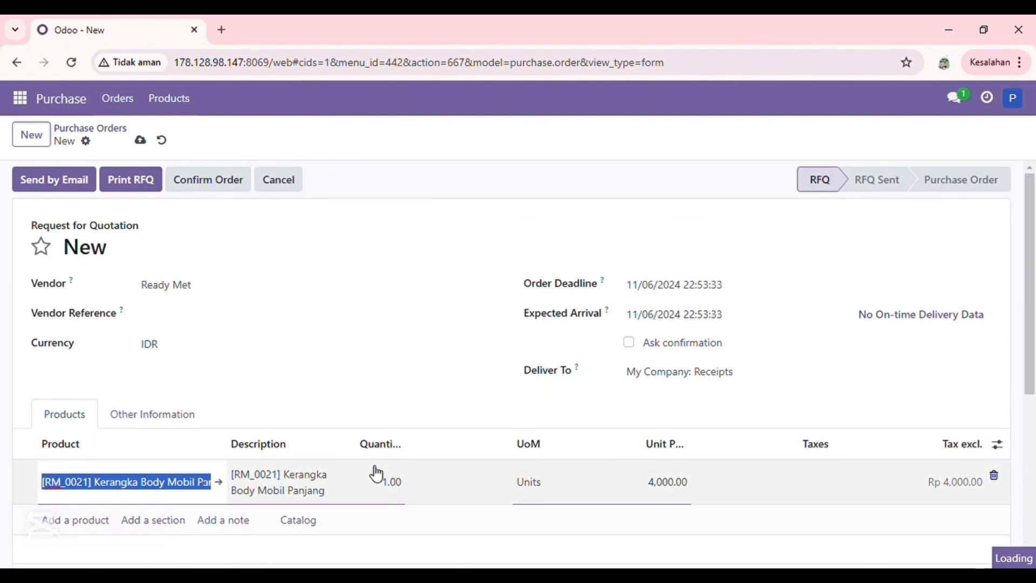
click(673, 483)
Add the Customize Deck product as a second line of the order
click(75, 505)
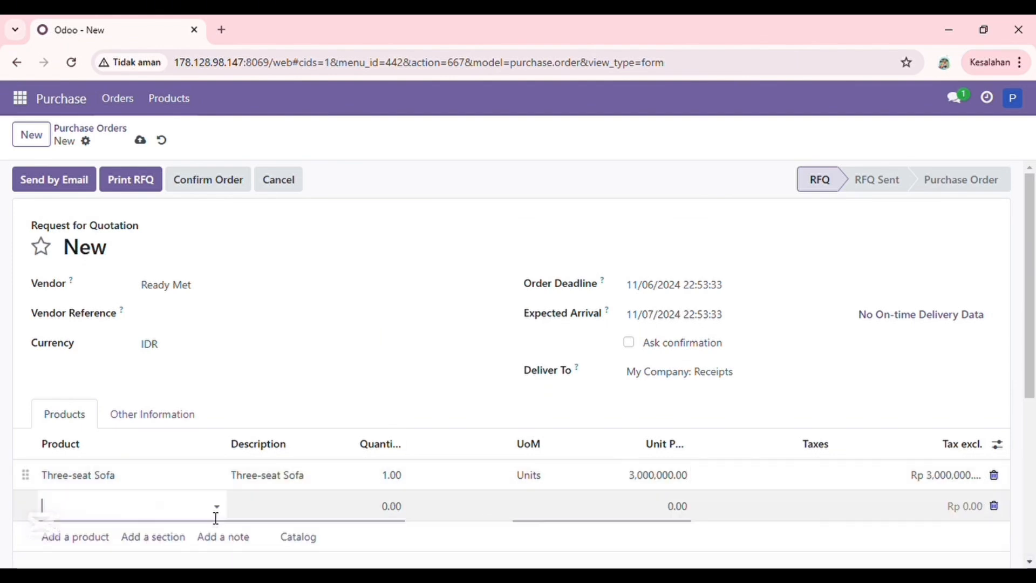
click(217, 511)
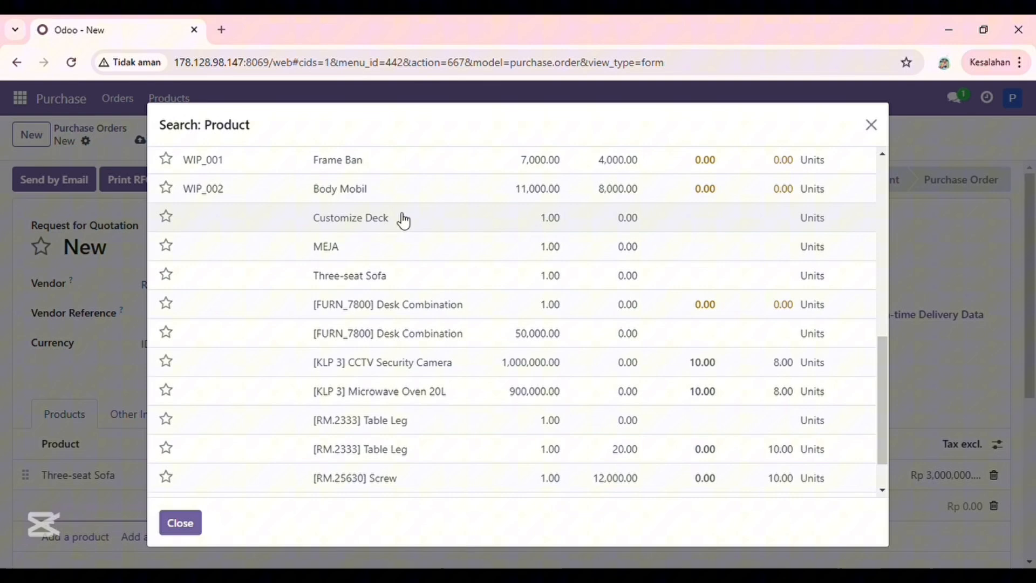
click(404, 219)
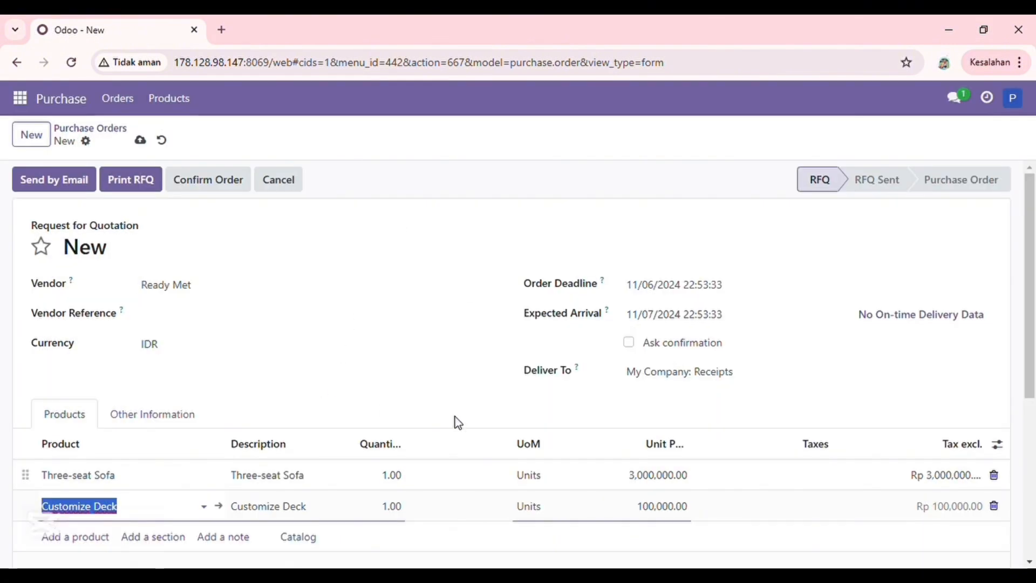
click(565, 418)
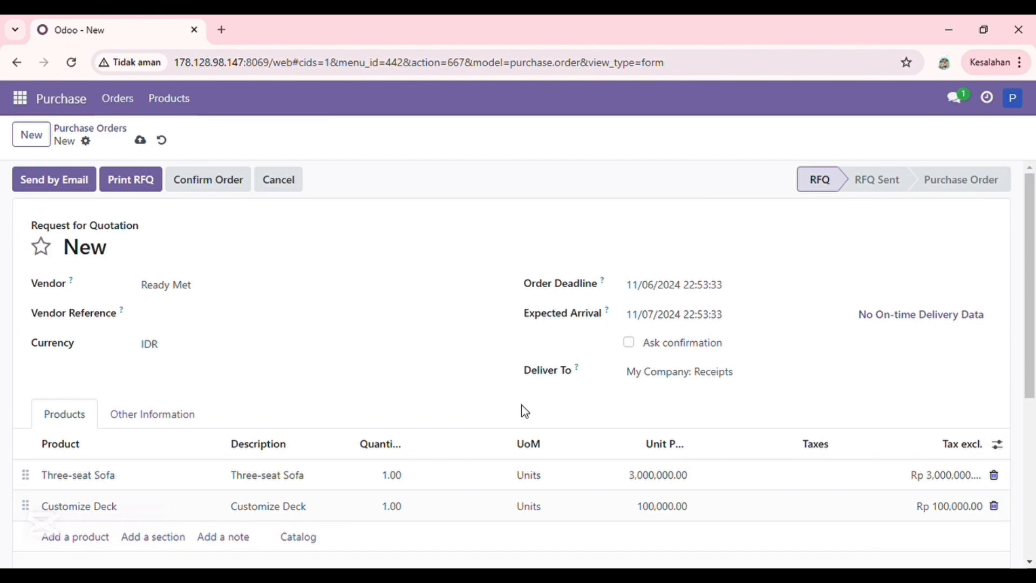
Apply the PPN IN 11% tax to the Three-seat Sofa line
scroll(525, 411, down, 3)
click(846, 318)
click(897, 318)
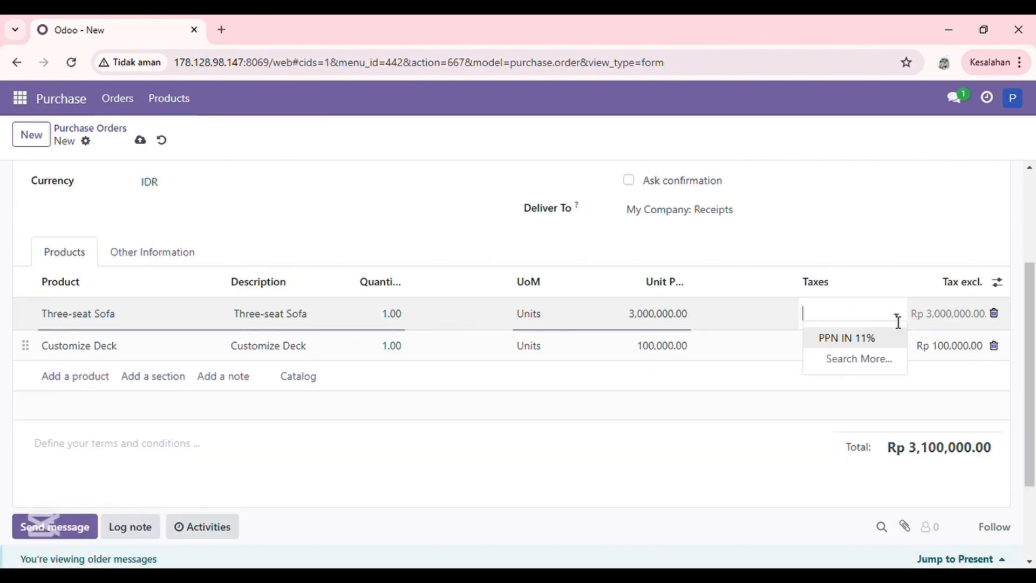
click(881, 340)
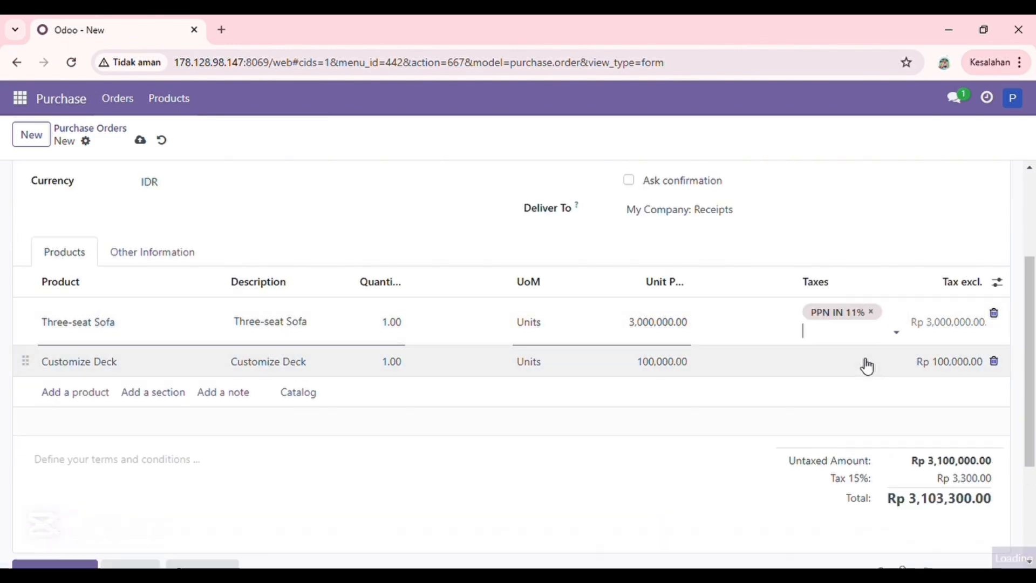
Apply the PPN IN 11% tax to the Customize Deck line and save the request for quotation
click(867, 365)
click(869, 347)
click(869, 370)
click(986, 433)
scroll(985, 433, down, 1)
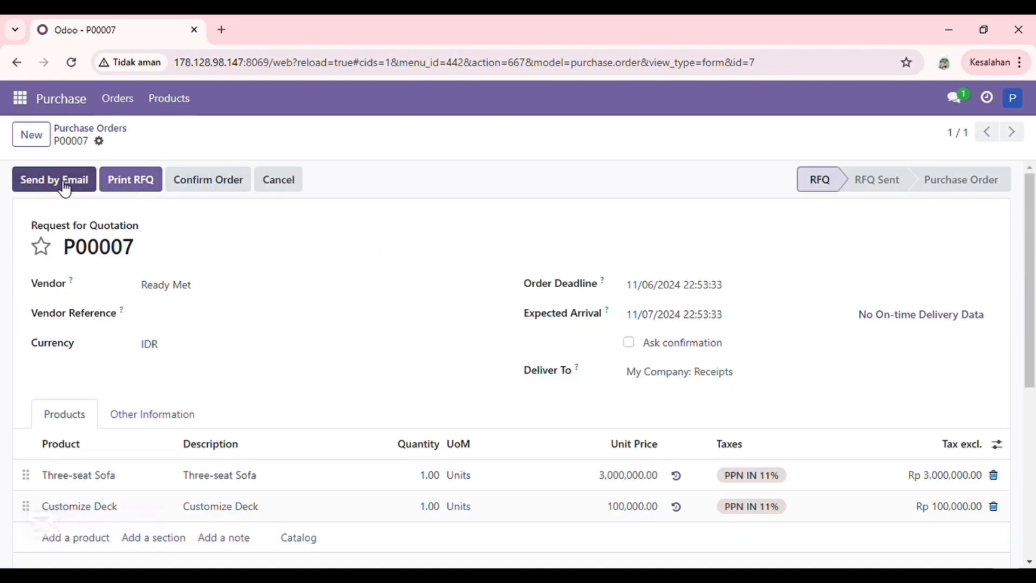
Email the request for quotation to the vendor Ready Met and confirm the order
click(62, 182)
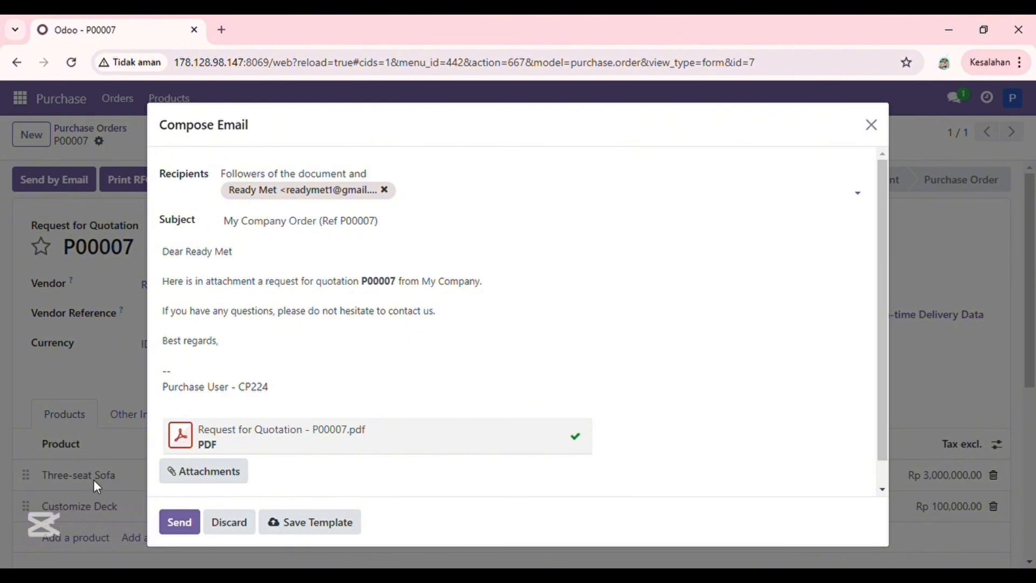
click(178, 521)
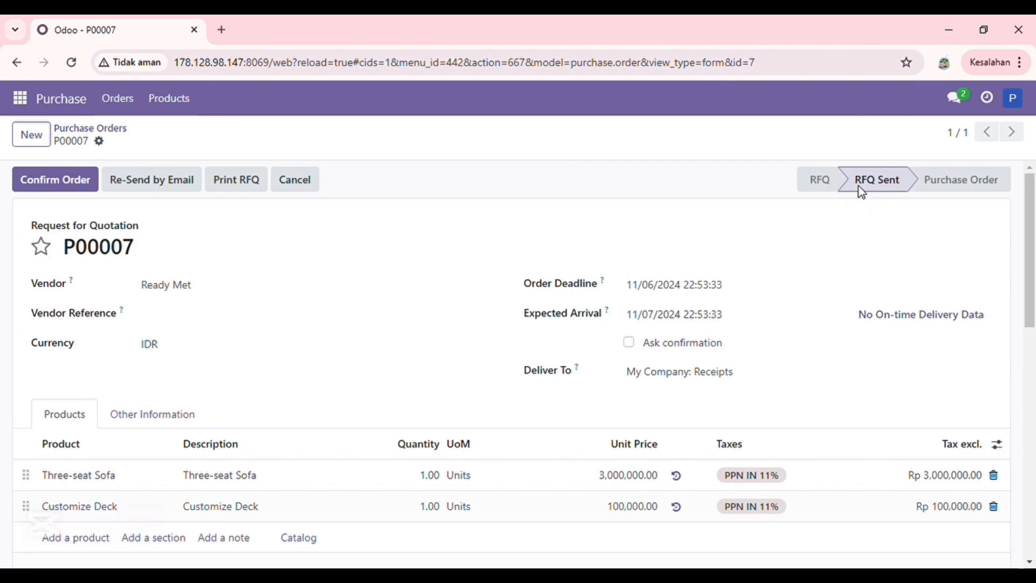
click(79, 194)
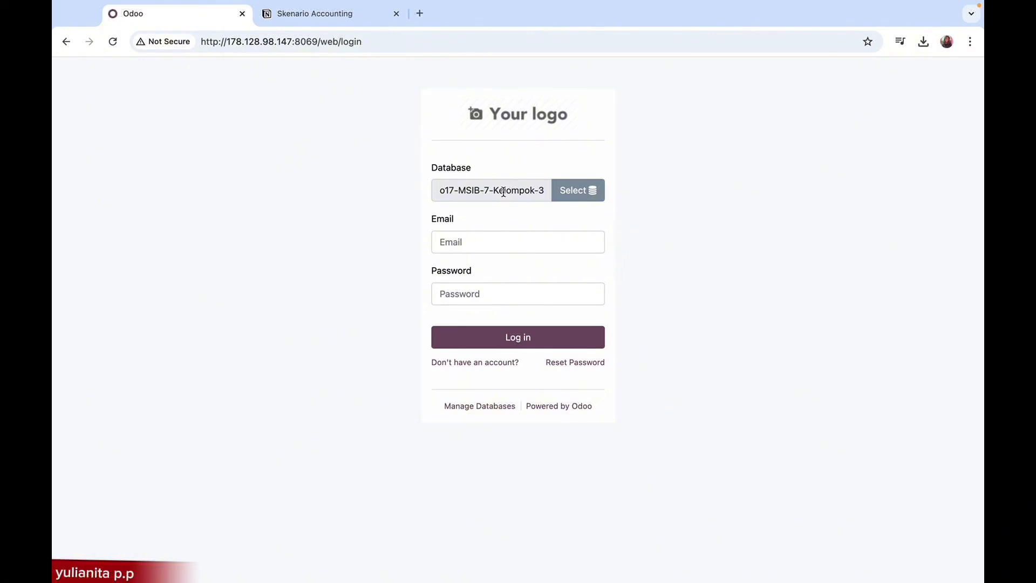
Log in to the o17-MSIB-7-Kelompok-3 database with the purchase manager's login name and account password
drag(441, 190, 546, 189)
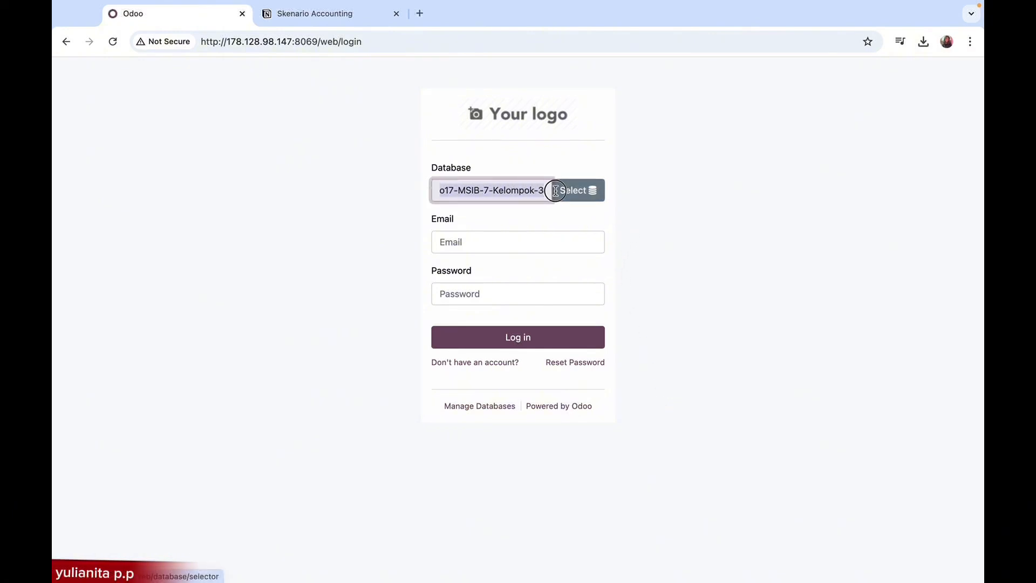
click(469, 246)
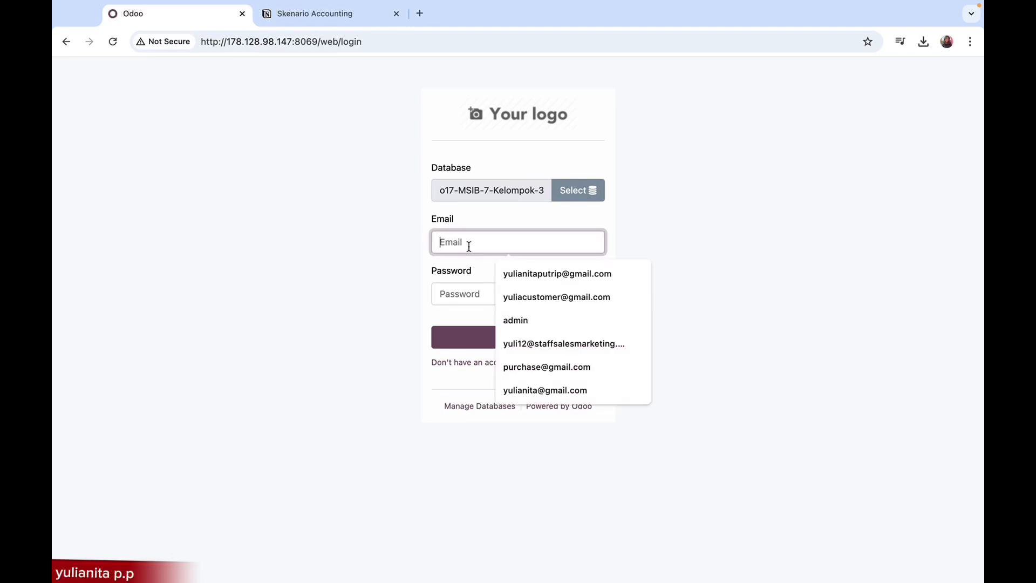
text(yuli)
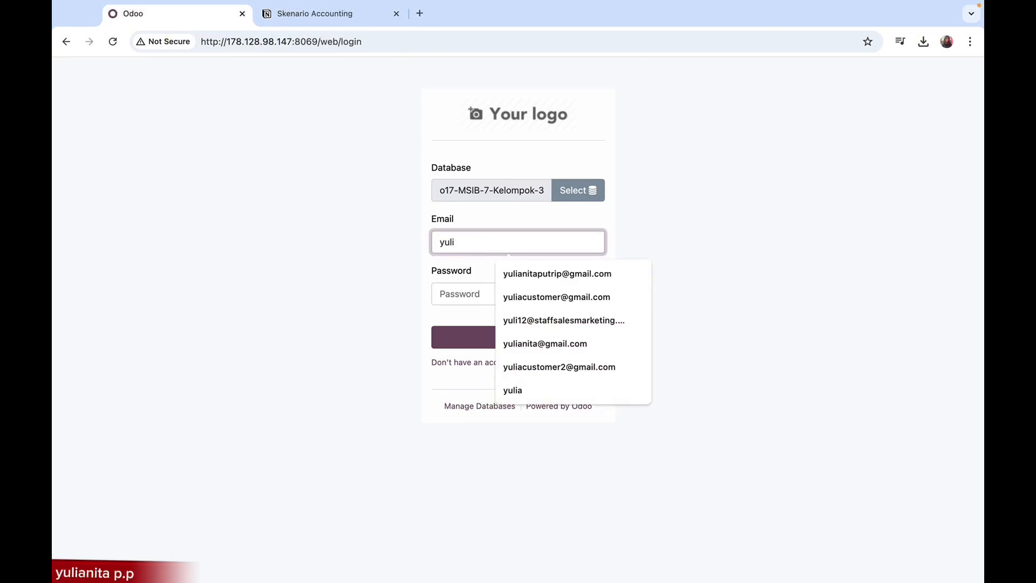
text(a)
click(444, 291)
text(1)
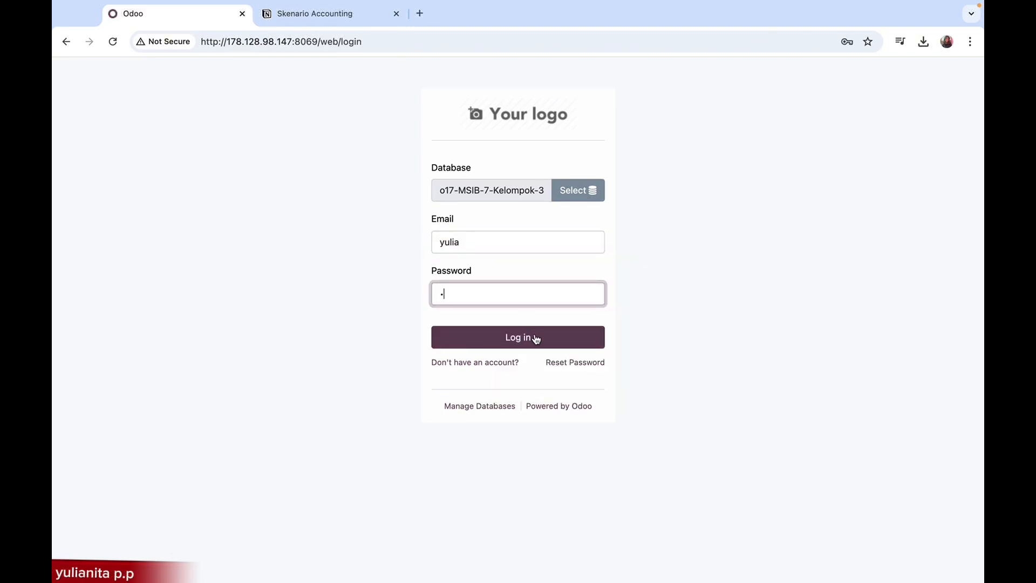
click(536, 338)
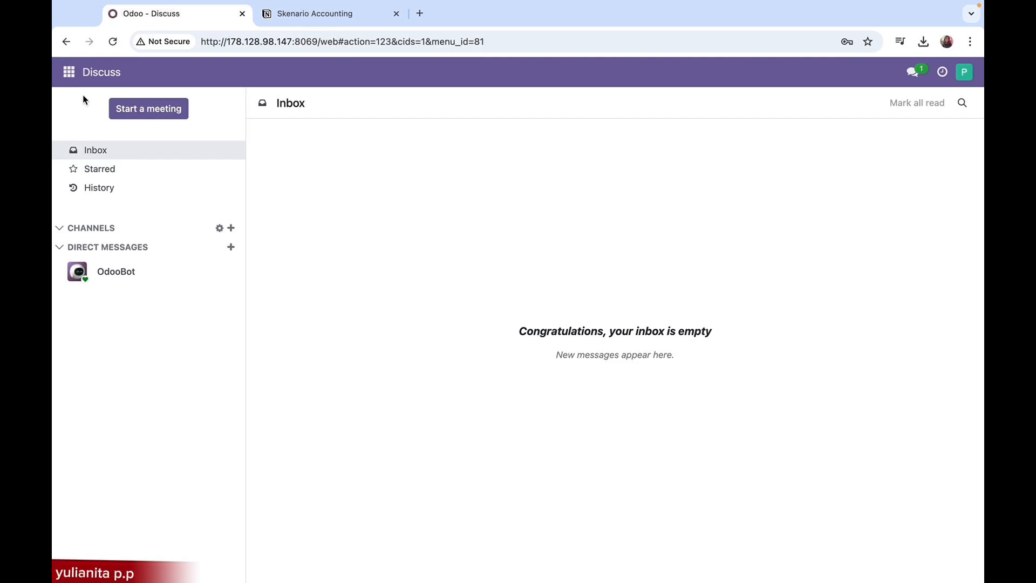
Go to the Purchase app and open the Ready Met order that is awaiting approval
click(69, 74)
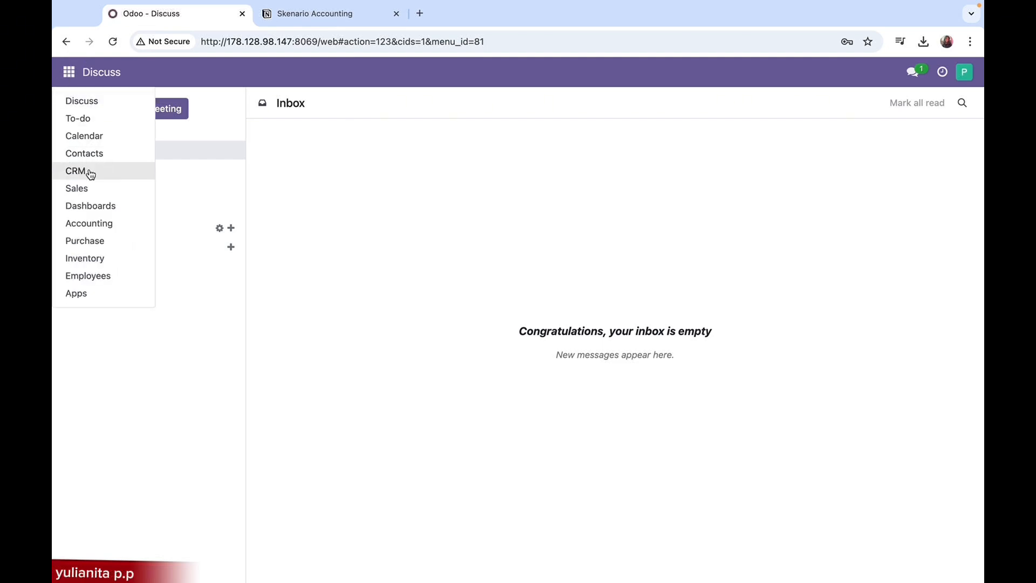
click(98, 242)
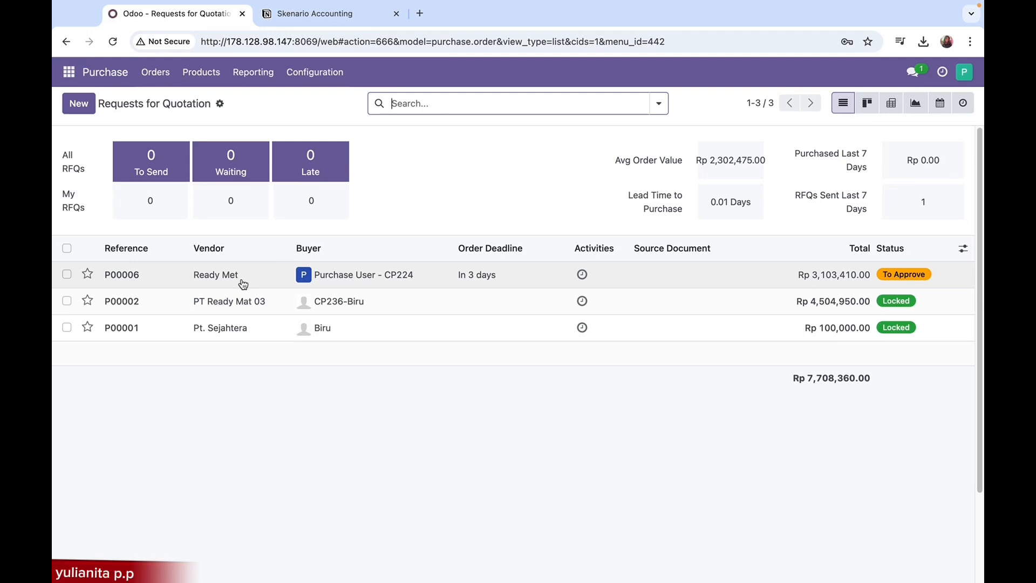
click(220, 279)
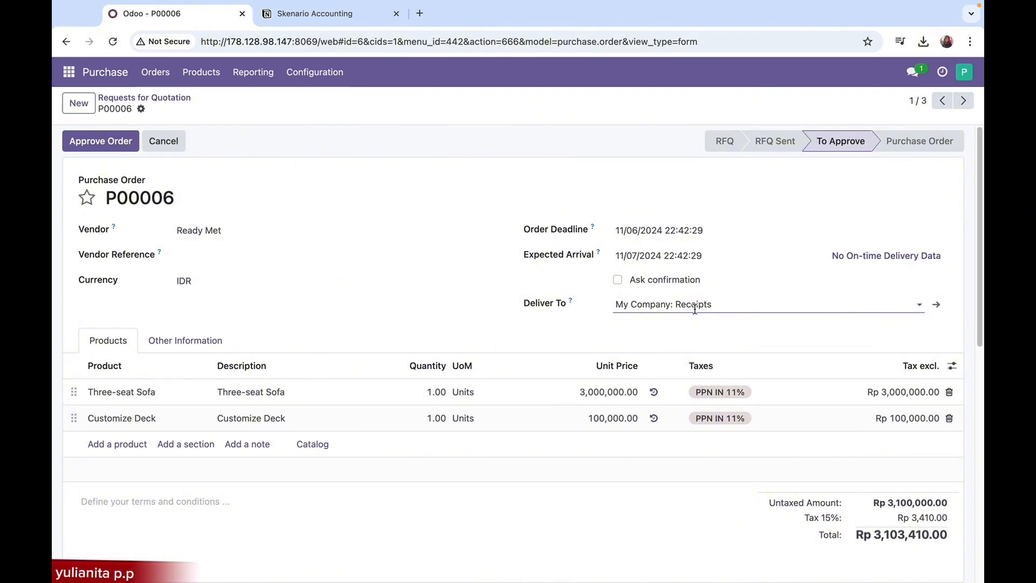
Examine the order's product lines, taxes, amounts and terms and conditions field
scroll(212, 338, down, 1)
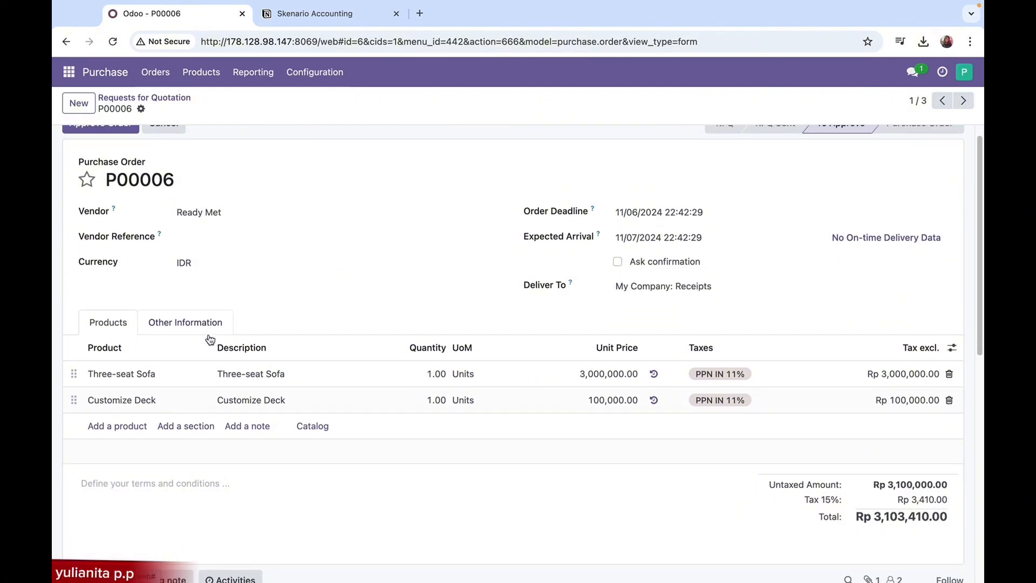
scroll(211, 339, down, 1)
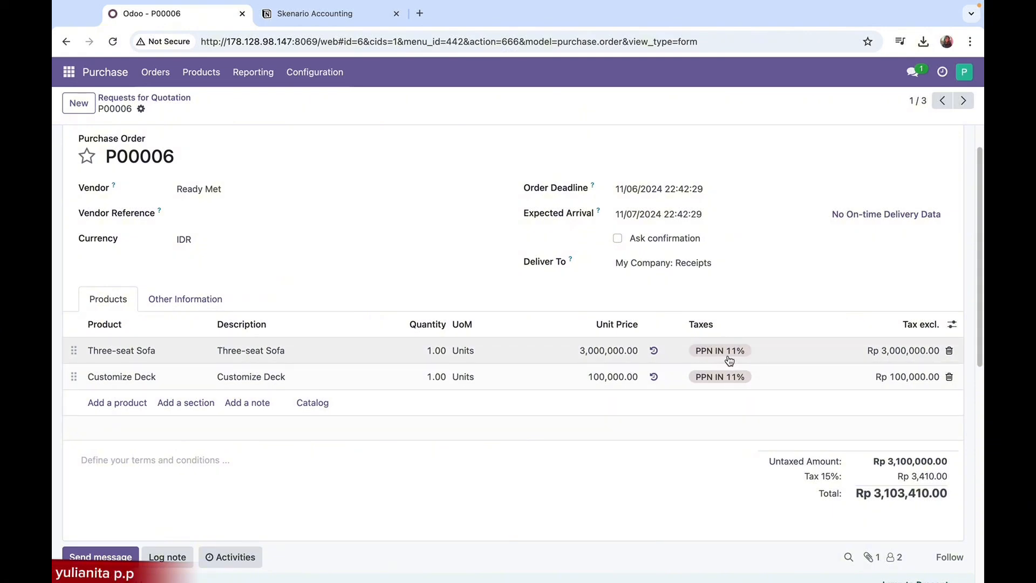
scroll(842, 389, down, 1)
scroll(845, 406, down, 1)
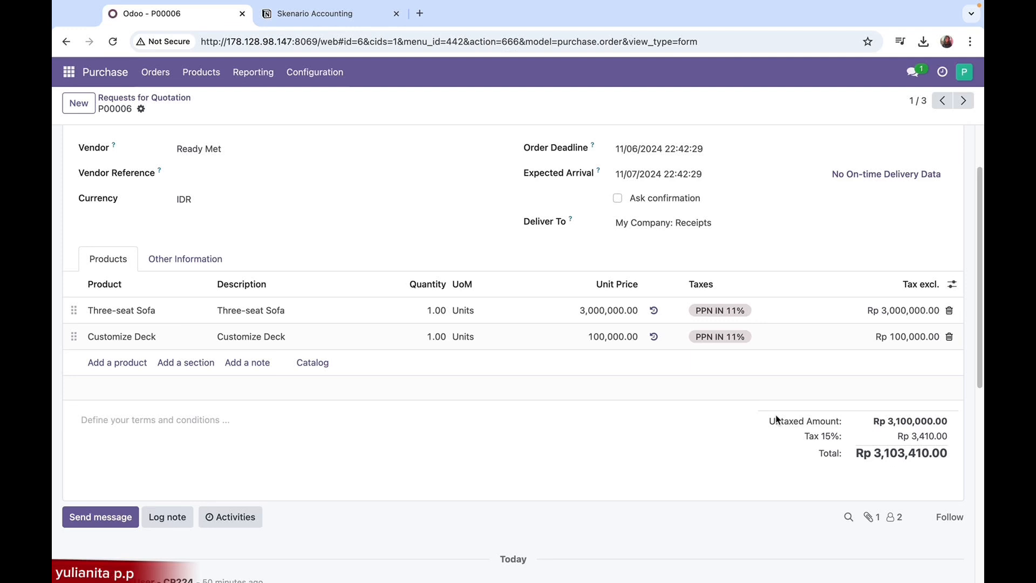
scroll(777, 419, down, 1)
scroll(776, 415, down, 1)
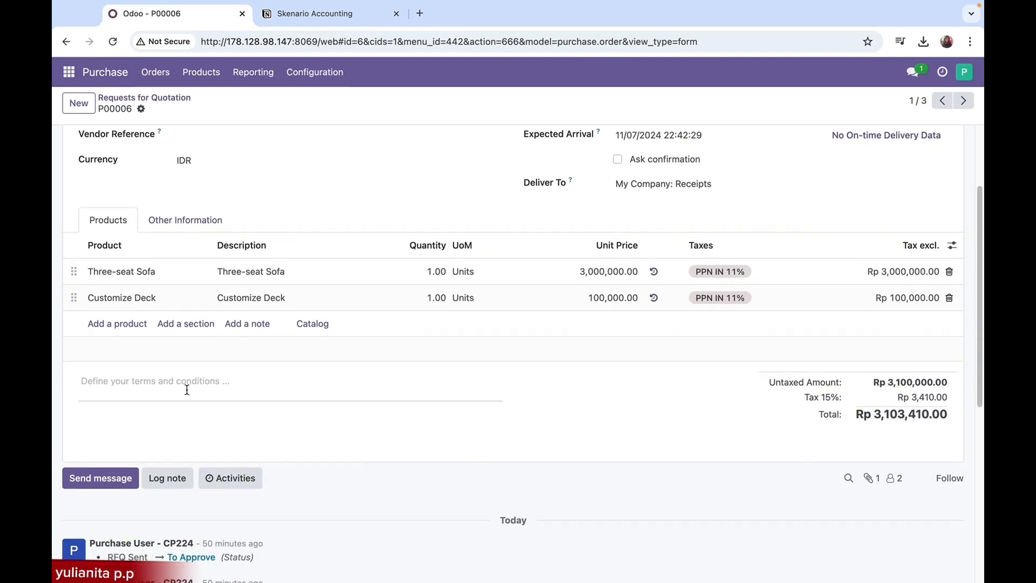
click(161, 388)
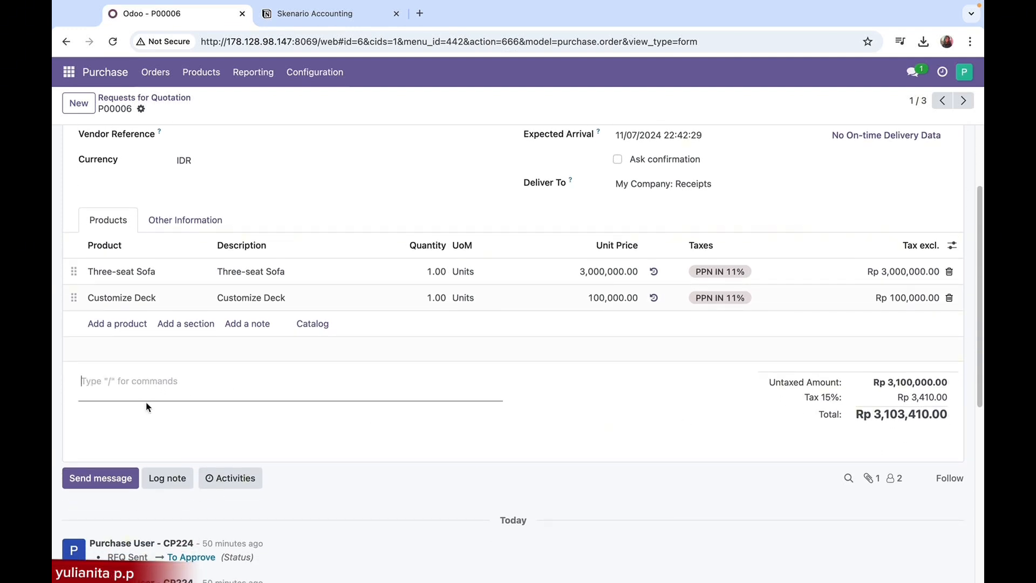
click(556, 394)
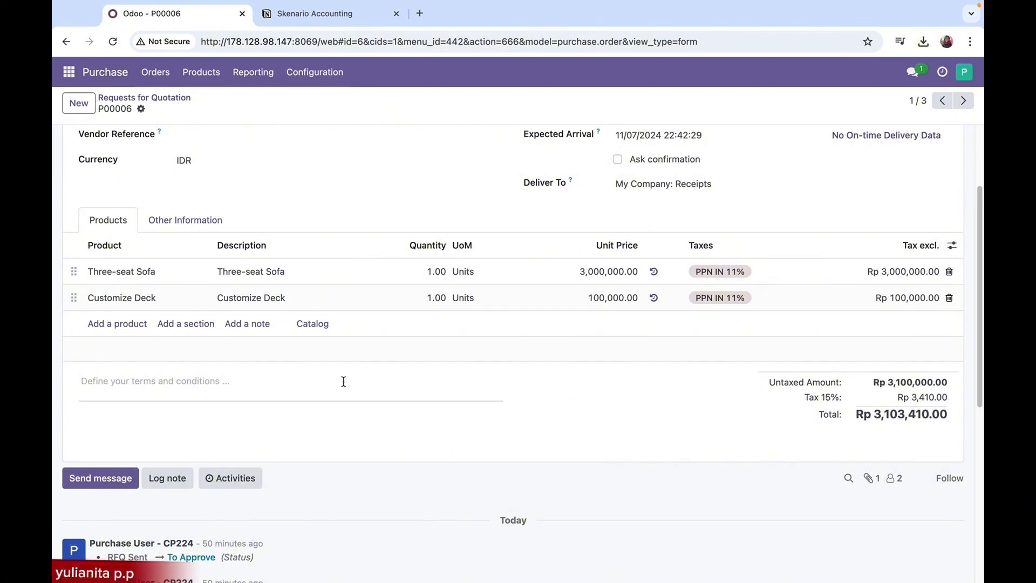
scroll(343, 380, down, 1)
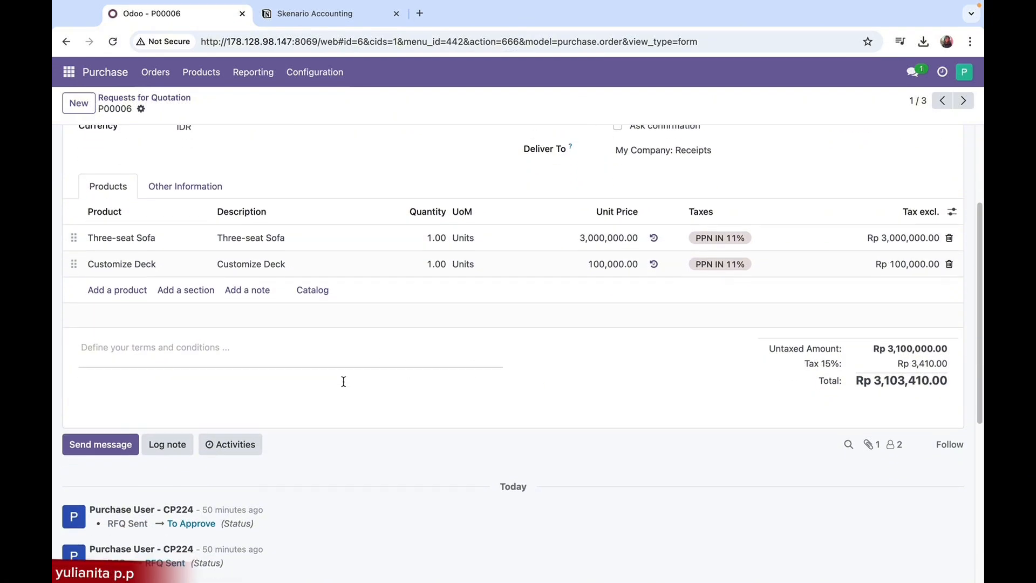
Open the message composer for the order's followers and review the order above it
click(95, 435)
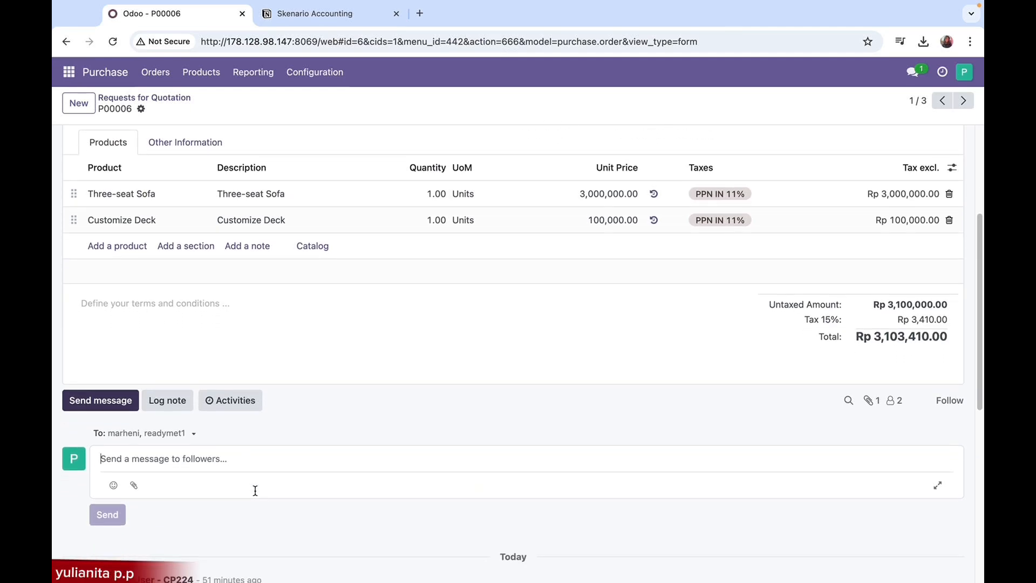
scroll(254, 492, up, 3)
scroll(254, 490, down, 3)
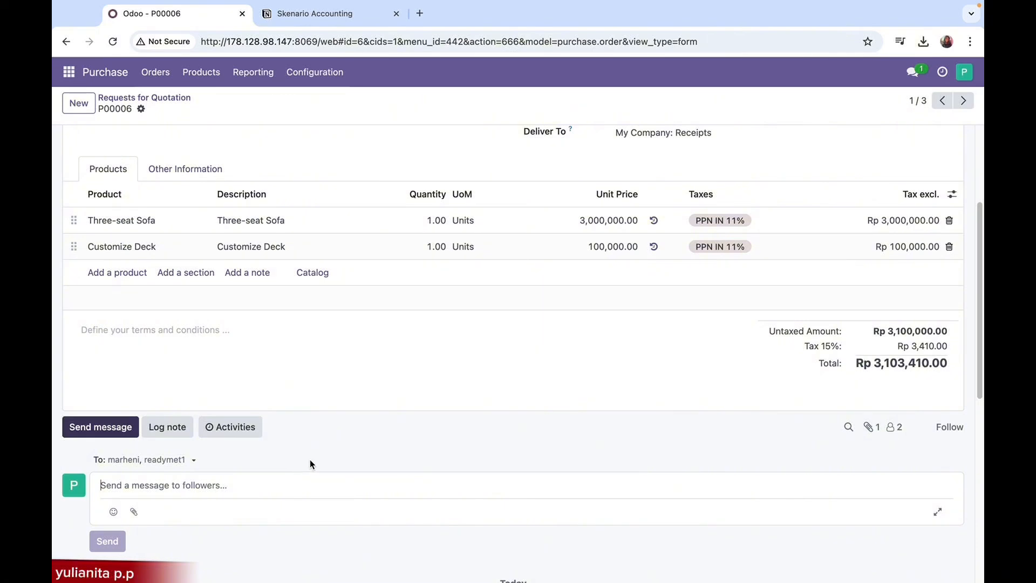
scroll(309, 461, up, 3)
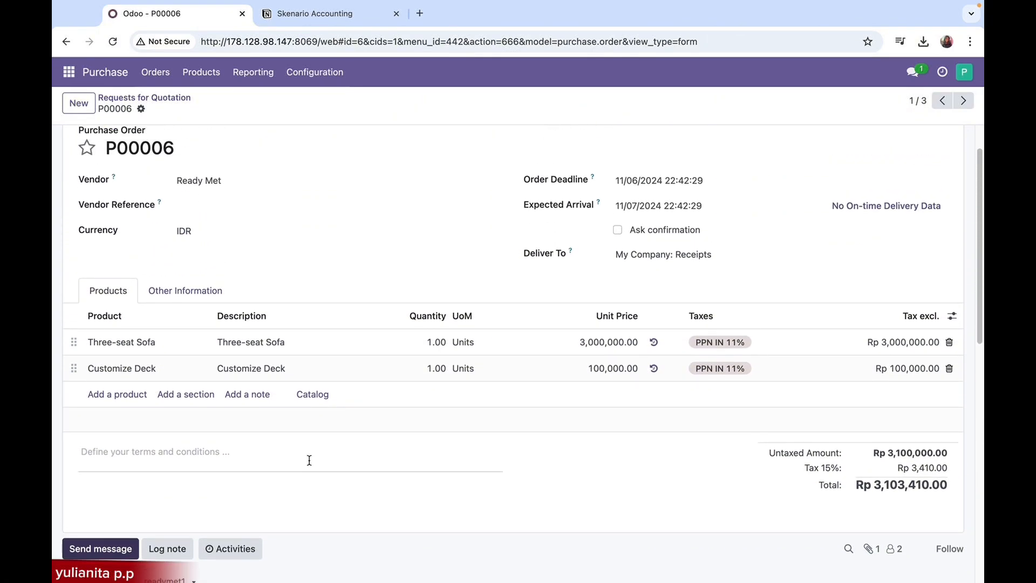
scroll(309, 459, up, 1)
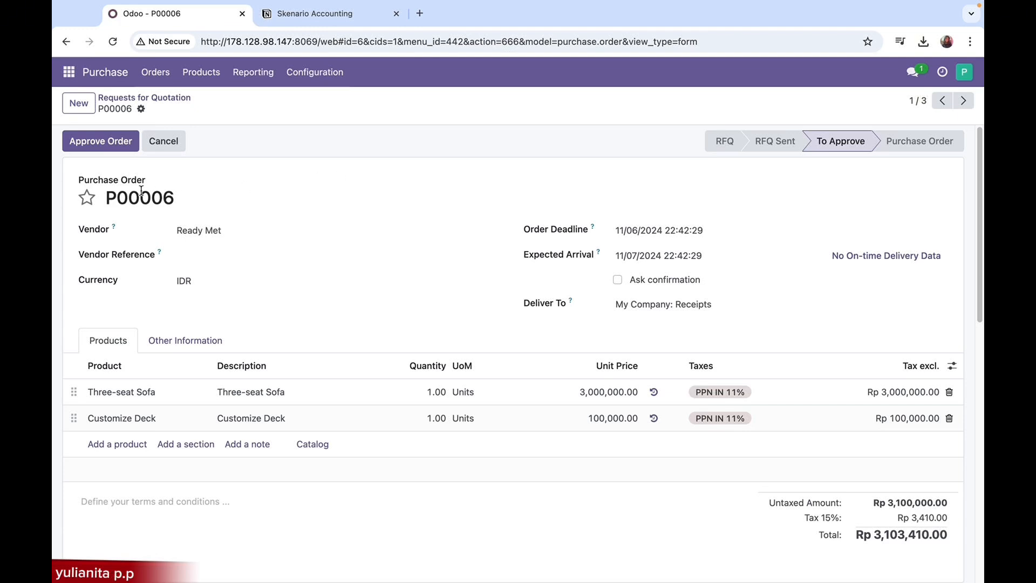
Approve the Ready Met purchase order and open its product receipt
click(94, 143)
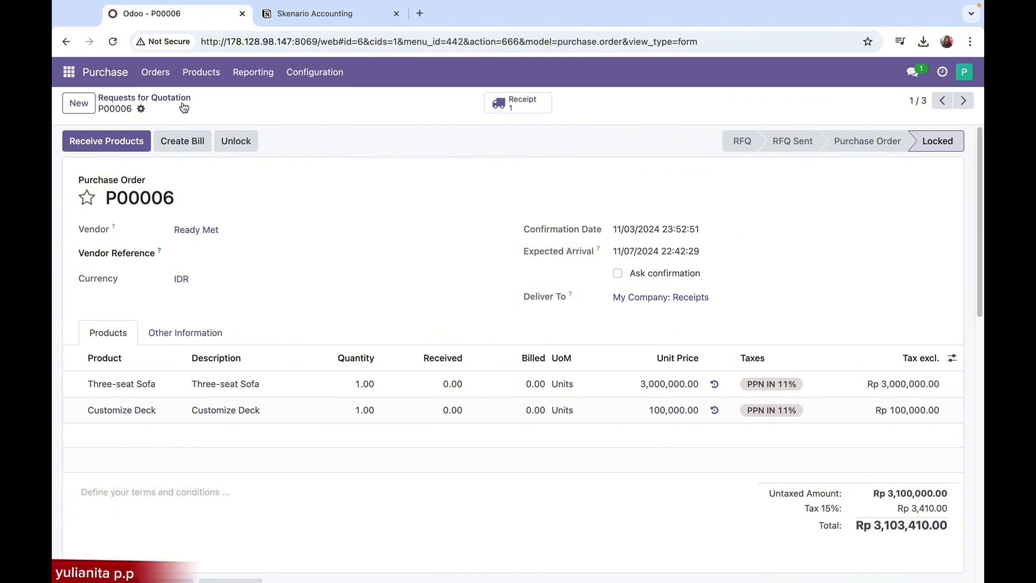
click(133, 146)
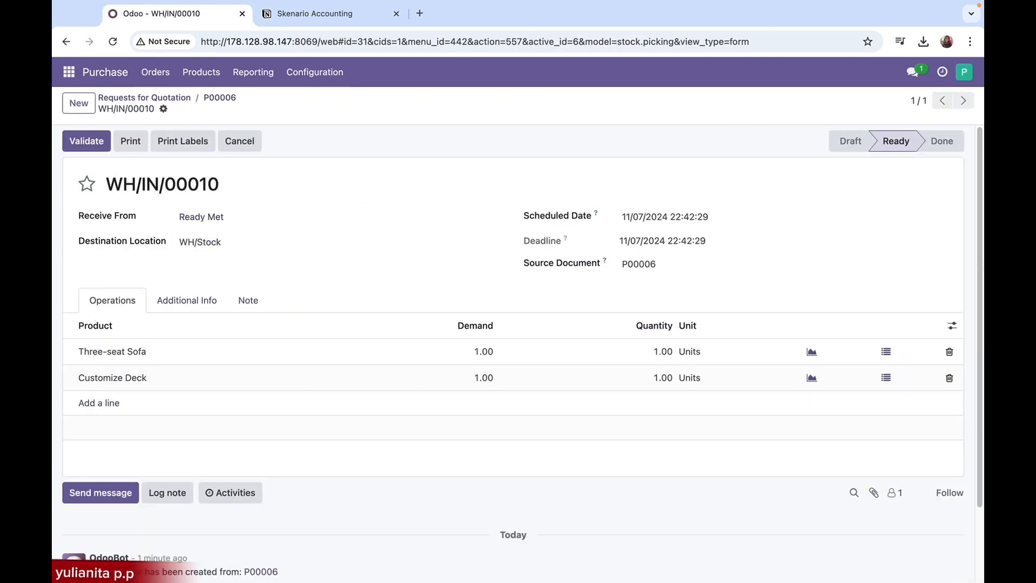
Check the receipt's reference, source document and the received quantities of Three-seat Sofa and Customize Deck
drag(227, 188, 105, 185)
click(208, 185)
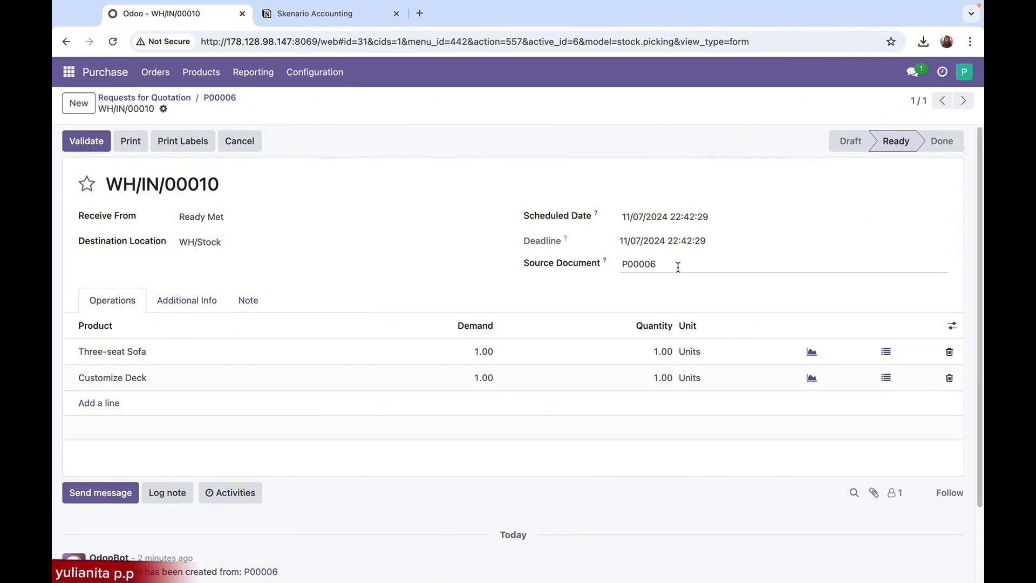
drag(680, 264, 620, 266)
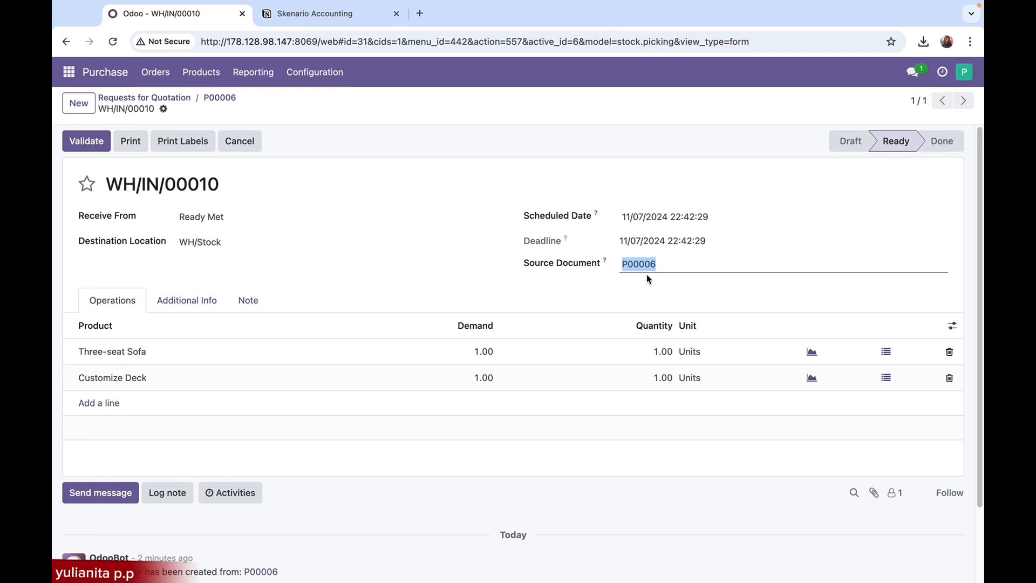
click(646, 275)
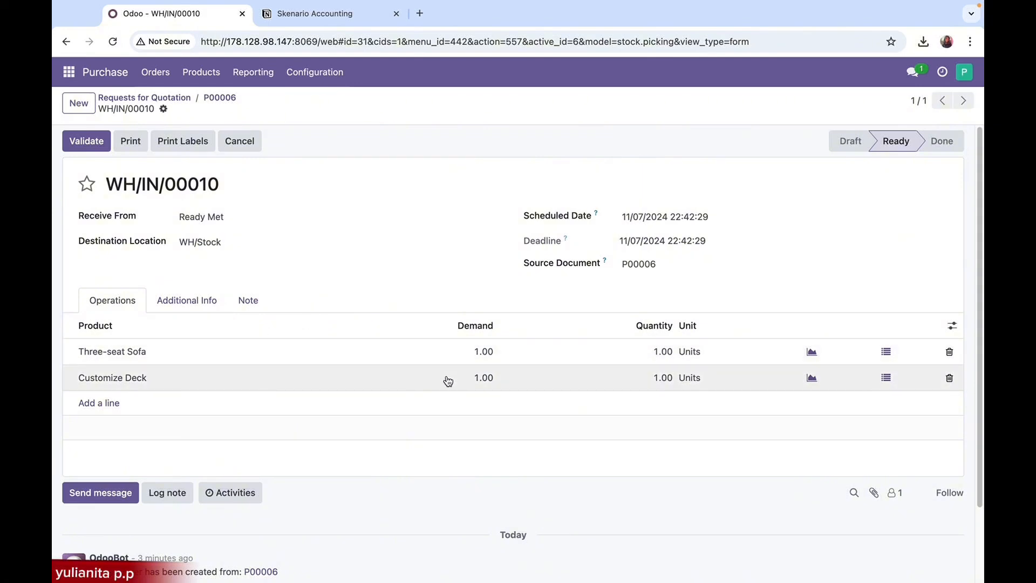
click(657, 357)
click(670, 355)
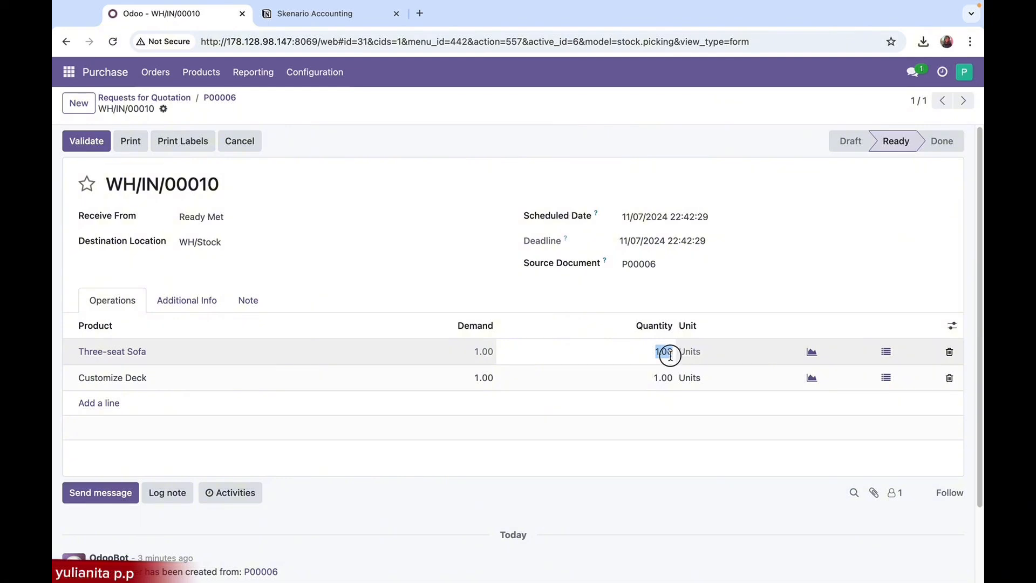
drag(659, 353, 672, 355)
click(658, 380)
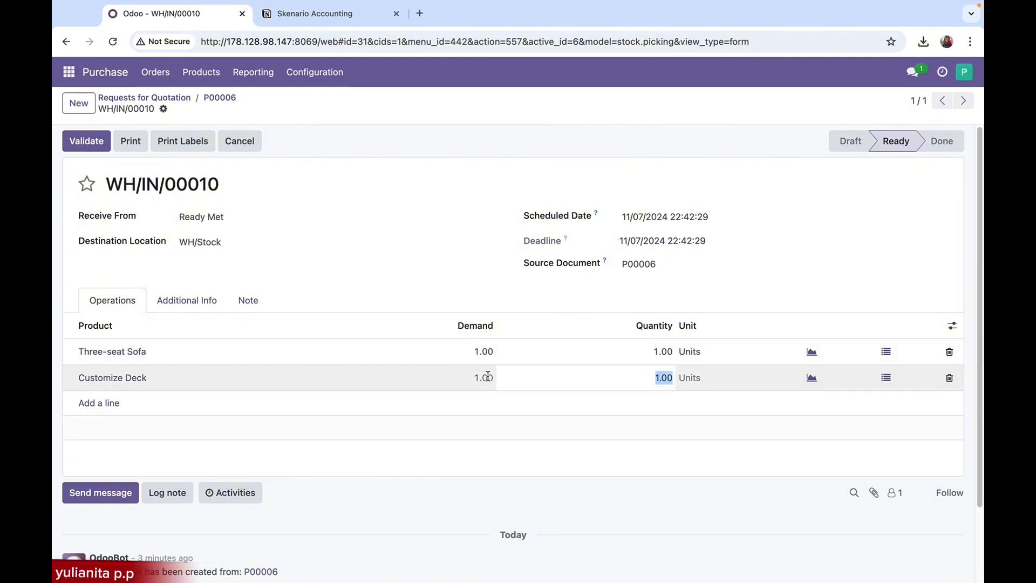
click(375, 292)
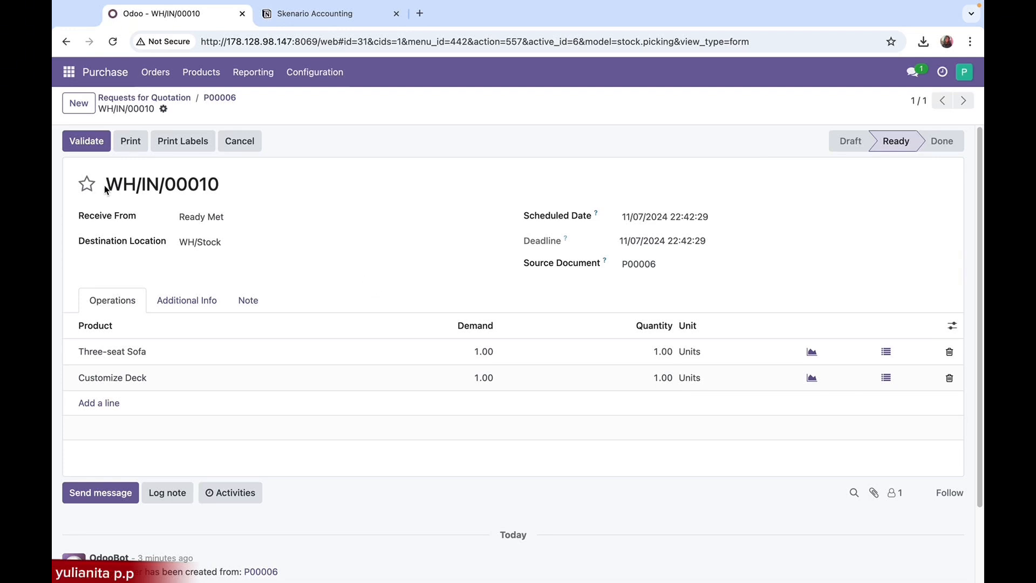
Validate the Ready Met receipt and print its delivery slip
click(85, 143)
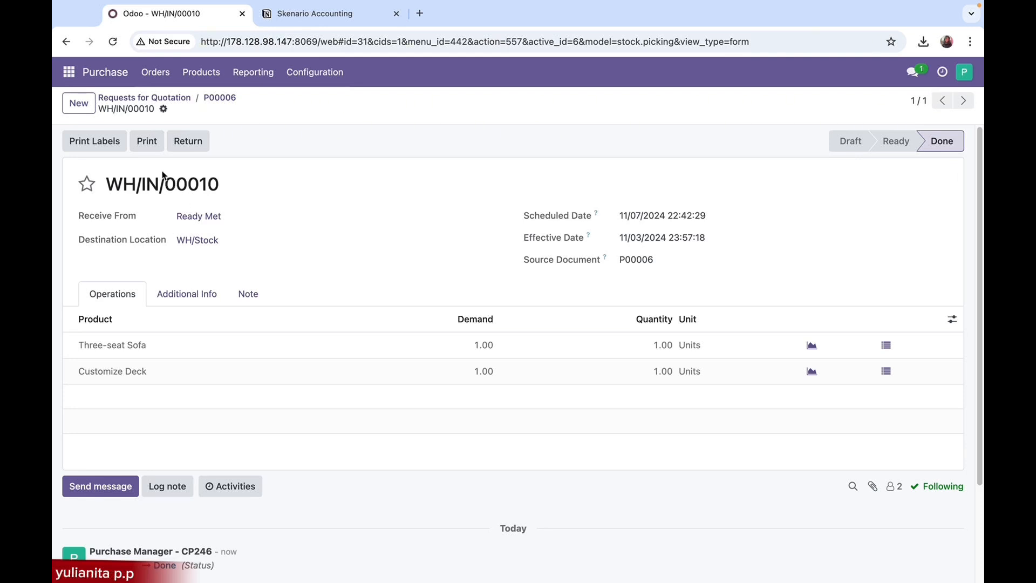
click(148, 144)
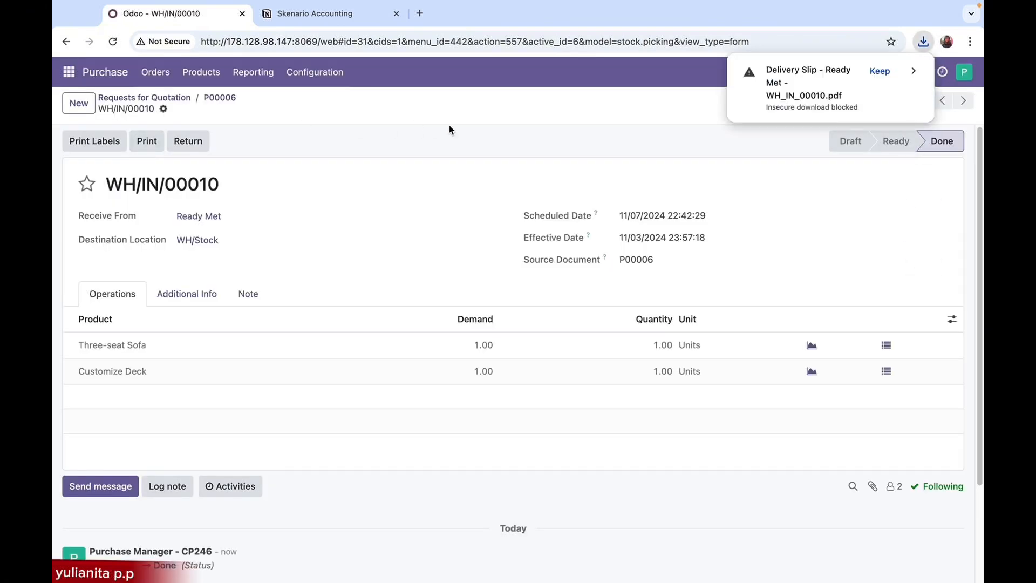
Keep the insecure download of the Ready Met delivery slip PDF from the recent downloads
click(923, 41)
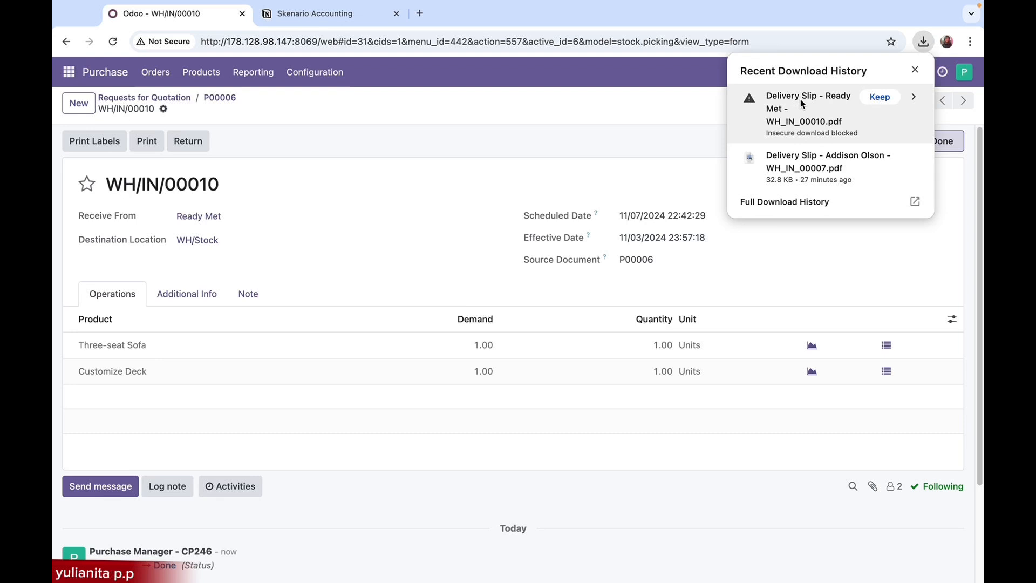
click(914, 98)
click(790, 171)
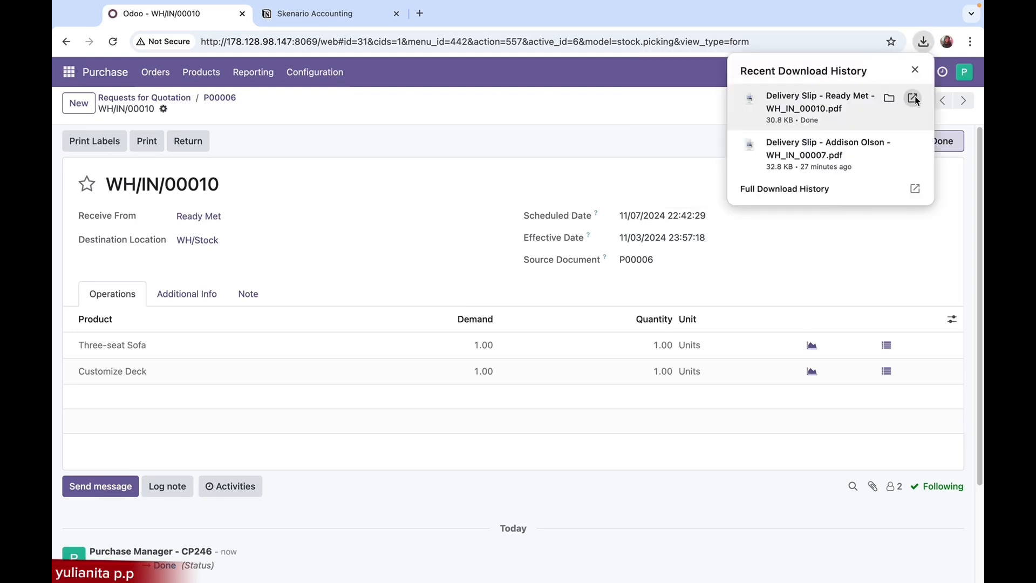
Open the downloaded Ready Met delivery slip PDF and check its addresses, shipping date and ordered and delivered quantities
click(913, 98)
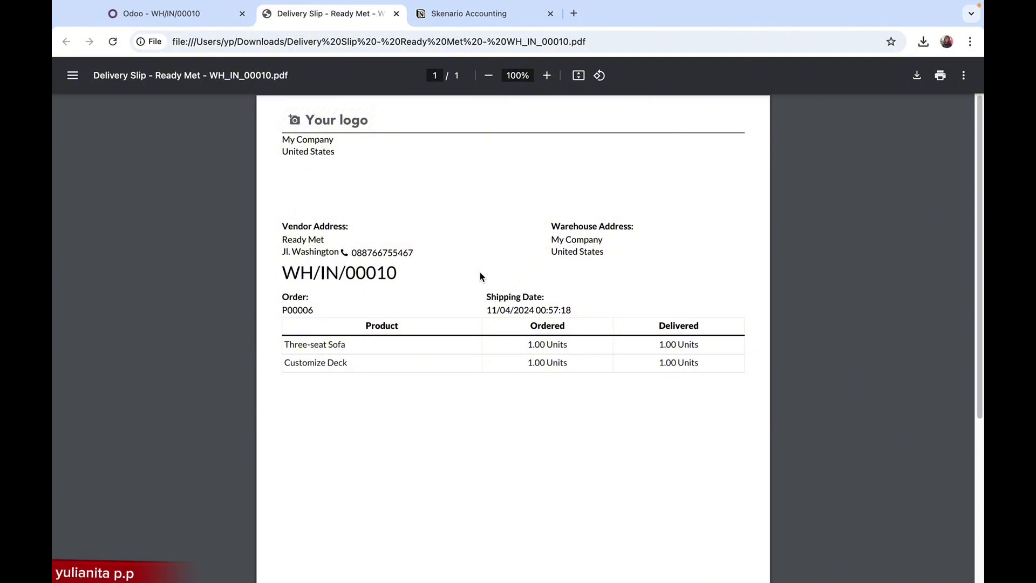
scroll(482, 277, down, 5)
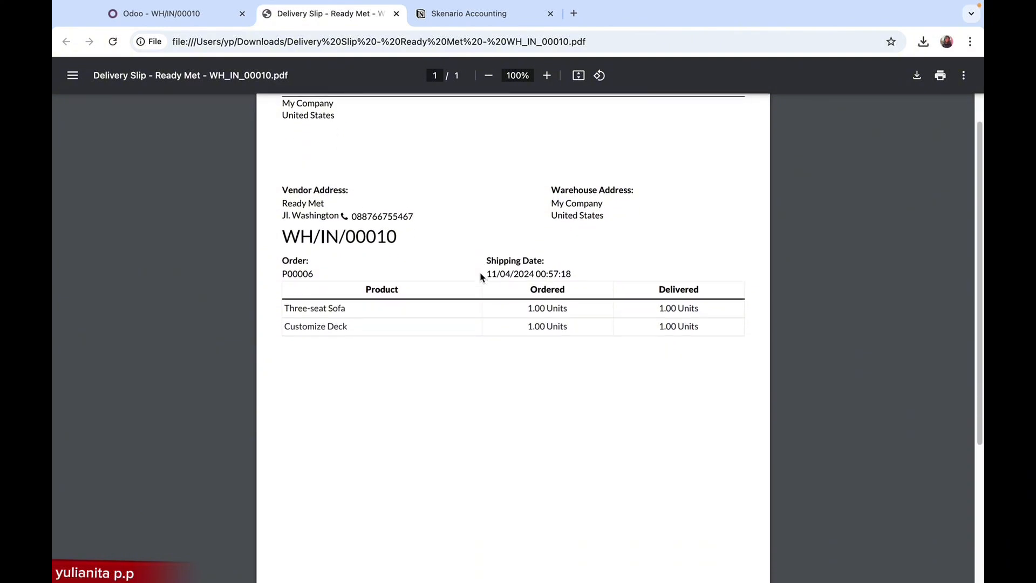
scroll(482, 278, up, 5)
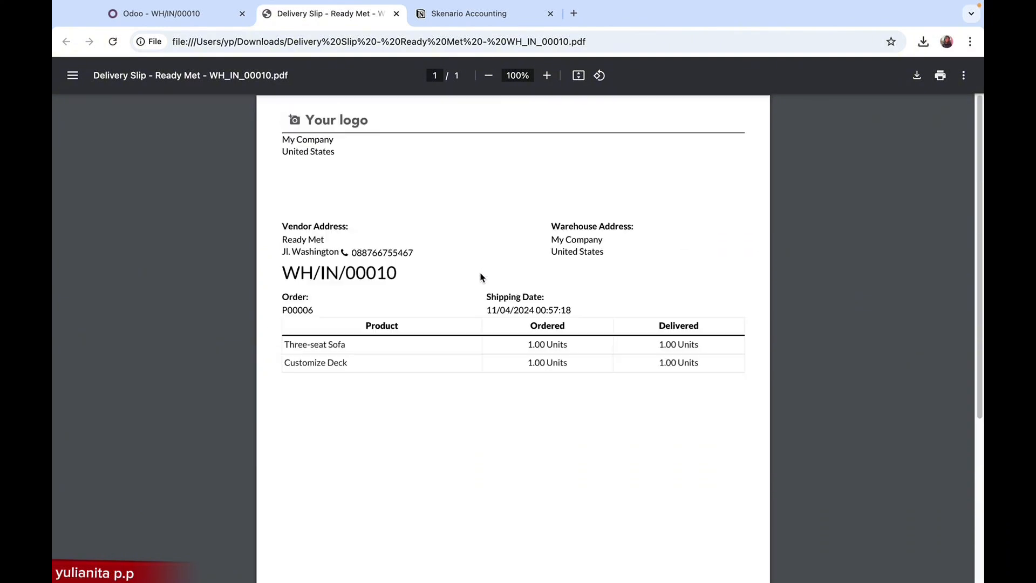
Return to the Odoo receipt and start a new direct message, searching "acc" and choosing the Accountant as recipient
click(187, 13)
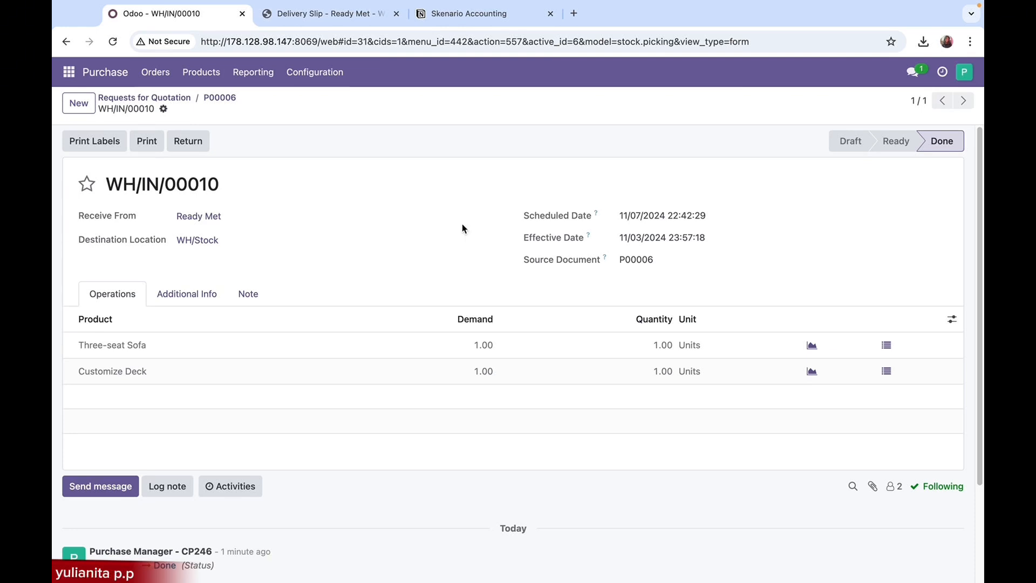
click(916, 76)
click(779, 101)
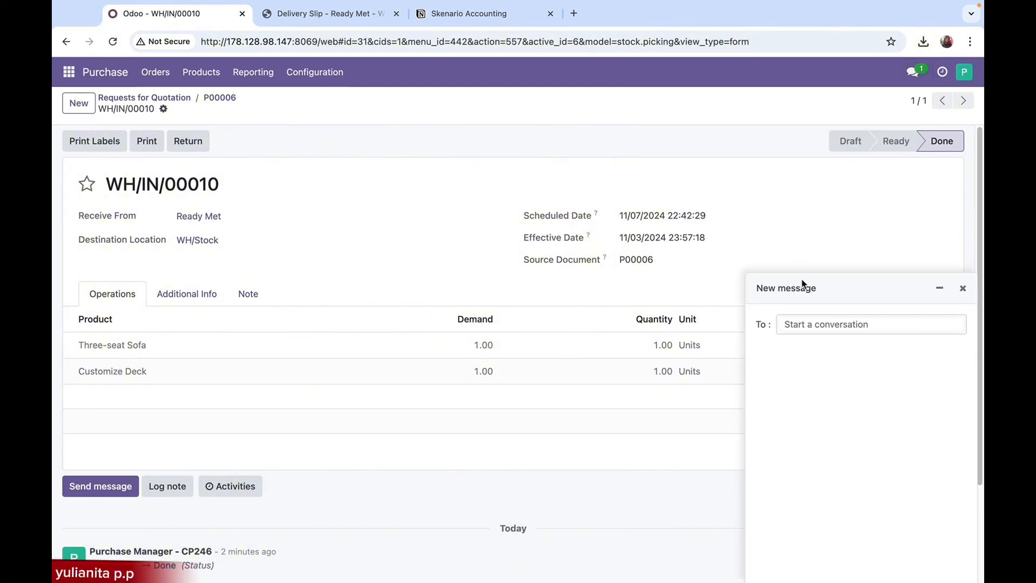
text(acc)
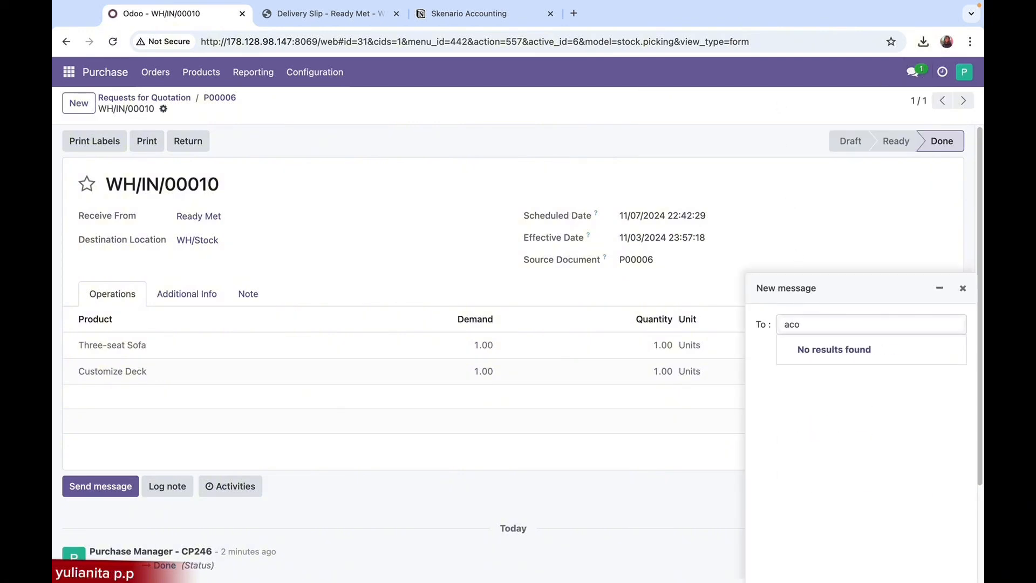
key(BackSpace)
text(c)
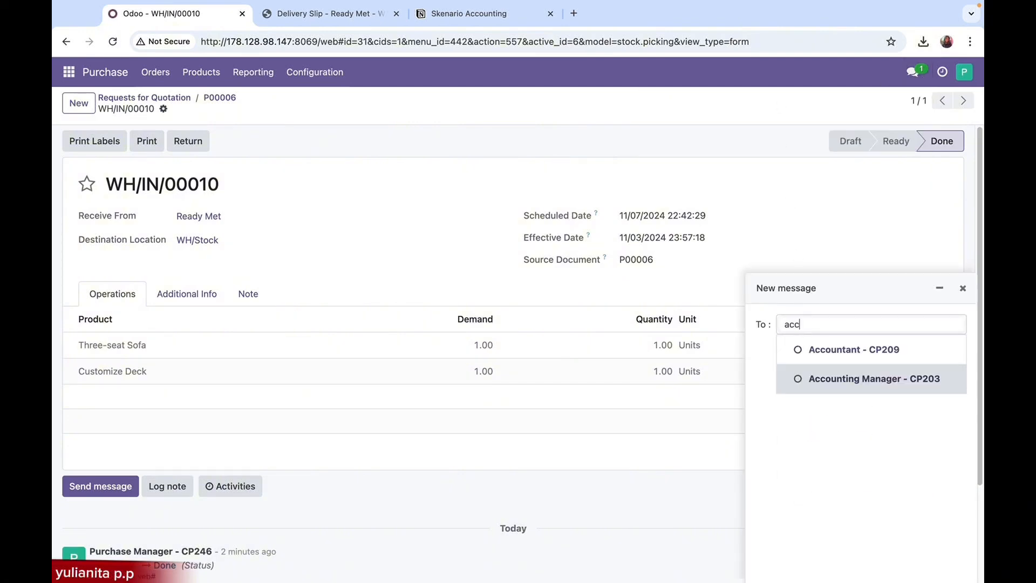
click(839, 360)
Send the accountant "Penerimaan barang untuk dokumen [order number] sudah dilakukan, mohon lakukan pembuatan bill atau tagihan terhadap vendor terkait, terima kasih!"
text(Penerimaan barang untuk dokumen)
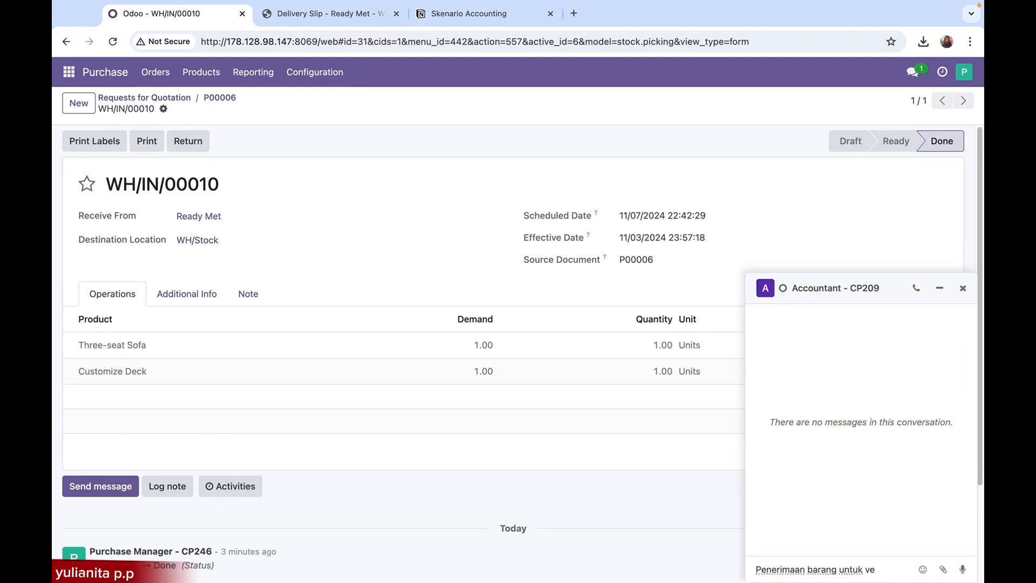
text( P00006 sudah dilakukan)
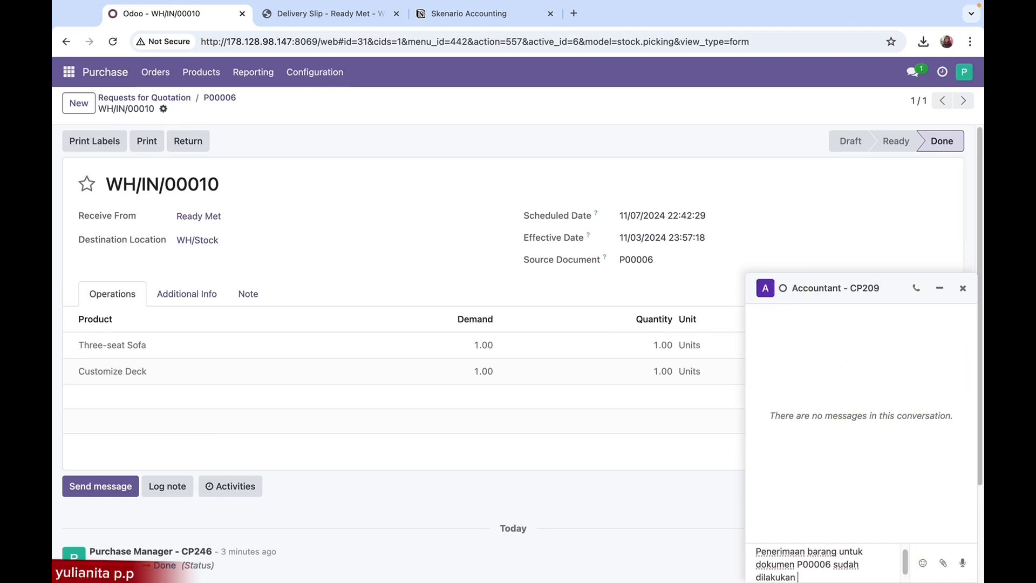
text(, mohon lakukan pembuatan bill atau tagihan terhadap ven)
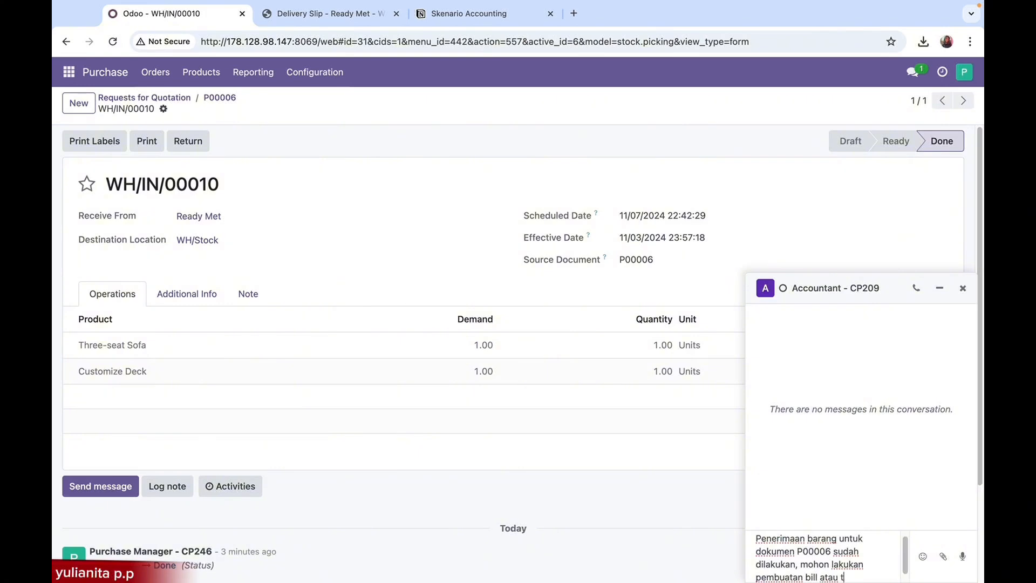
text(dor terkait, terima kasih!)
key(Return)
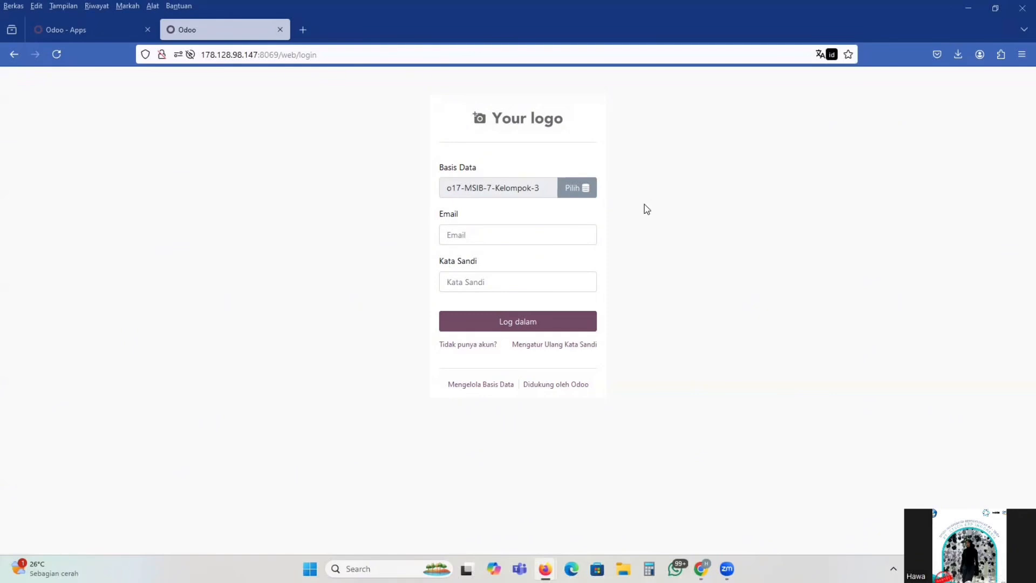
Log in to the o17-MSIB-7-Kelompok-3 database with the accountant's login name and account password
click(502, 237)
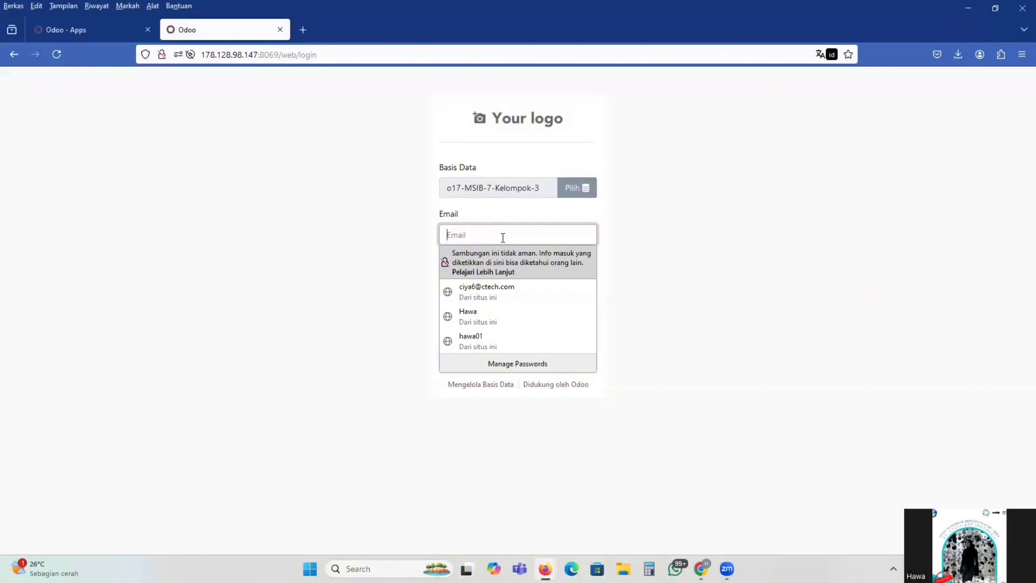
text(hawa)
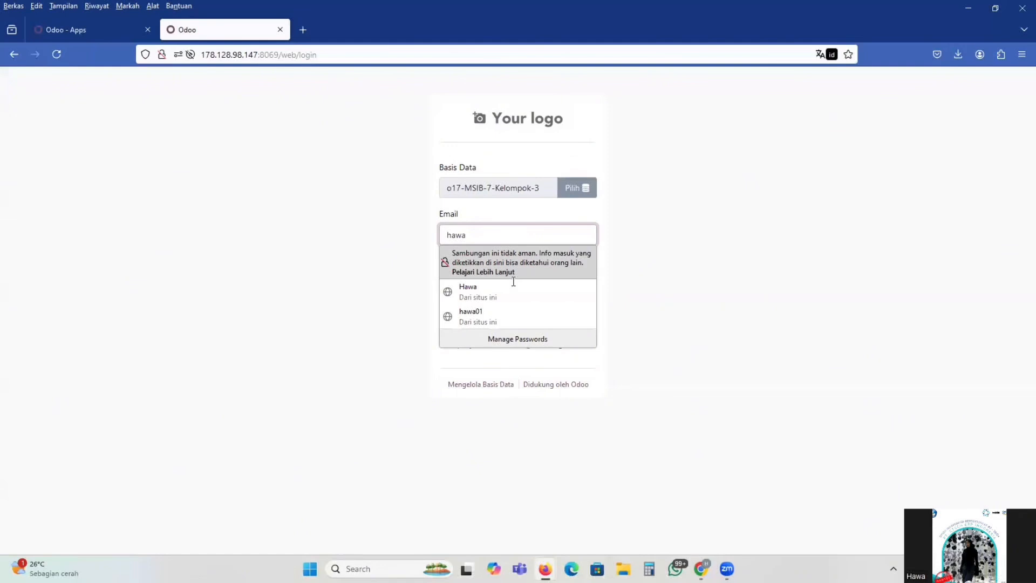
key(Tab)
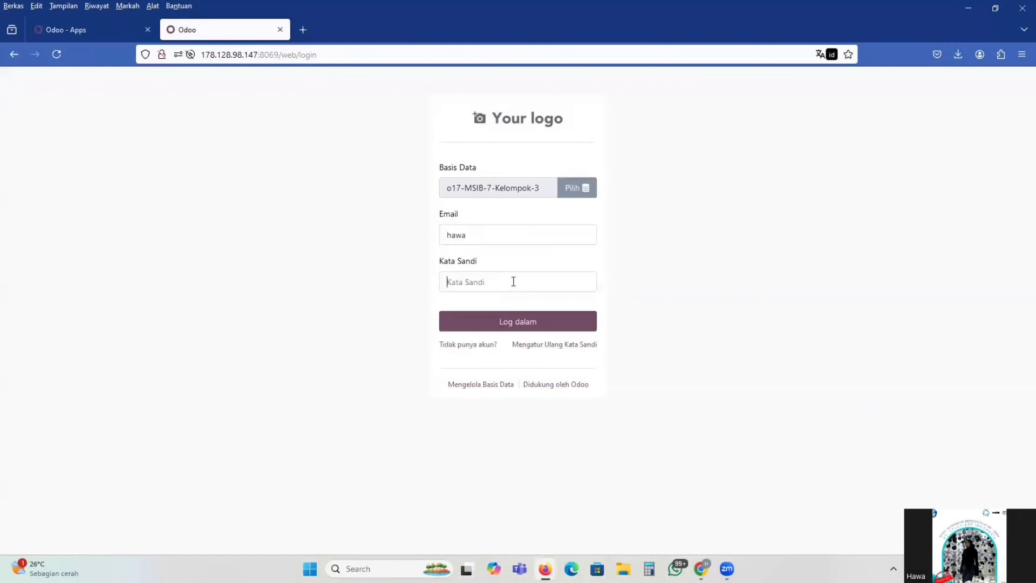
click(543, 286)
text(1)
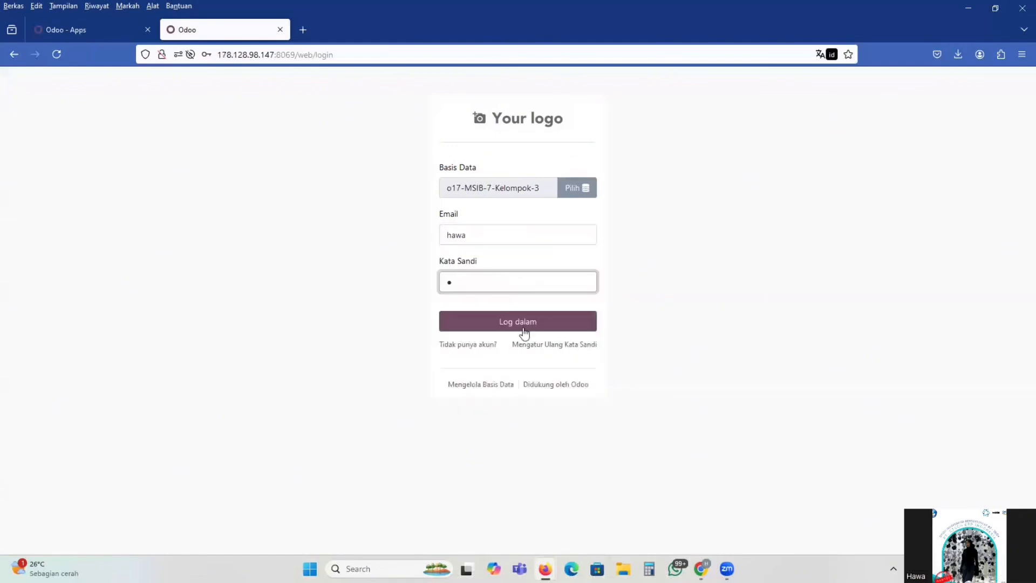
click(528, 323)
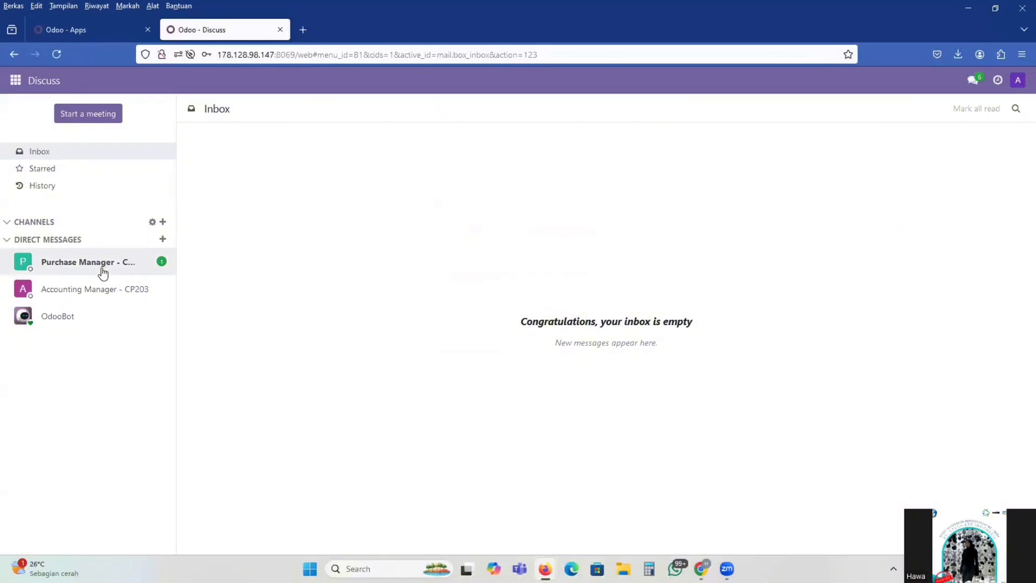
Read the Purchase Manager's direct message and open the Ready Met purchase order in Purchase
click(106, 273)
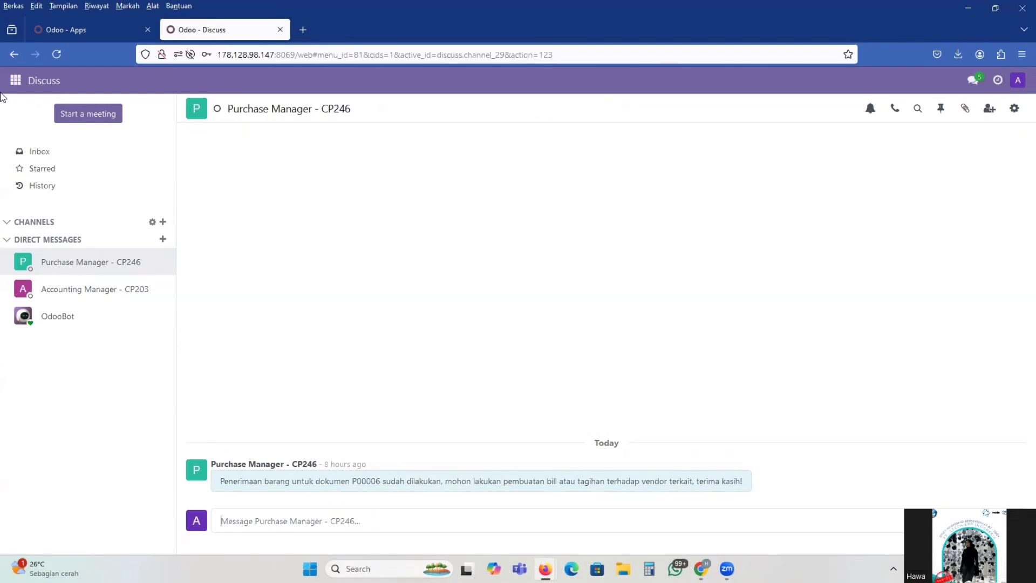
click(16, 81)
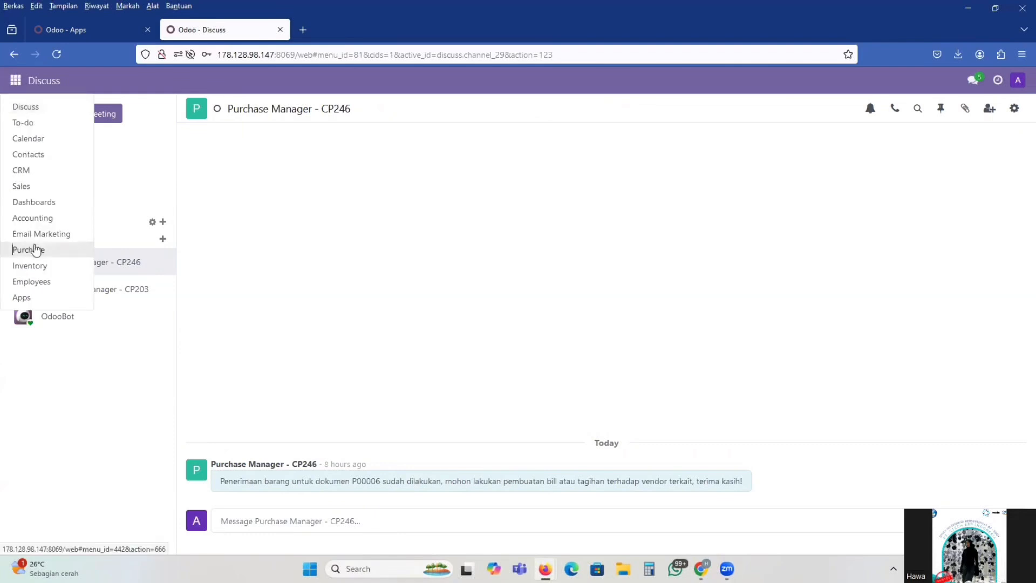
click(36, 249)
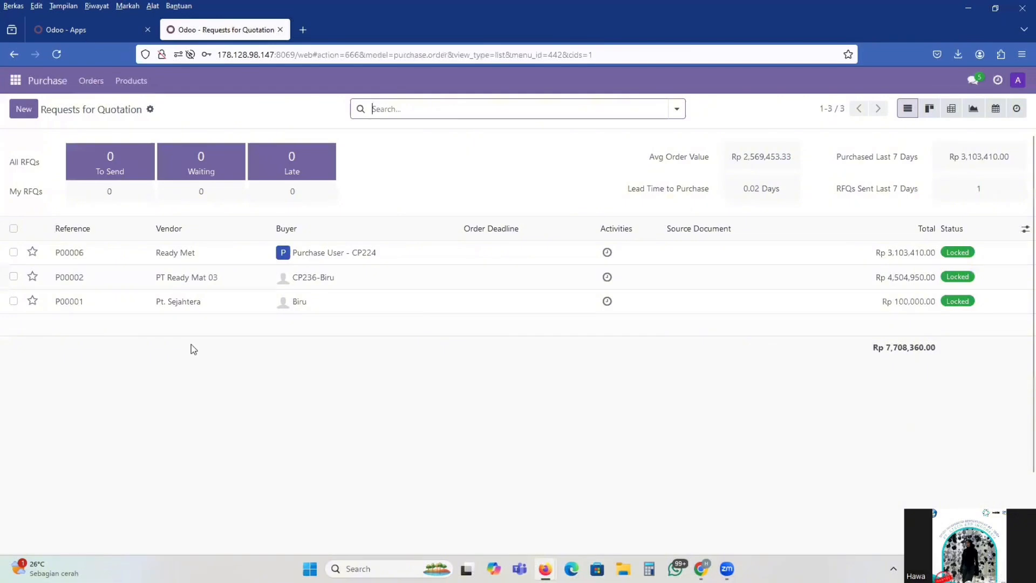
click(90, 80)
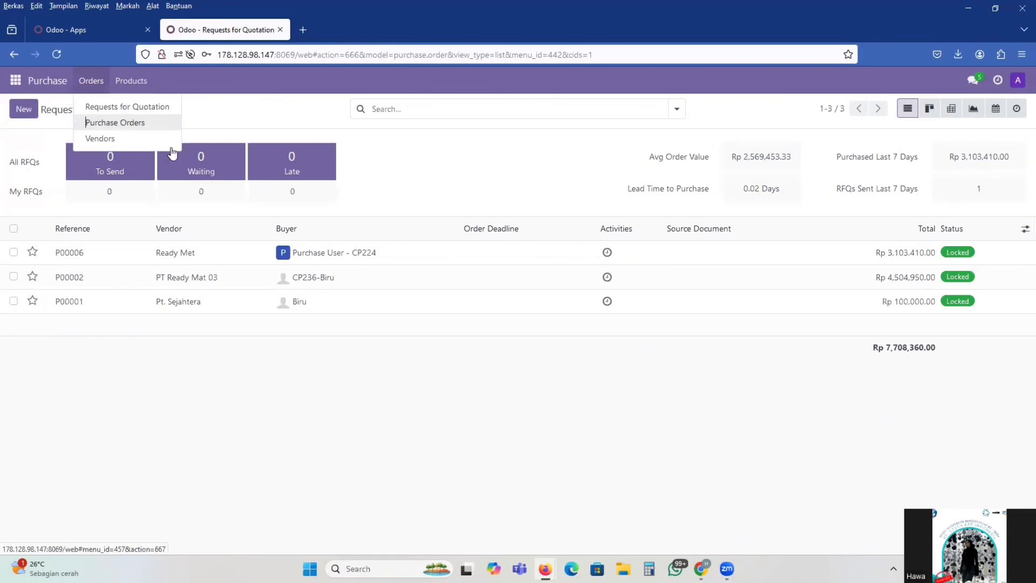
click(124, 124)
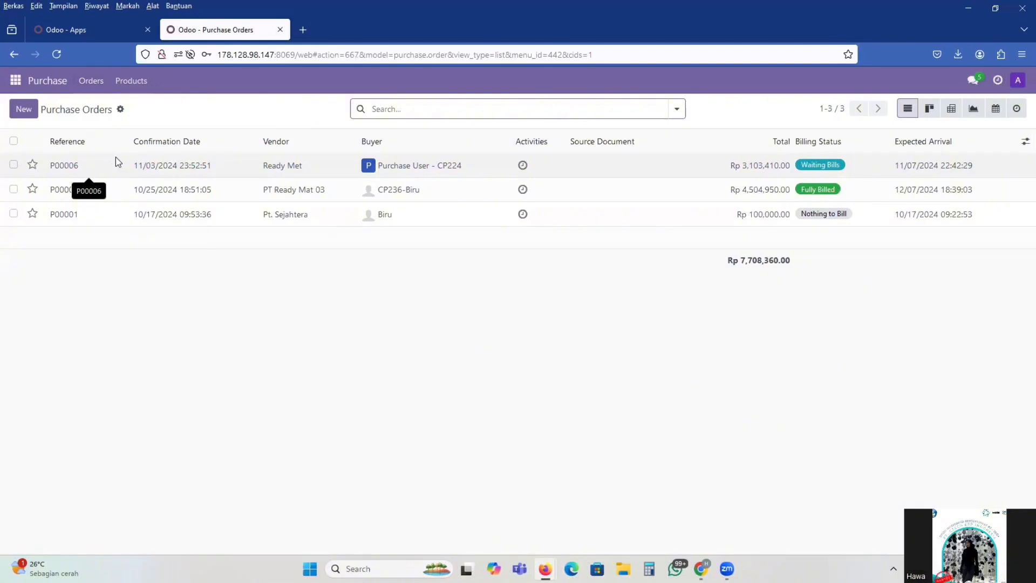
click(117, 163)
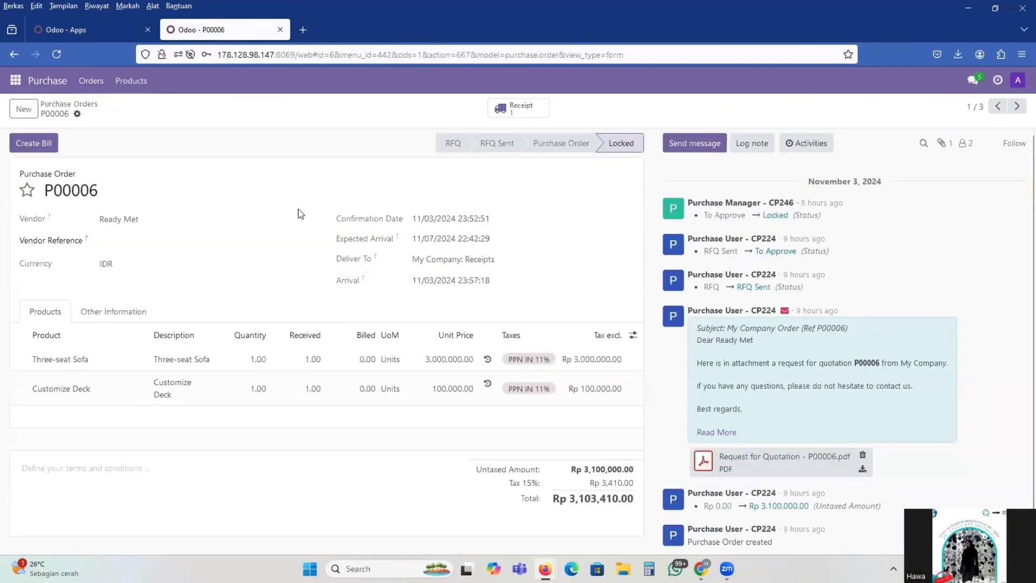
Create a vendor bill from the Ready Met purchase order and review its invoice lines and total
click(37, 145)
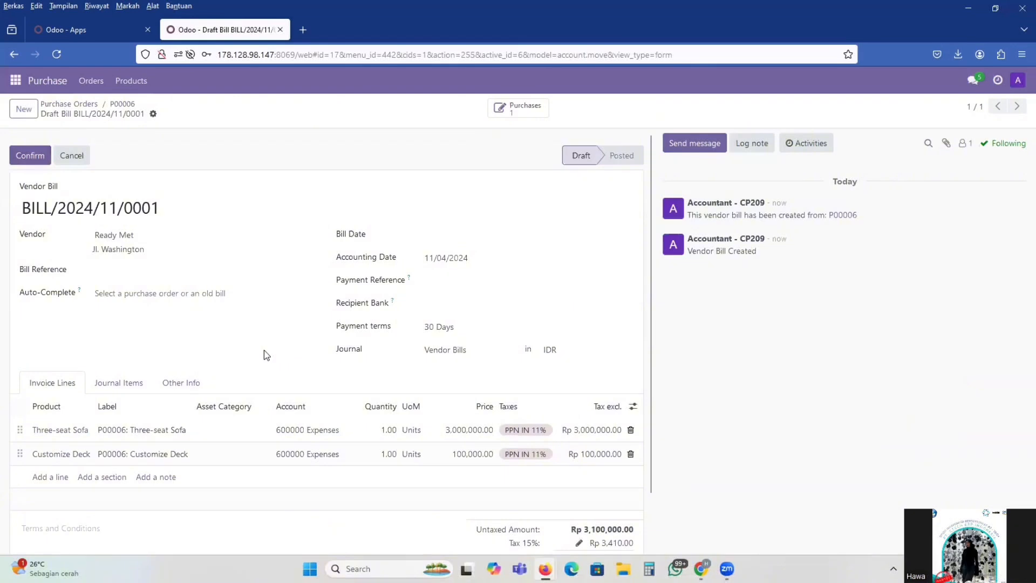
scroll(272, 333, down, 1)
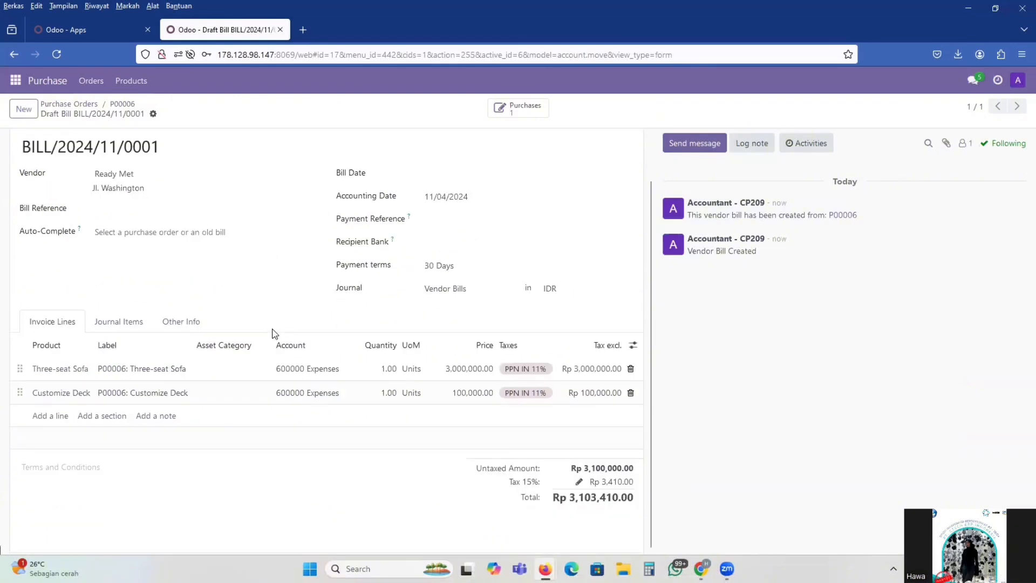
scroll(272, 333, up, 1)
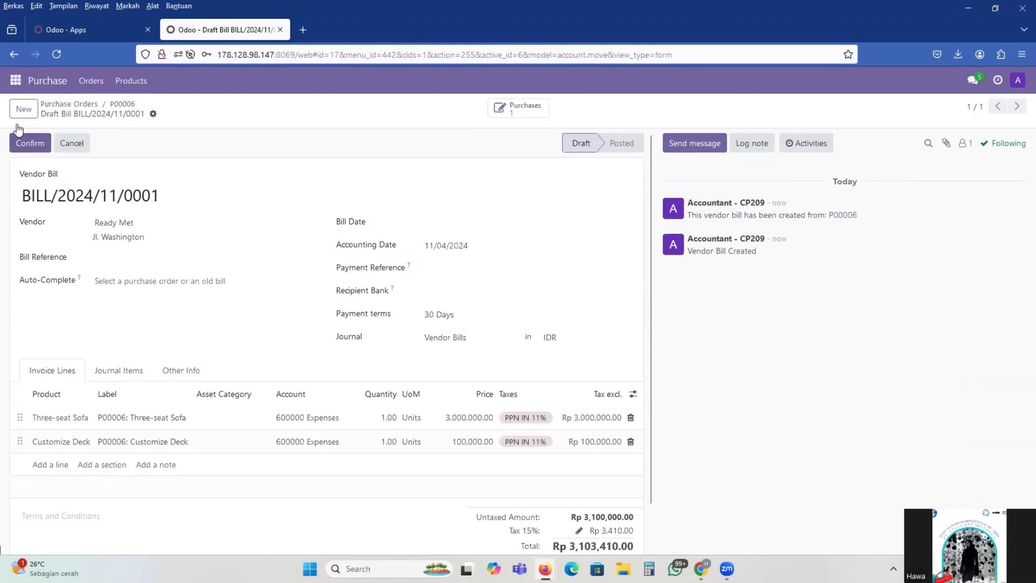
Open the Ready Met bill from the vendor bills in Accounting
click(15, 80)
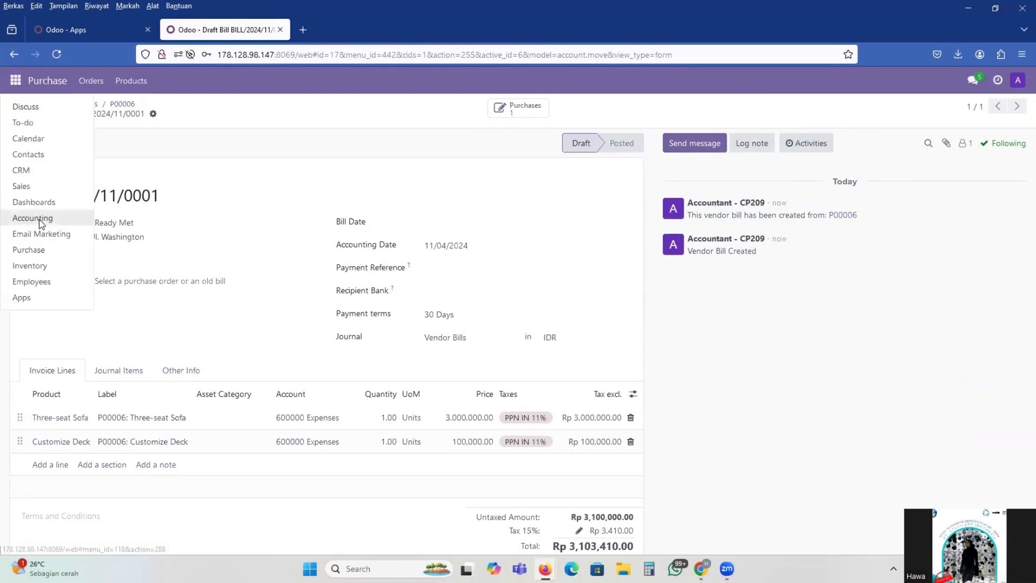
click(41, 224)
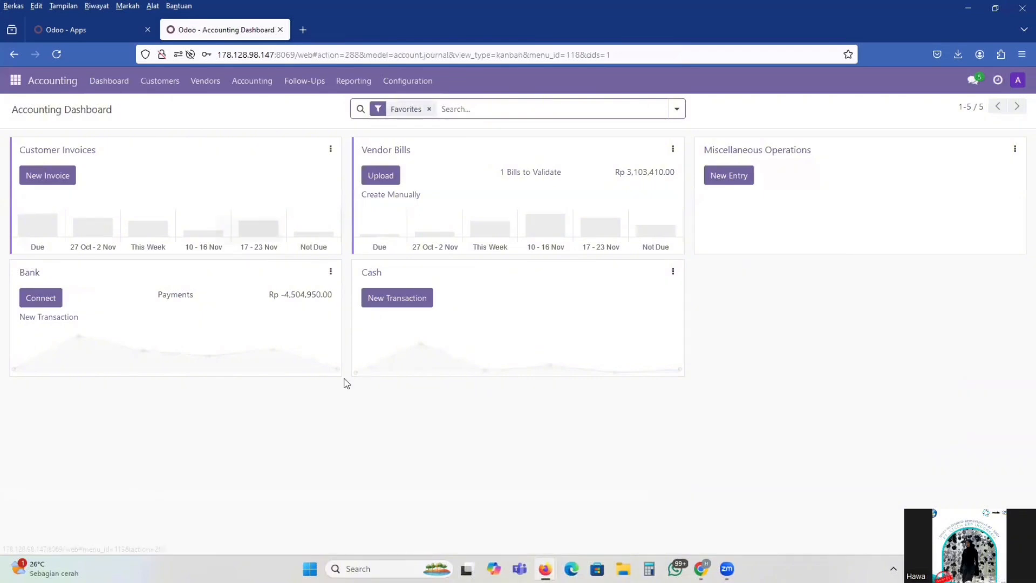
click(203, 87)
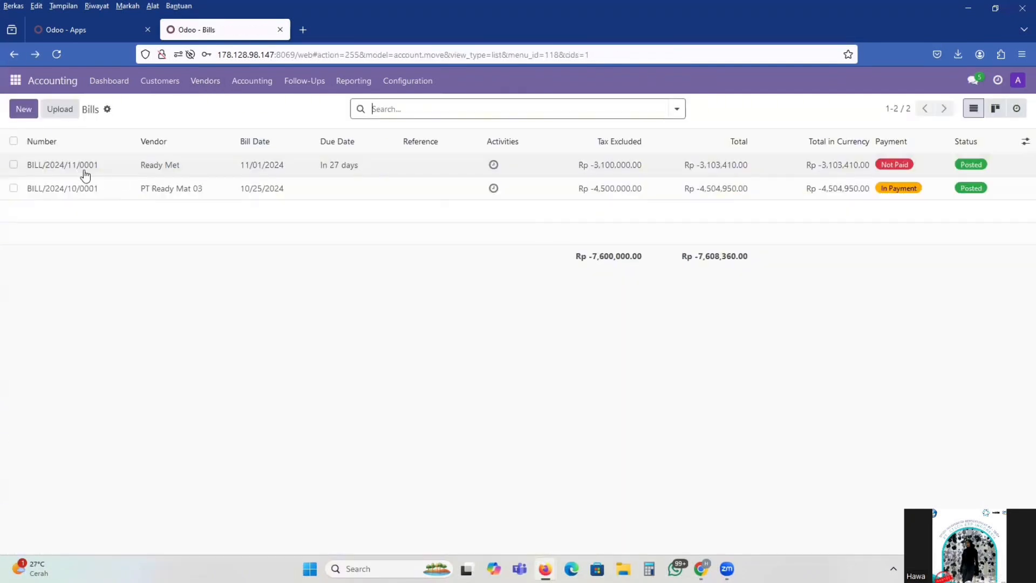
click(146, 166)
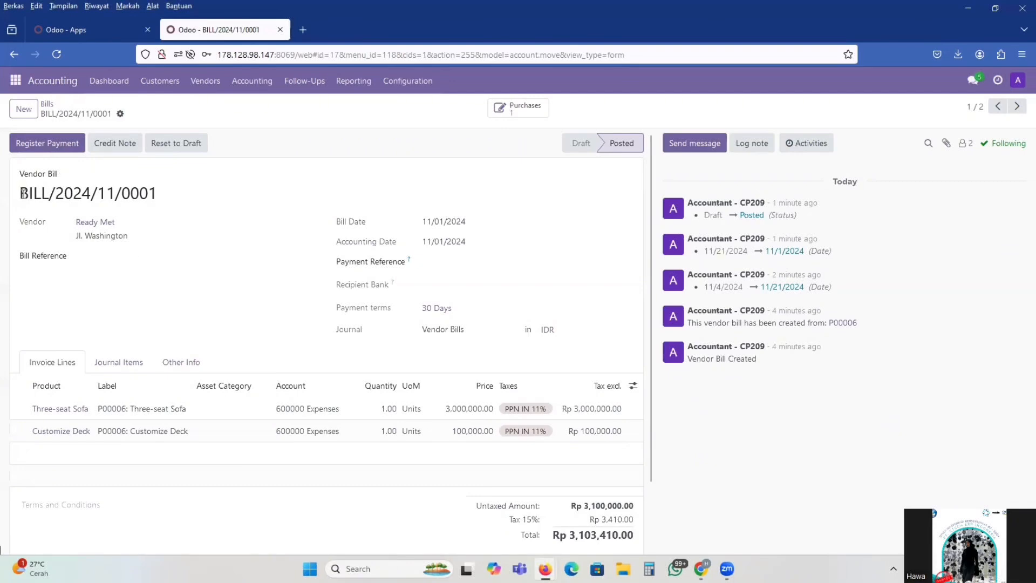
Copy the Ready Met bill's number and return to the Purchase Manager conversation in Discuss
drag(23, 194, 214, 200)
key(ctrl+c)
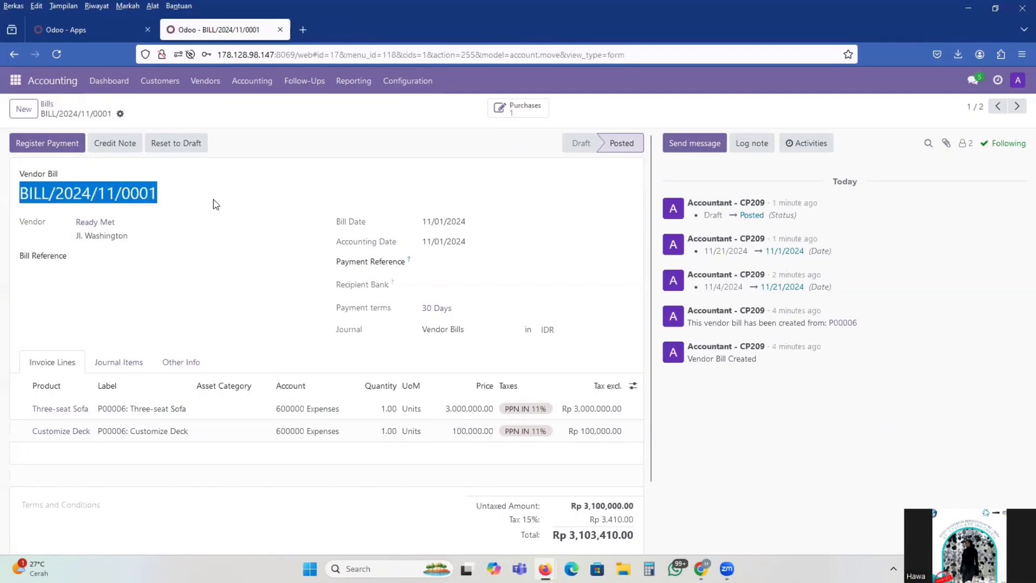
click(15, 83)
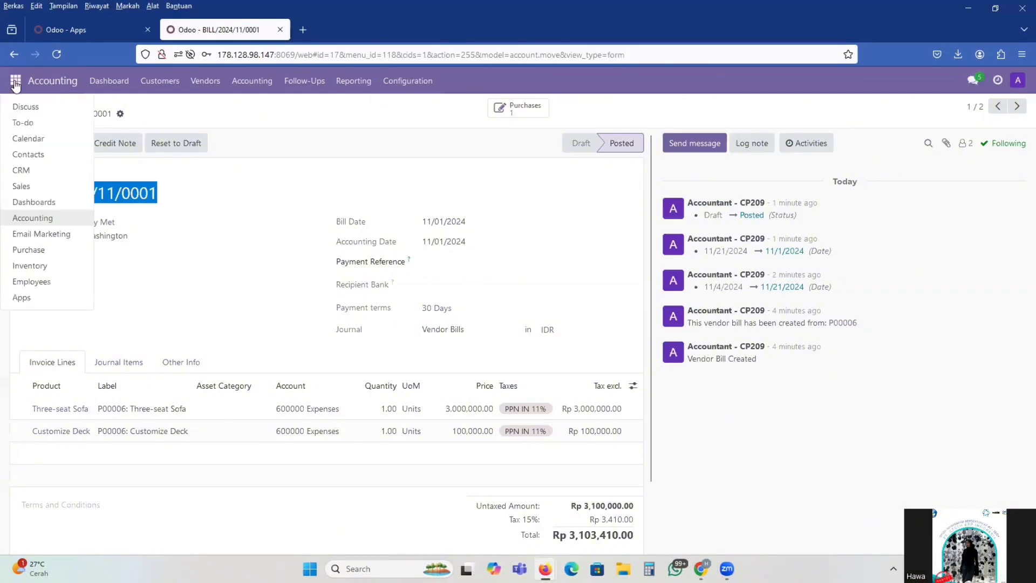
click(27, 108)
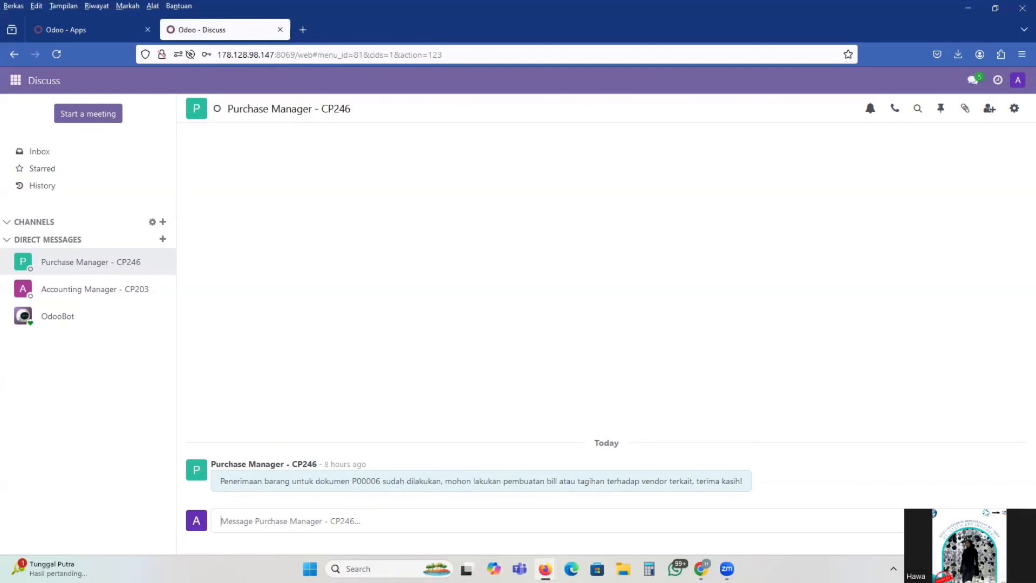
Send the Purchase Manager "untuk vendor bills dengan kode BILL/2024/11/0001 sudah berhasil dibuat dab bisa dilakukan register payments oleh staff billing"
text(untuk vendor bills)
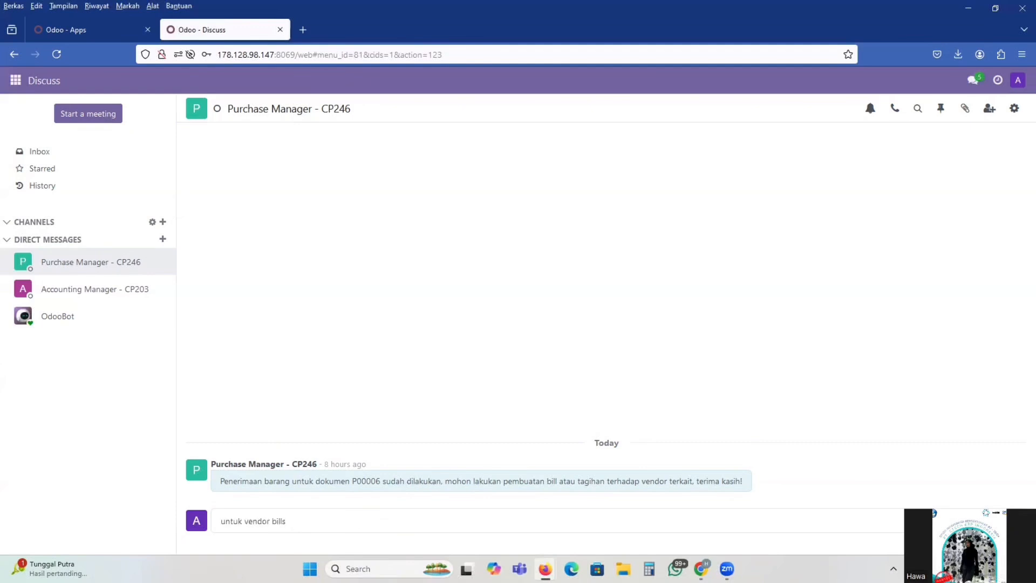
text( dengan kode bill)
key(ctrl+v)
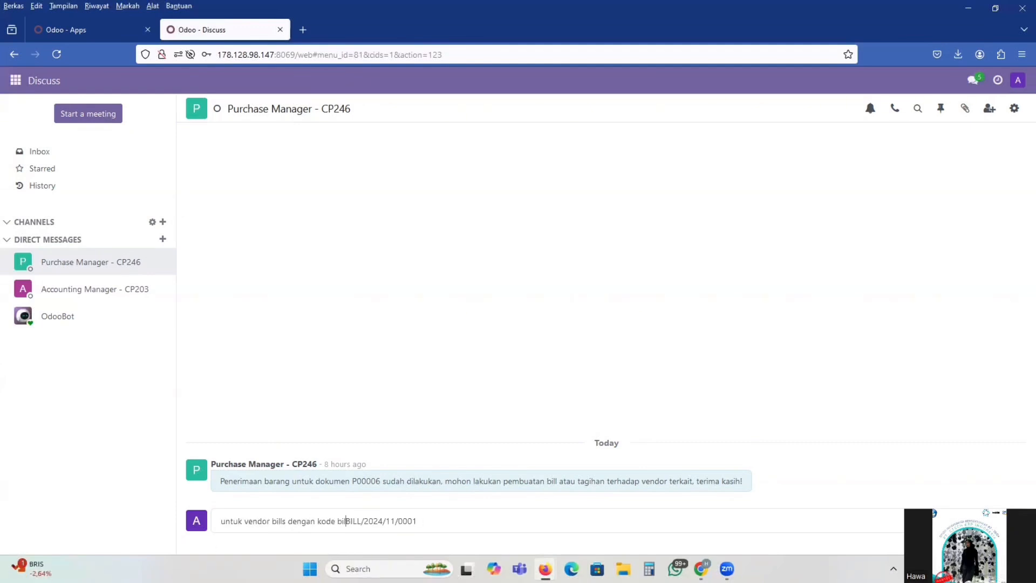
key(BackSpace)
key(BackSpace)
key(BackSpace)
click(439, 515)
text(sudah)
key(Left)
key(Left)
key(Left)
key(Left)
key(Left)
key(End)
text(berhasil dibuat dab bisa dil)
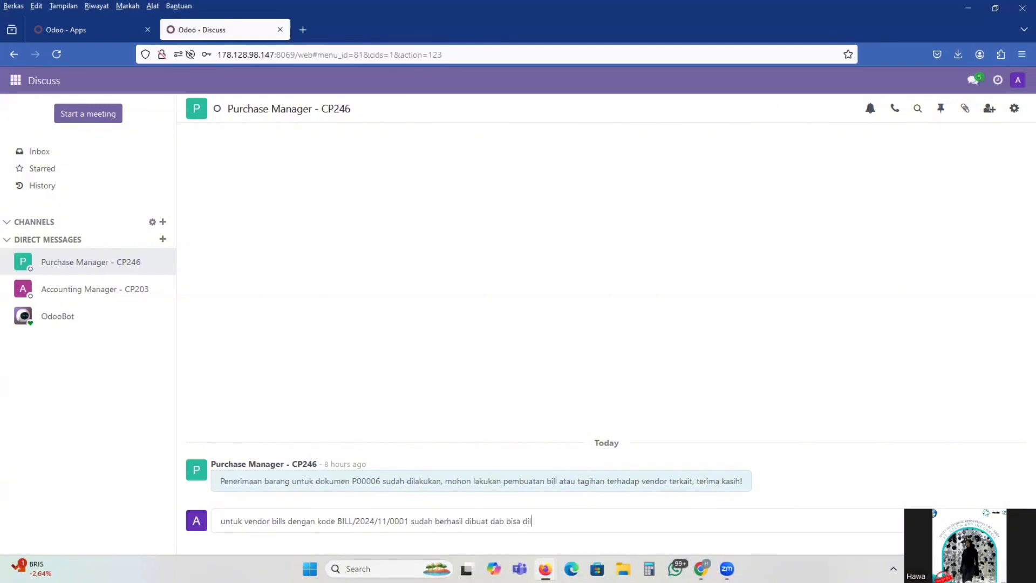
text(akukan register payments )
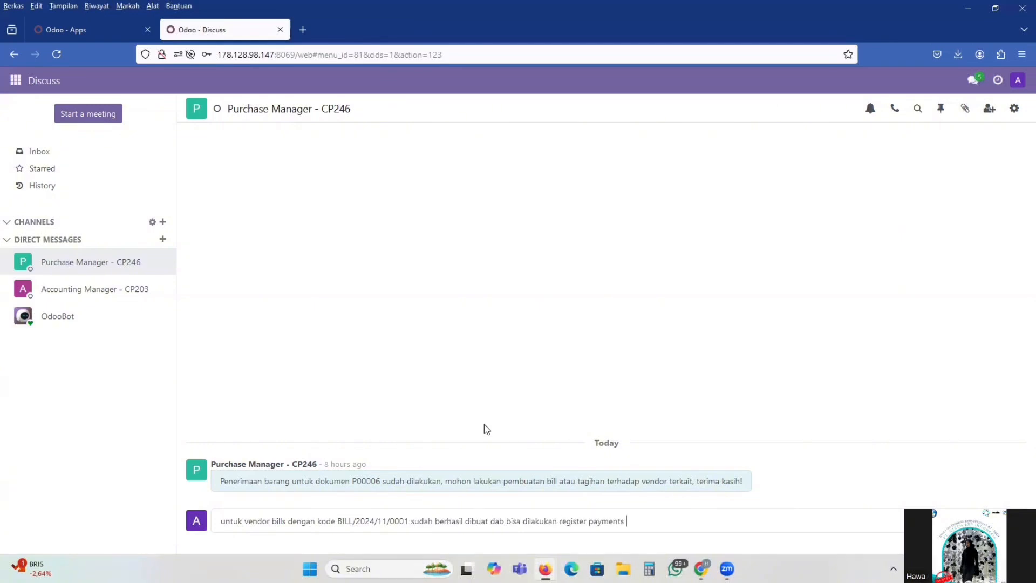
text(oleh staff billing)
key(Return)
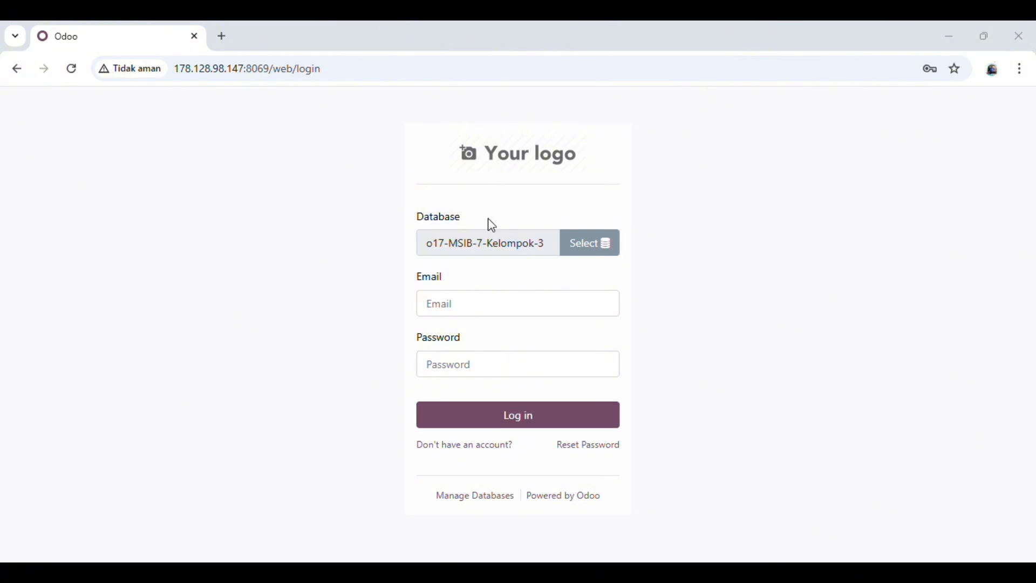
Log in to the o17-MSIB-7-Kelompok-3 database as the Accounting Manager with the account's login name and password
click(490, 312)
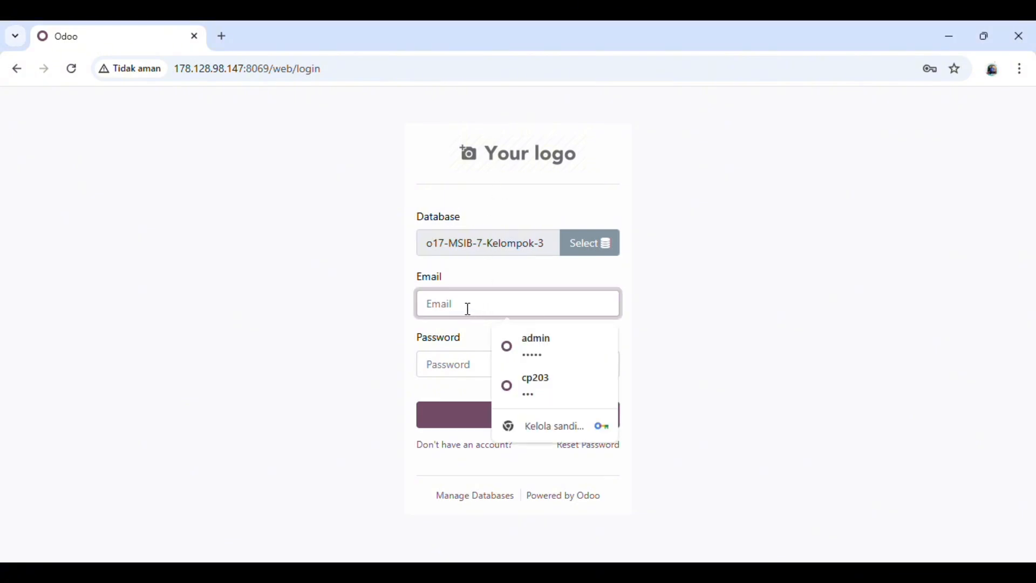
text(er)
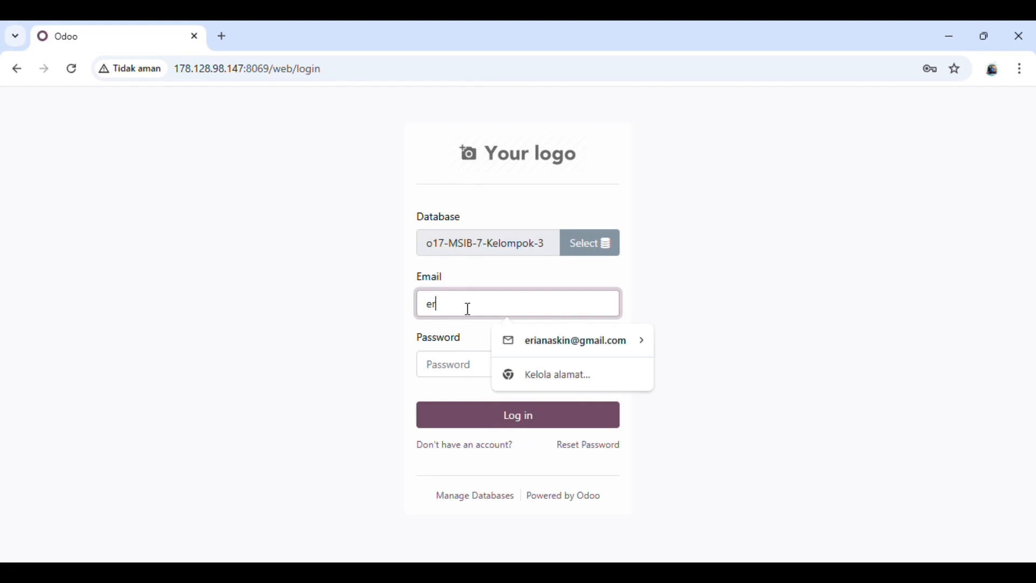
text(iana)
click(473, 371)
text(1)
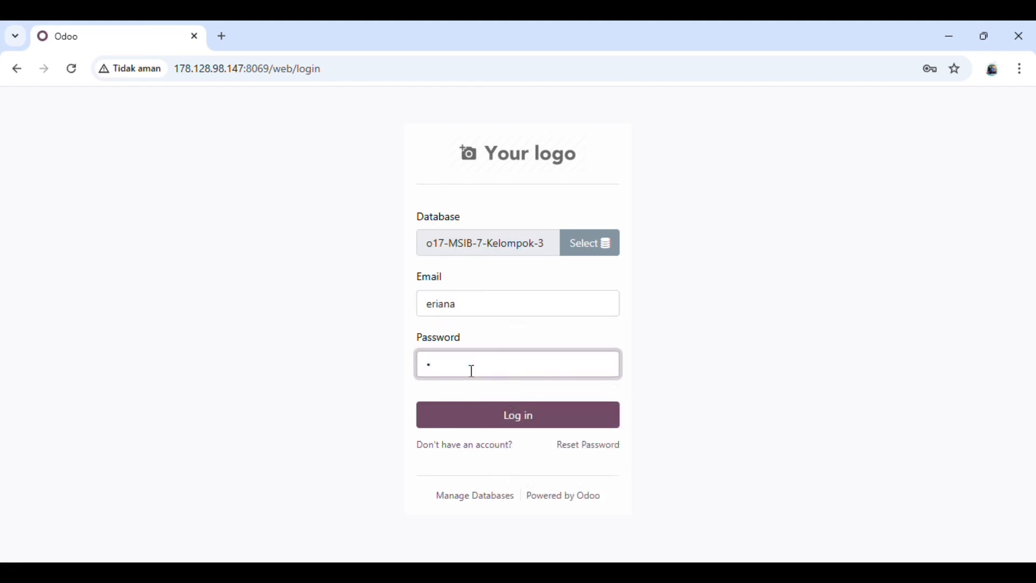
click(482, 419)
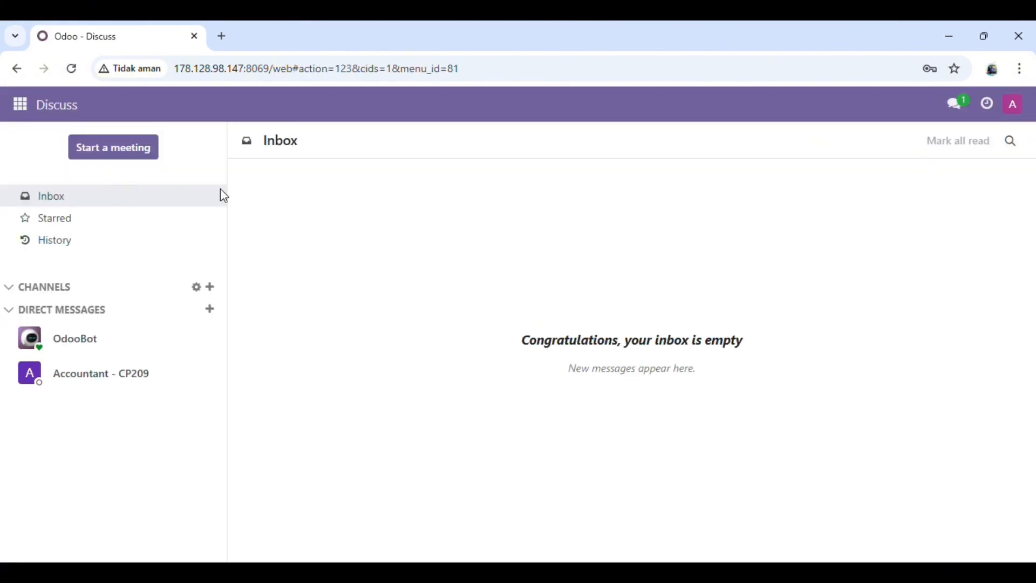
Open the unpaid Ready Met bill BILL/2024/11/0001 from the vendor bills in Accounting
click(25, 104)
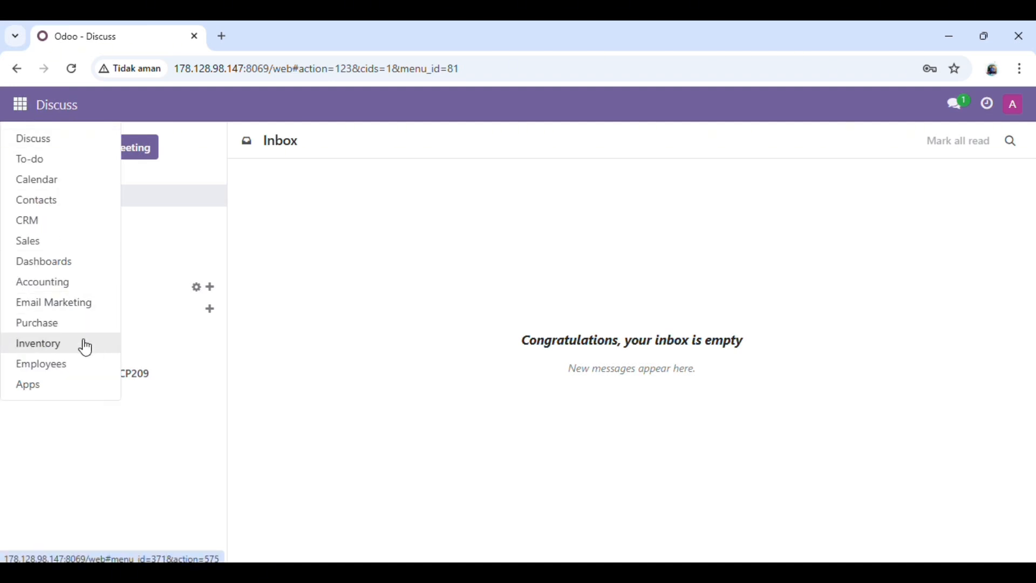
click(71, 294)
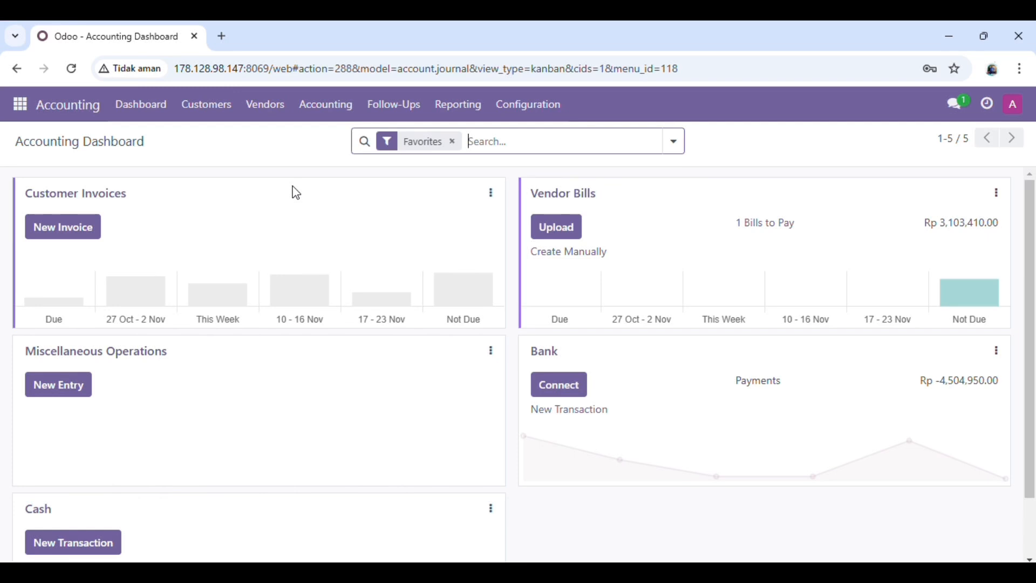
click(262, 121)
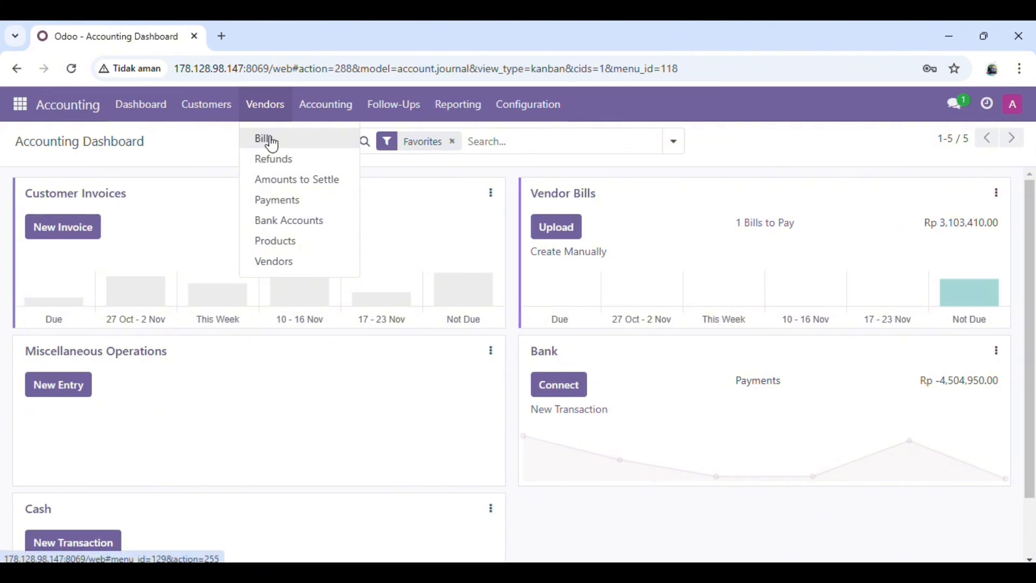
mouse_move(351, 106)
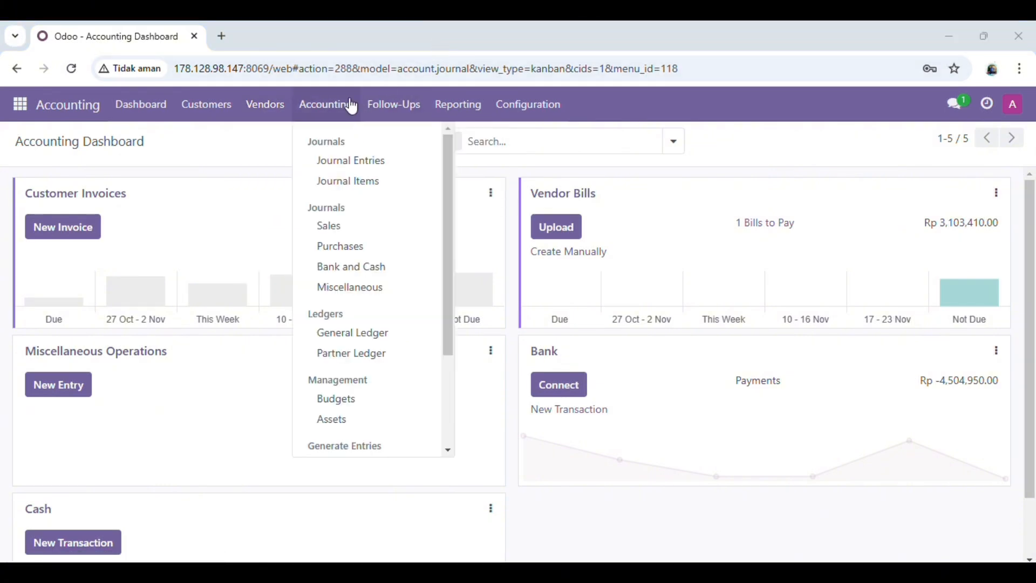
mouse_move(266, 112)
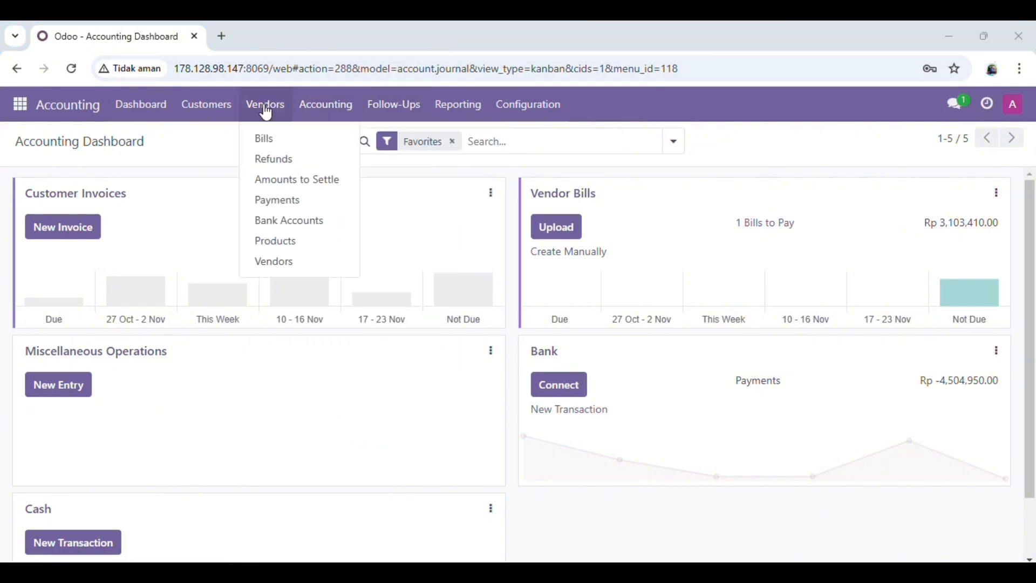
click(273, 141)
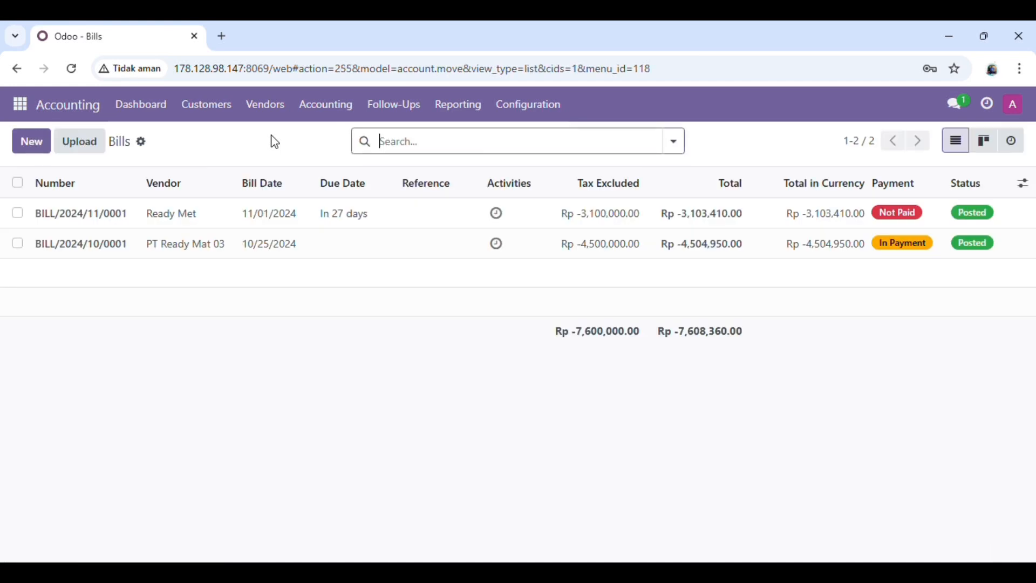
click(377, 219)
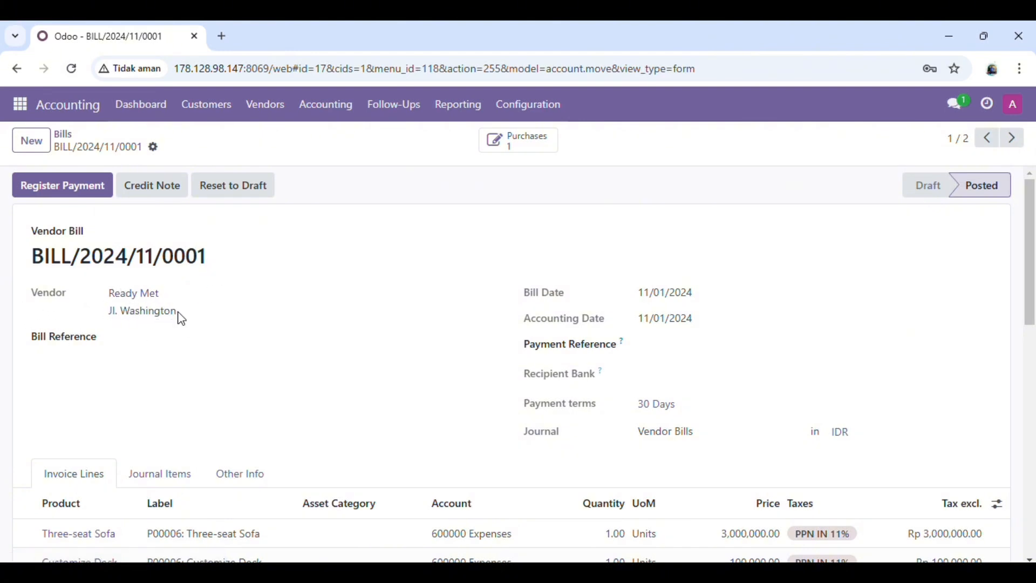
Examine the Ready Met bill's header details, invoice lines and journal items
scroll(326, 443, down, 1)
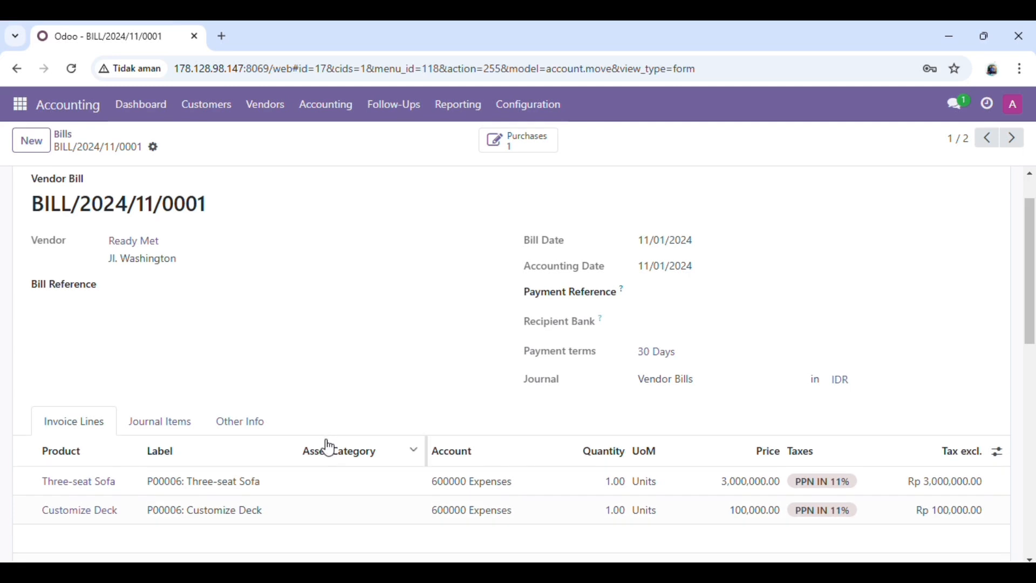
scroll(330, 445, down, 1)
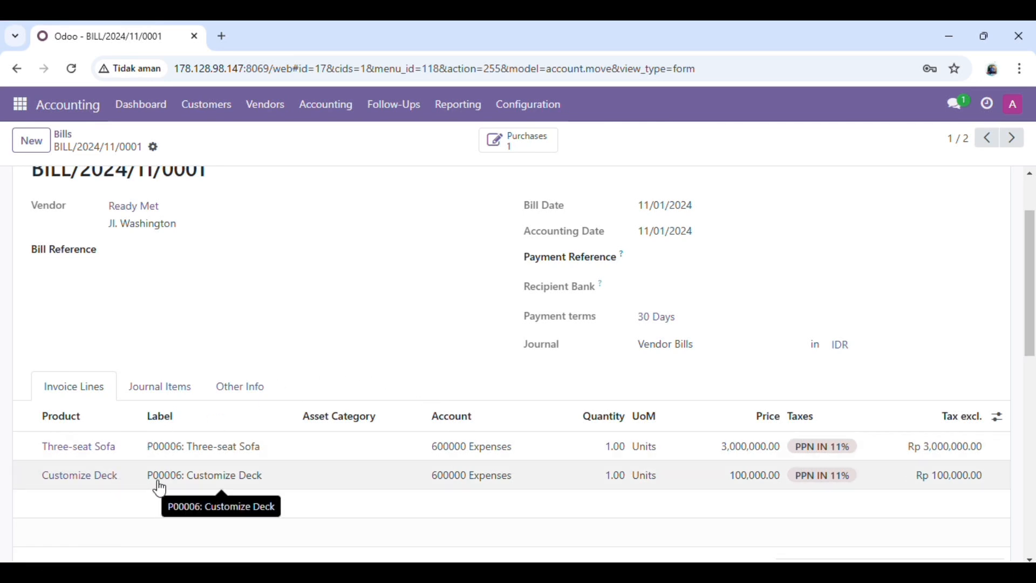
click(170, 387)
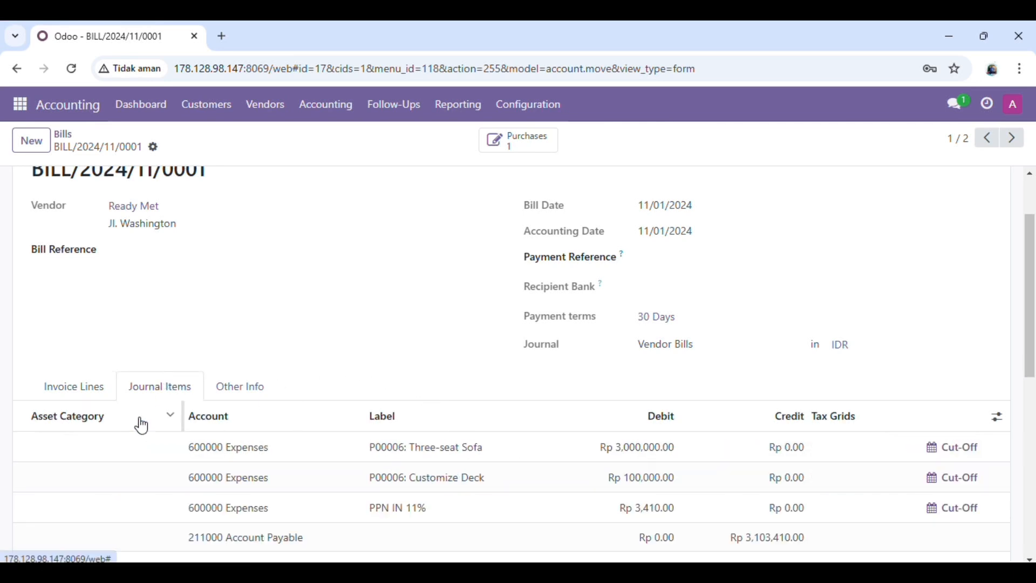
scroll(254, 504, down, 2)
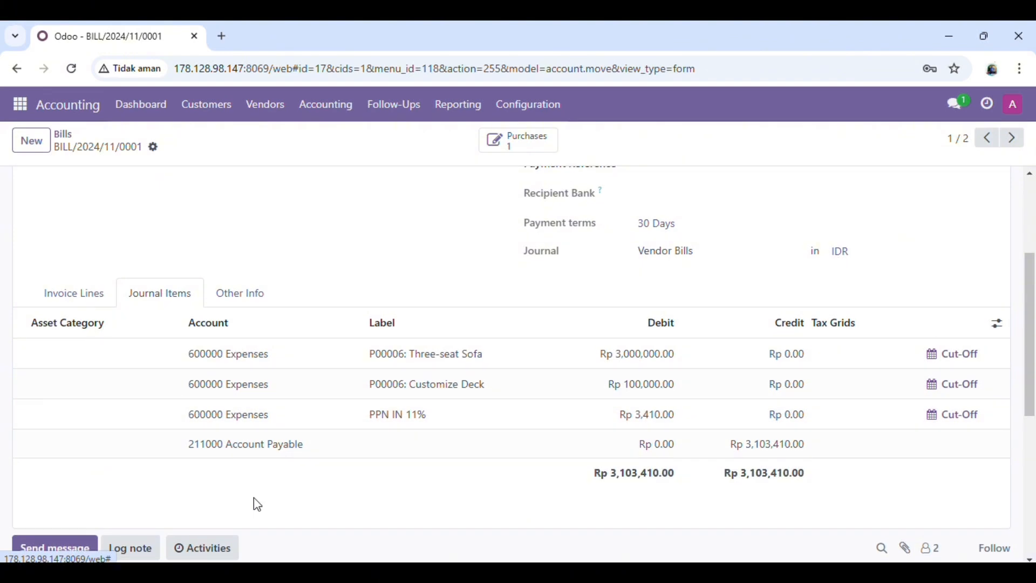
scroll(257, 505, up, 1)
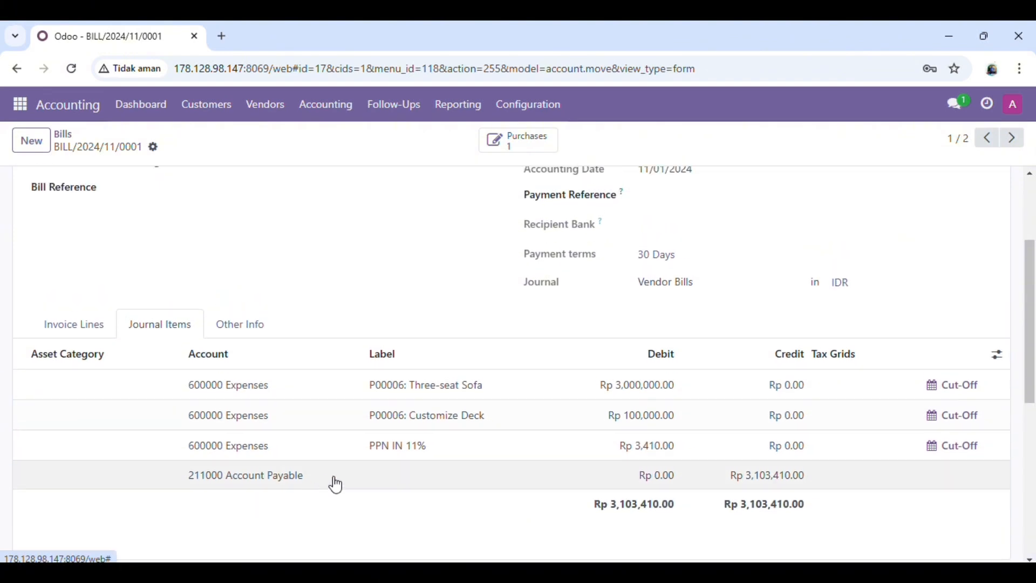
scroll(335, 481, down, 2)
scroll(335, 482, up, 2)
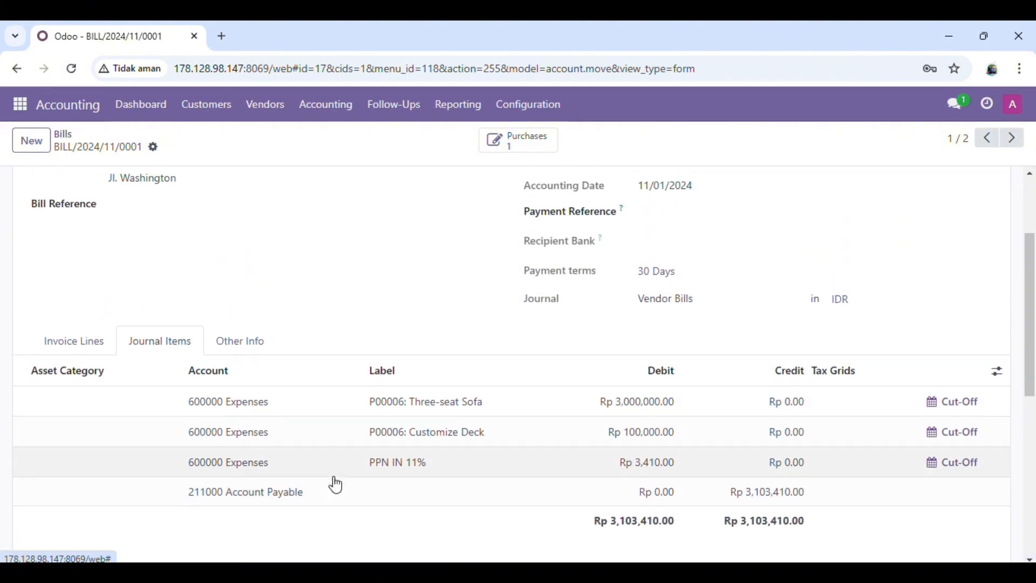
click(106, 345)
scroll(332, 236, up, 3)
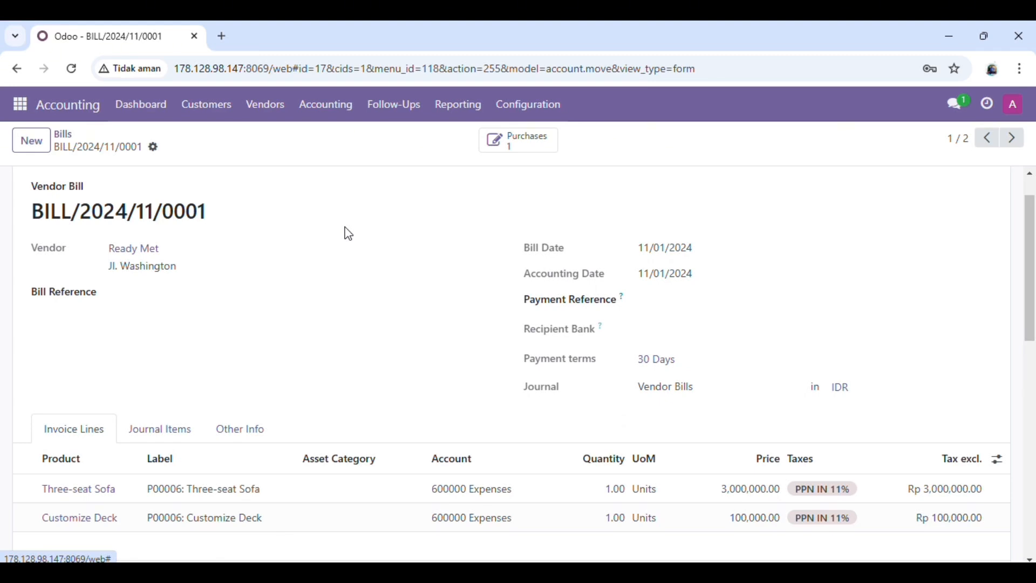
scroll(351, 257, up, 2)
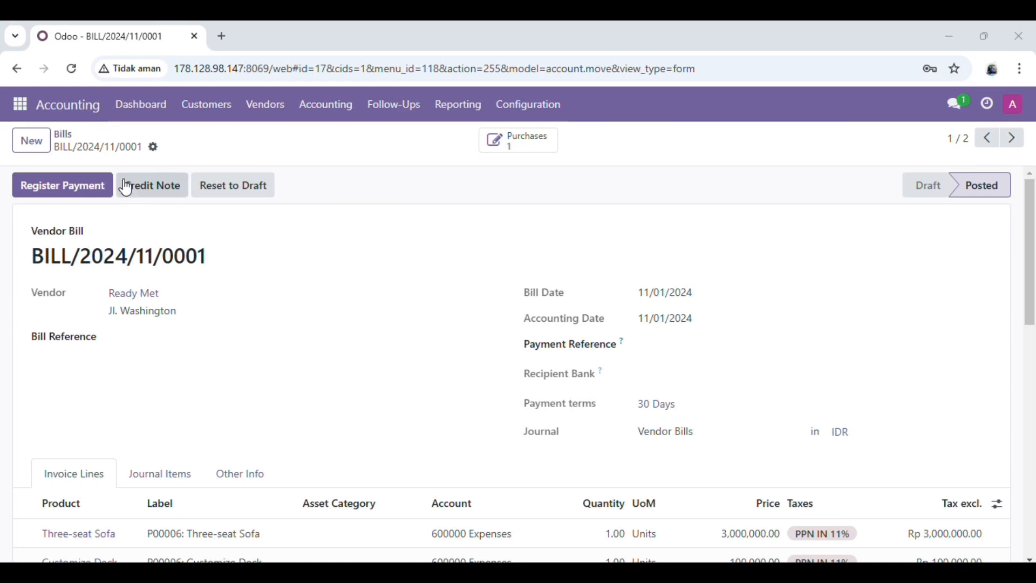
Register a payment for the Ready Met bill with Bank as the journal and create it
click(91, 194)
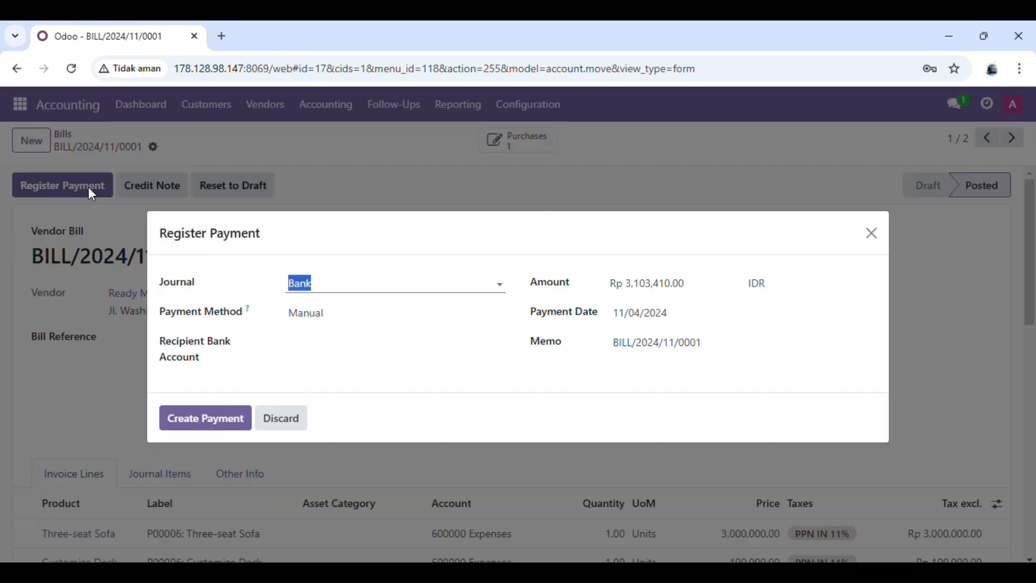
click(437, 33)
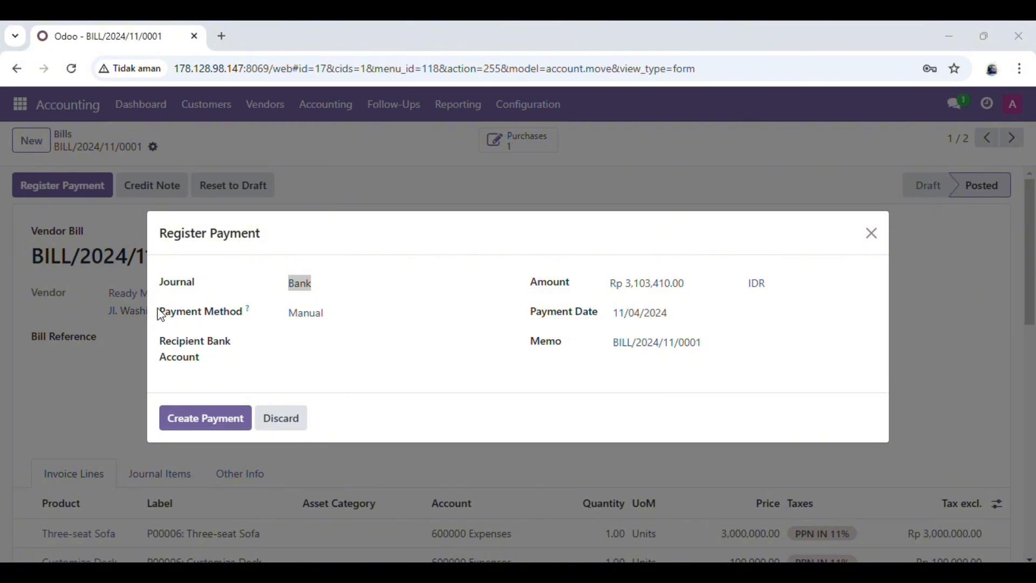
click(344, 277)
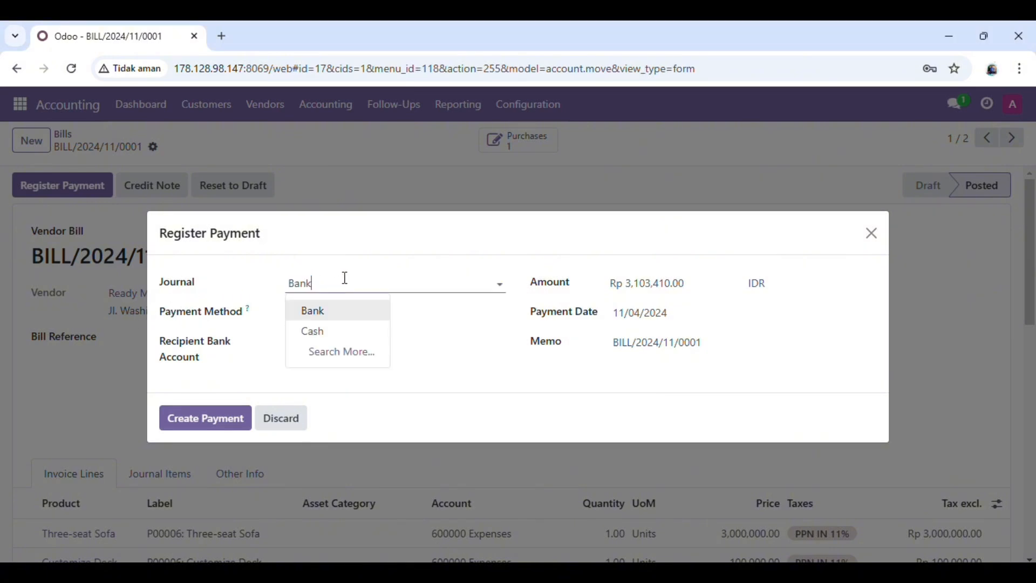
click(352, 311)
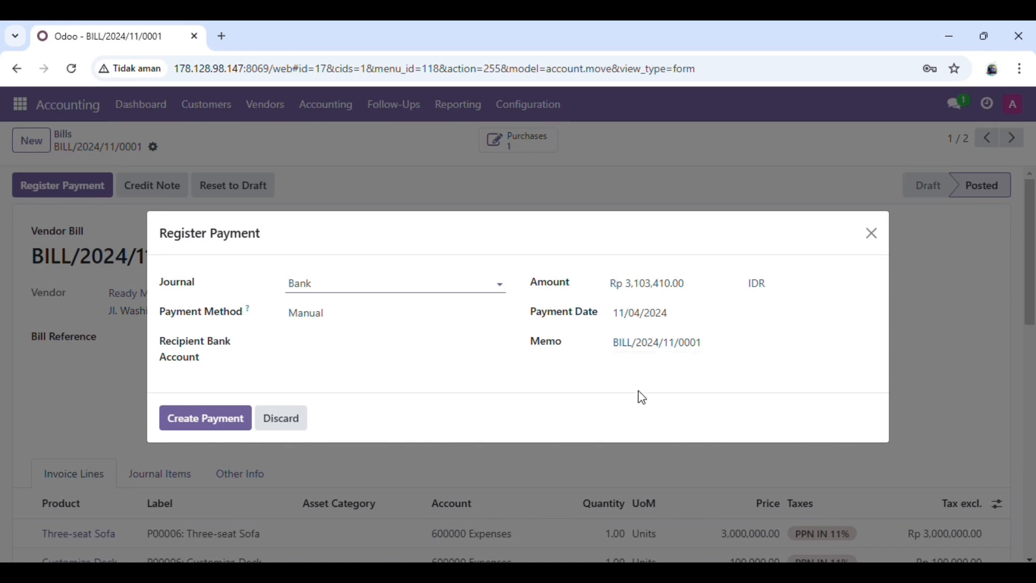
click(209, 427)
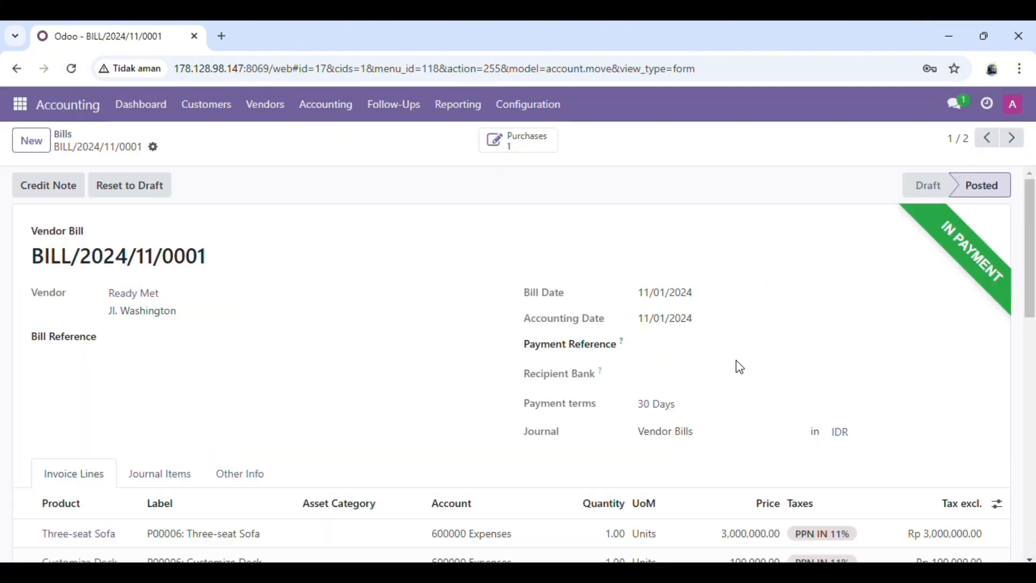
scroll(736, 360, down, 1)
scroll(736, 360, up, 1)
click(433, 45)
Open the Ready Met payment from the vendor payments in Accounting and review its details and message log
click(31, 112)
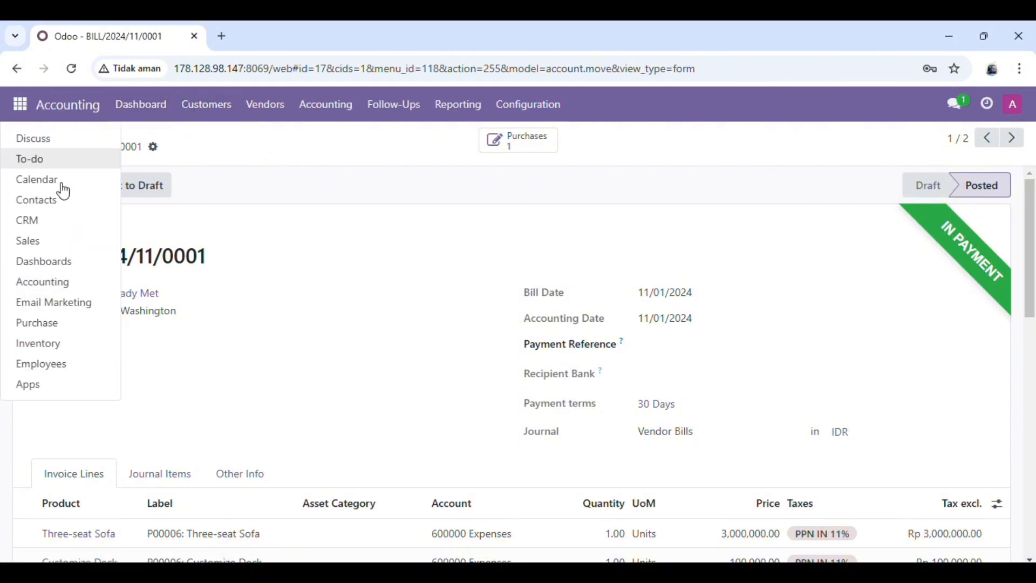
click(74, 285)
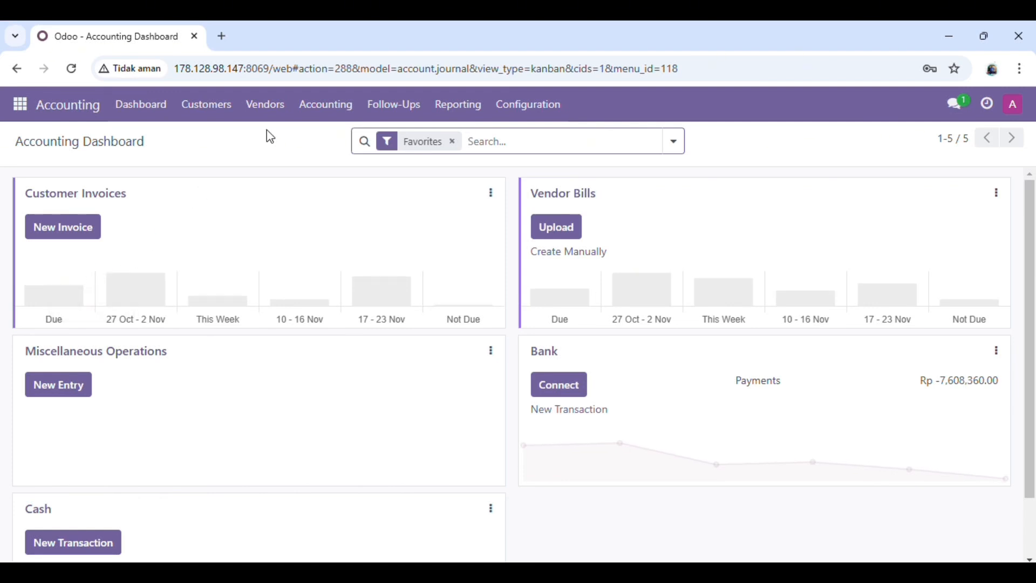
click(268, 112)
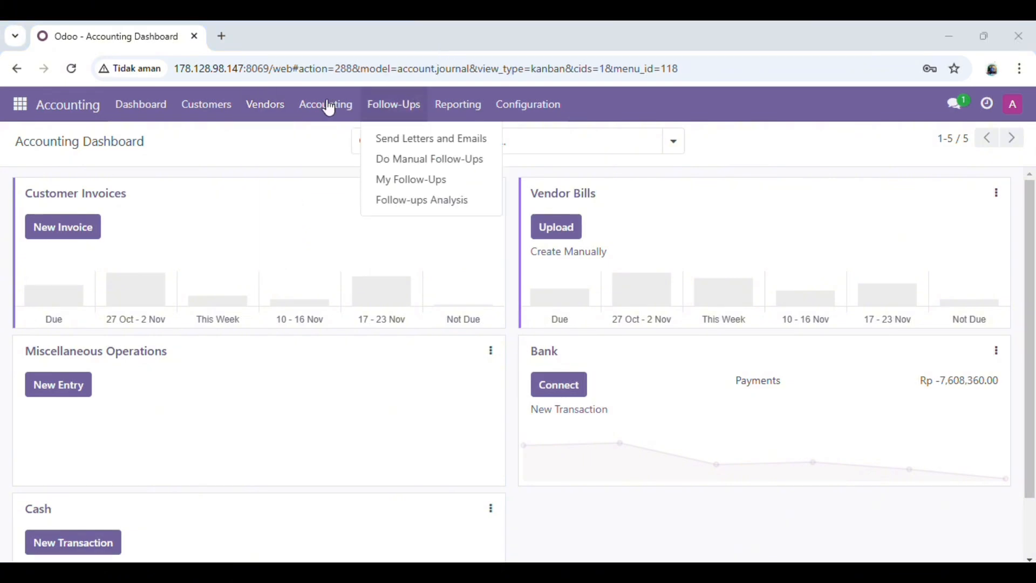
click(286, 200)
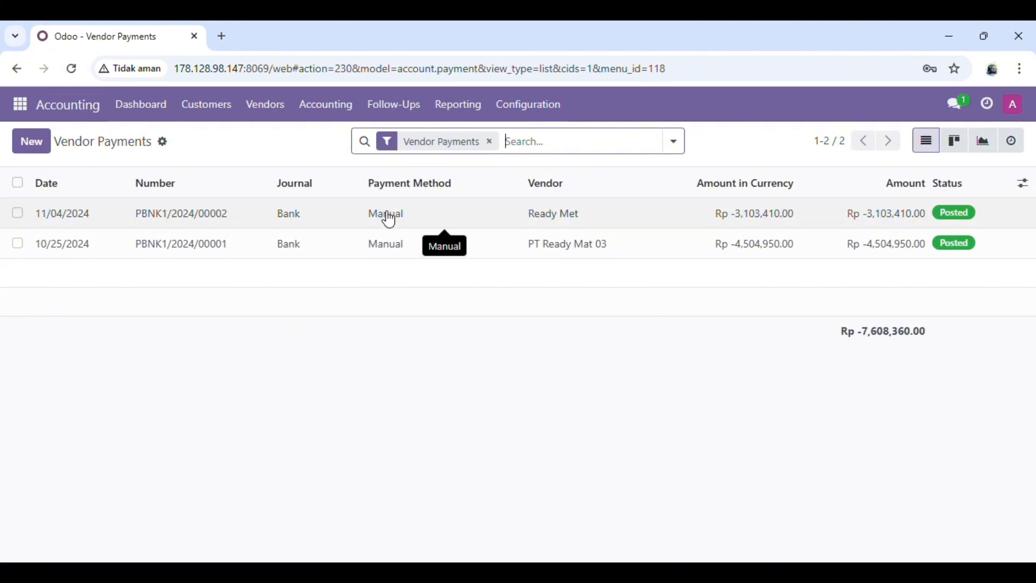
click(341, 215)
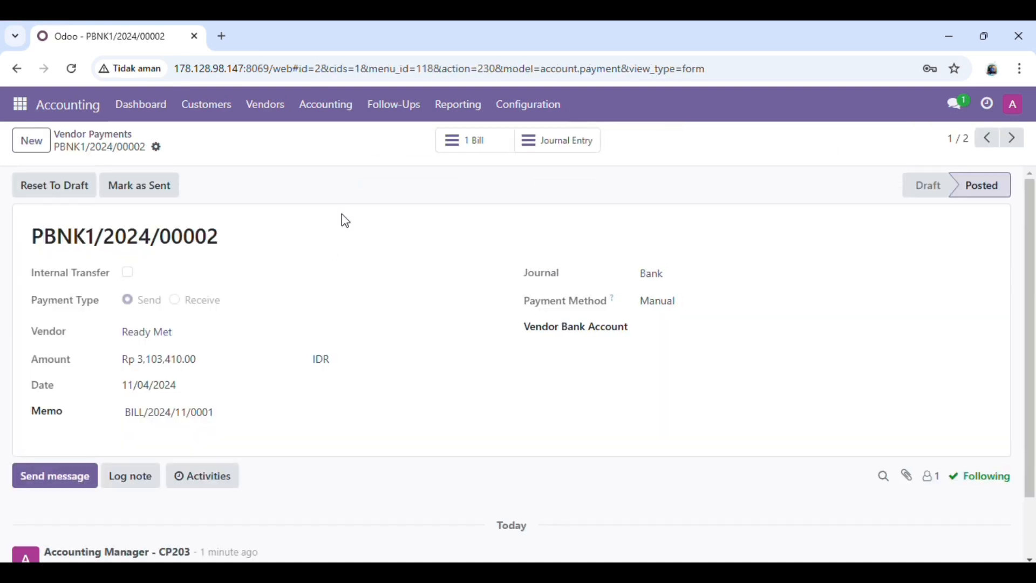
scroll(389, 324, down, 2)
scroll(388, 324, up, 2)
scroll(392, 324, down, 2)
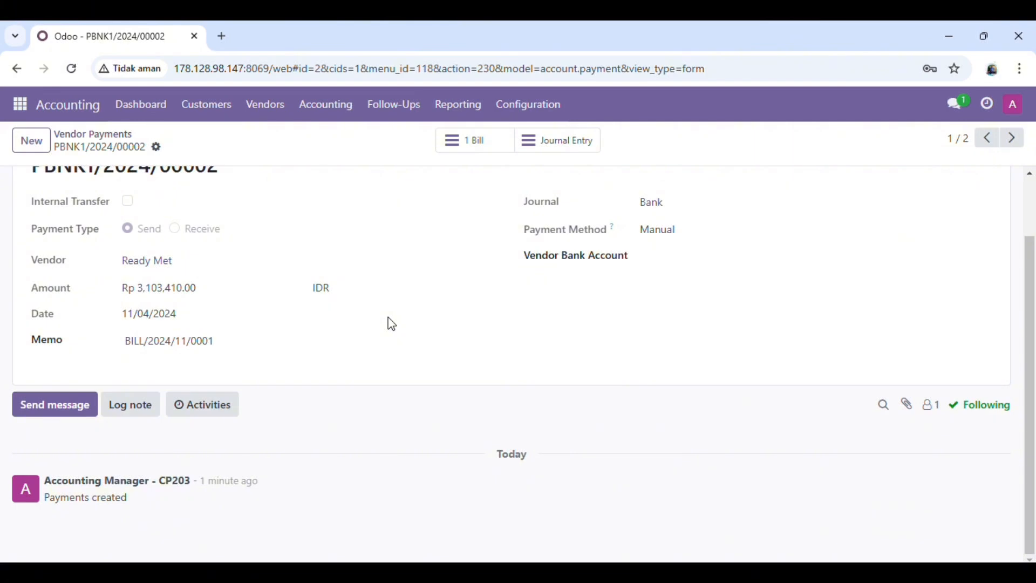
scroll(392, 324, up, 2)
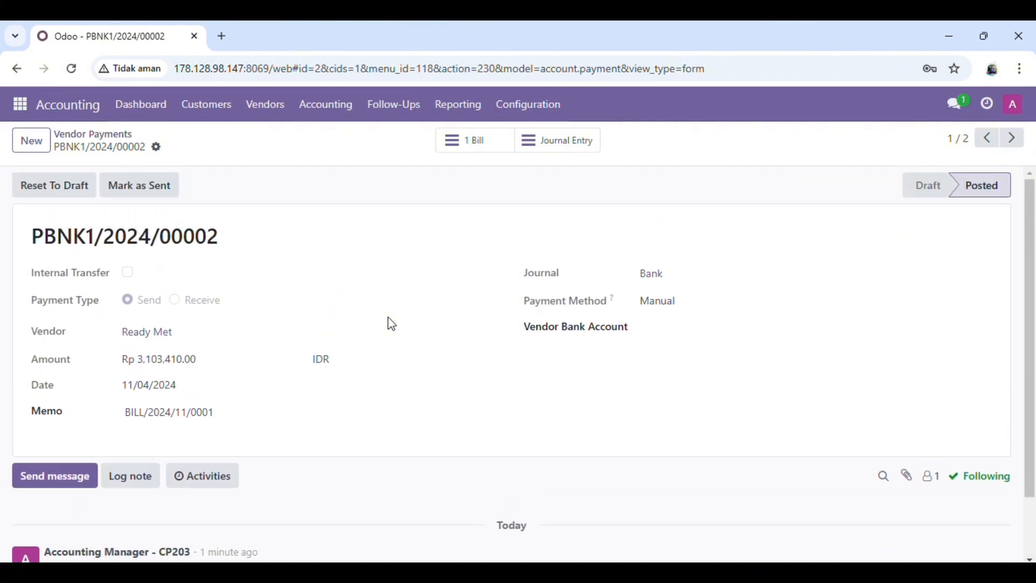
scroll(392, 324, down, 1)
scroll(392, 324, up, 1)
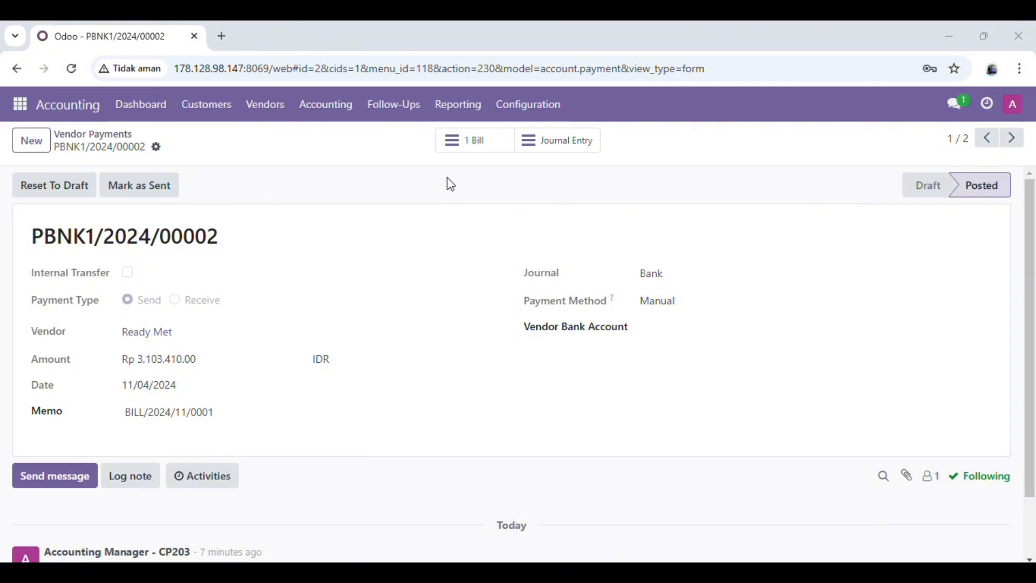
Open the General Ledger report options from the accounting audit reports and include initial balances
click(447, 116)
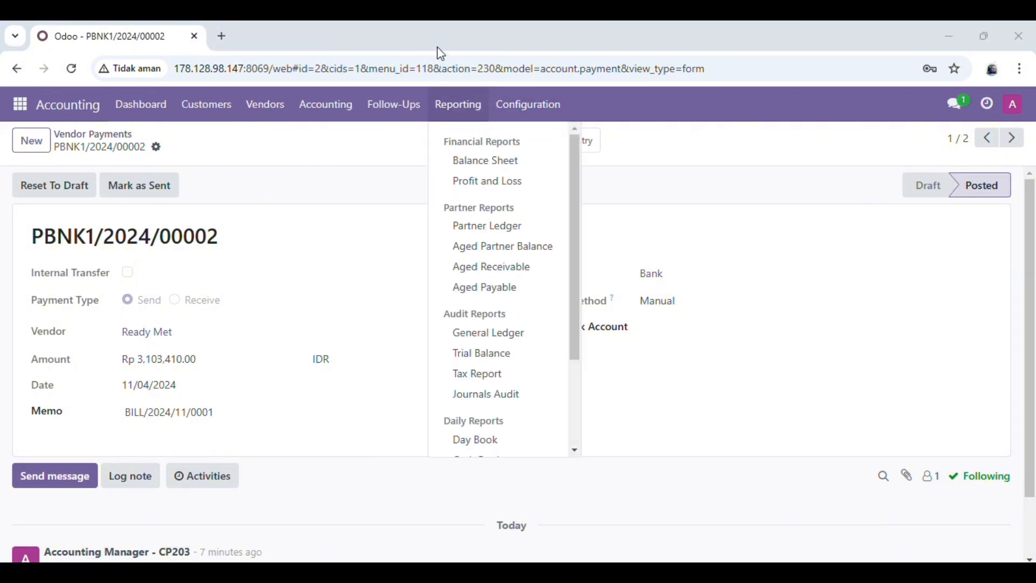
click(535, 345)
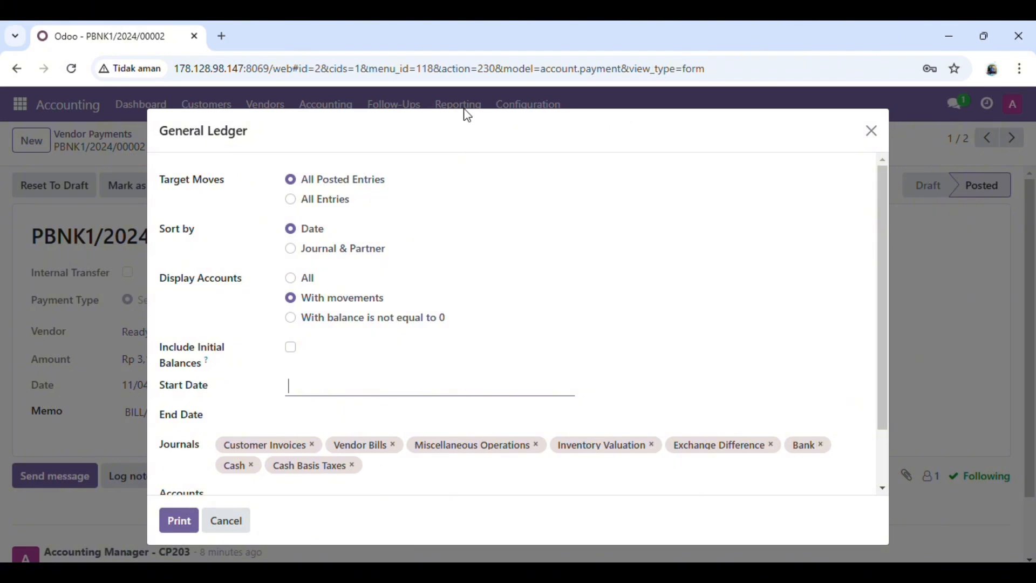
click(439, 54)
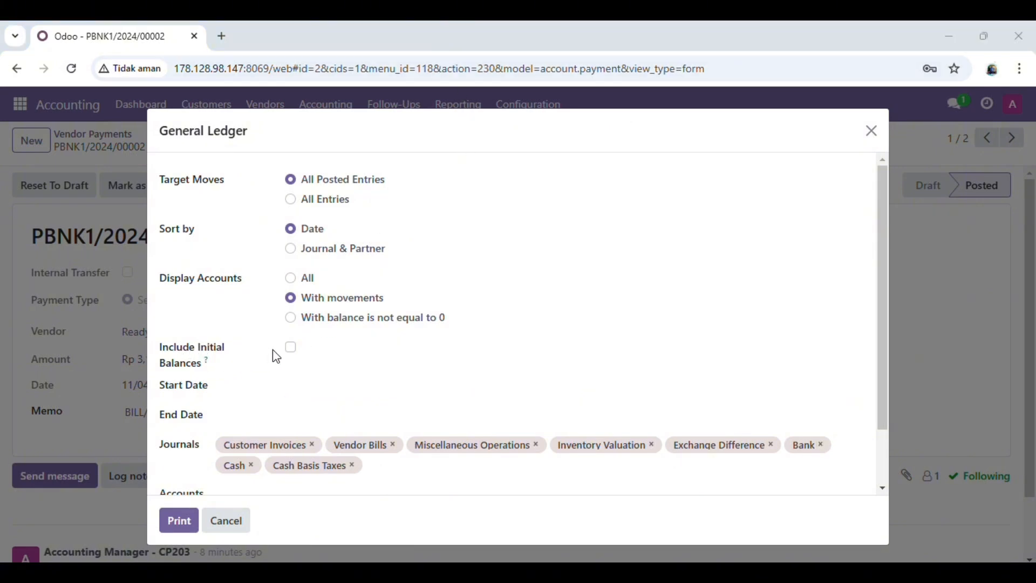
click(291, 354)
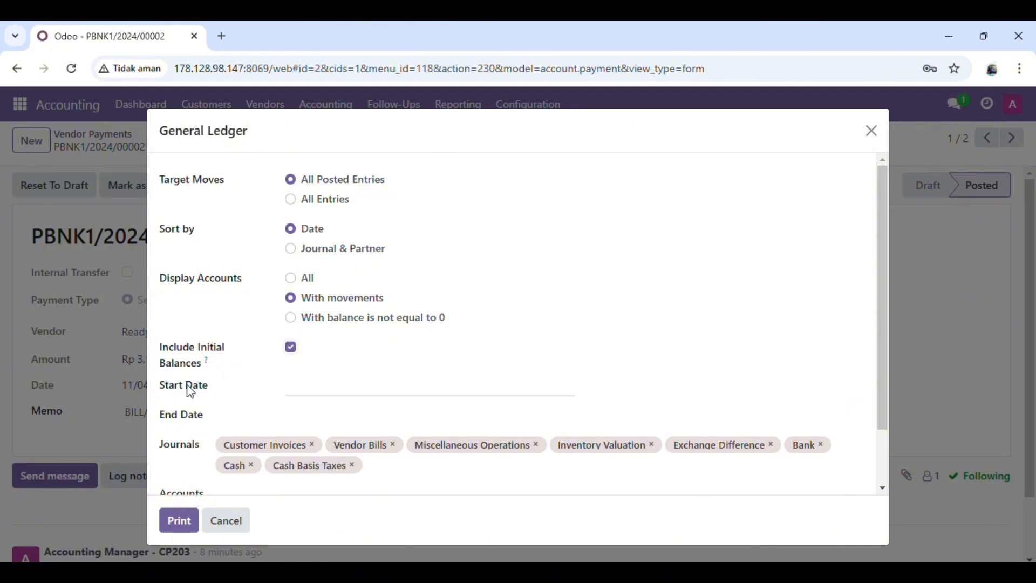
Set the general ledger period from 10/04/2024 to 11/04/2024
click(299, 396)
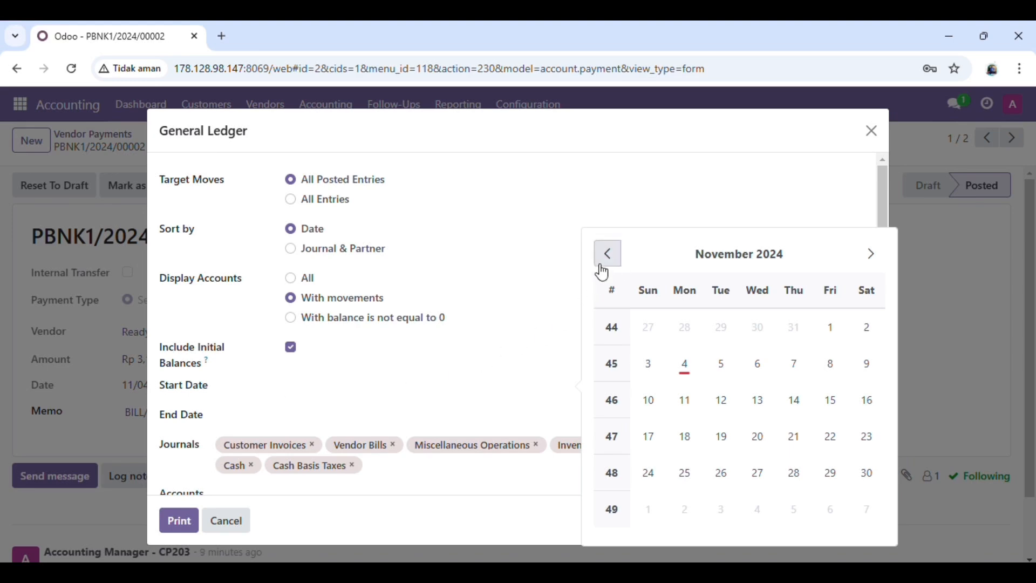
click(604, 264)
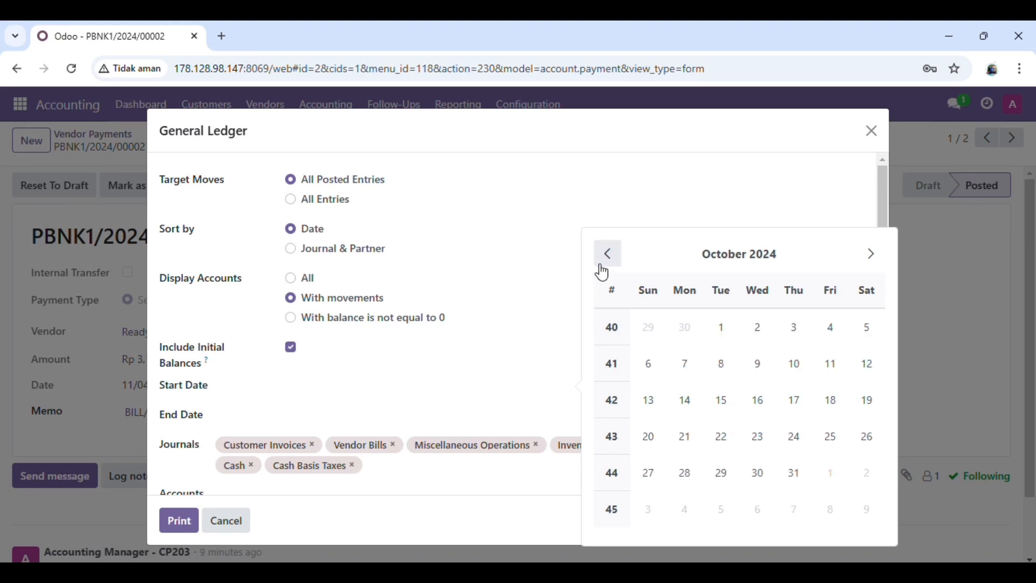
click(832, 327)
click(357, 421)
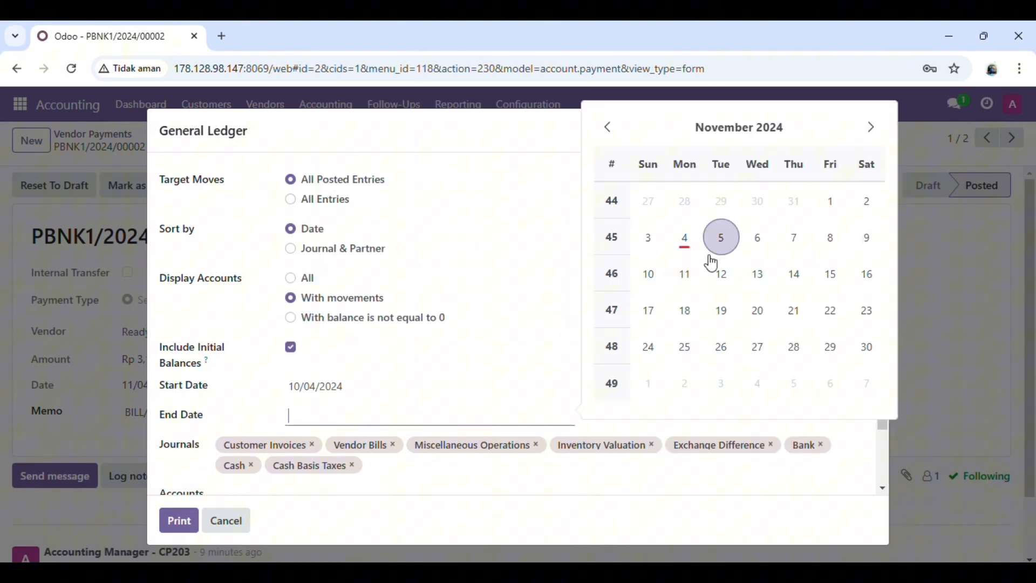
click(685, 240)
Print the general ledger, keeping the blocked download, and open General Ledger.pdf from the Downloads folder
scroll(353, 409, down, 1)
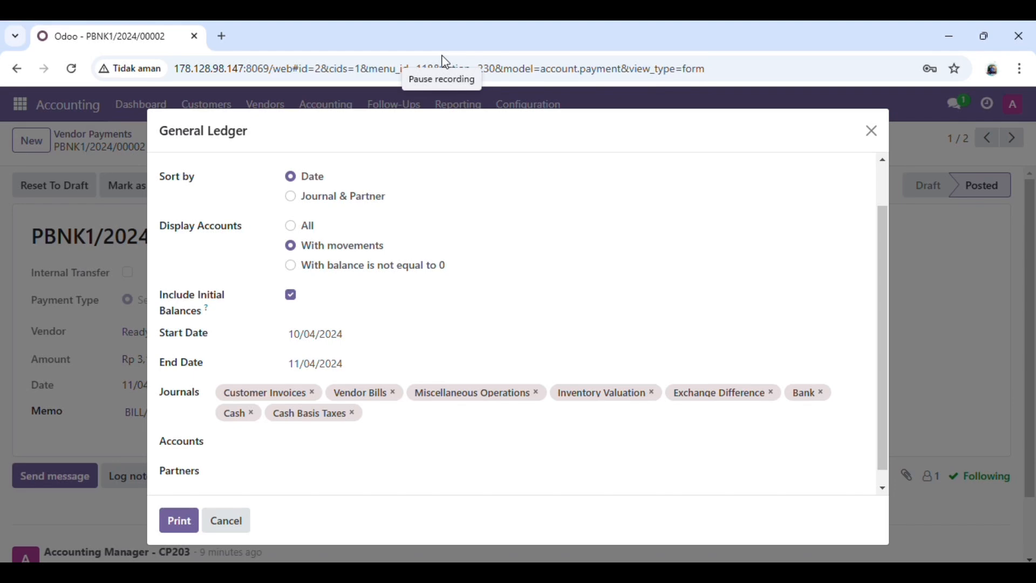
click(177, 519)
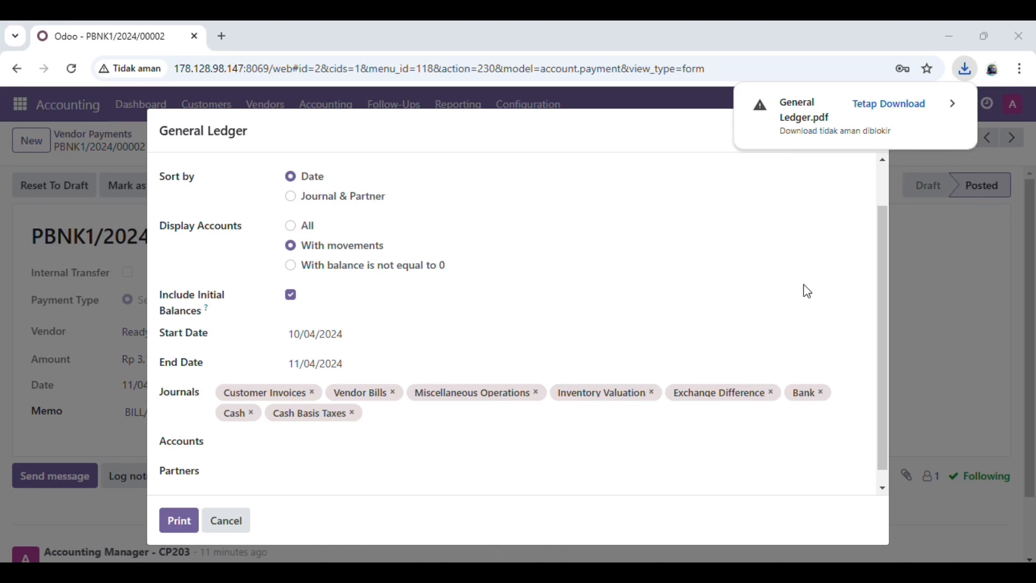
click(914, 108)
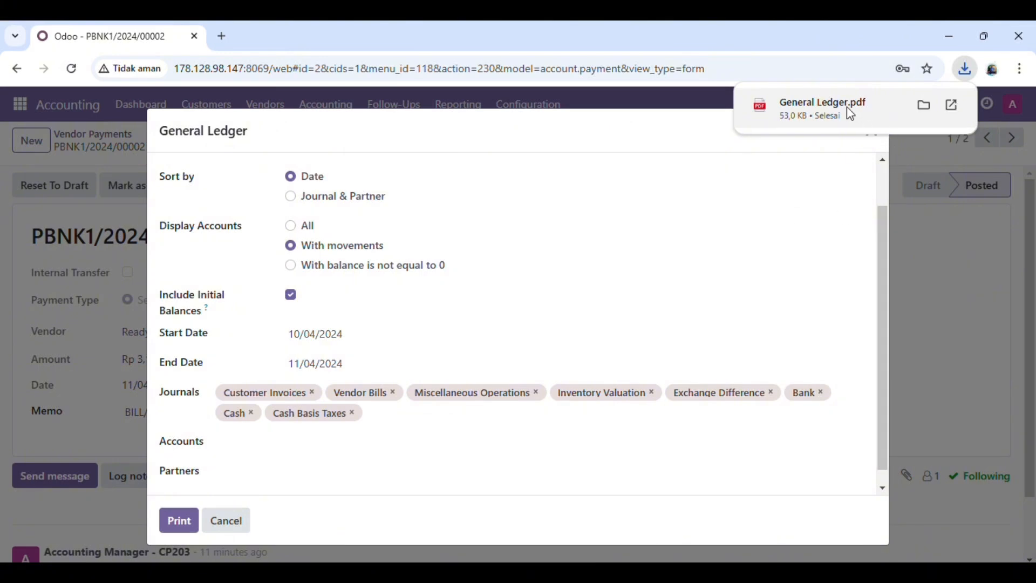
click(932, 108)
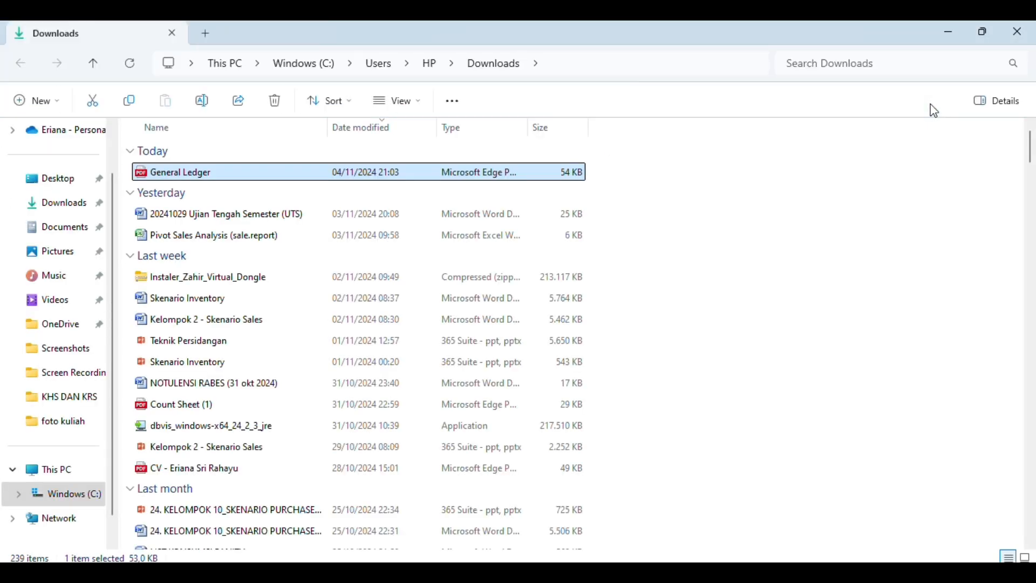
double_click(537, 182)
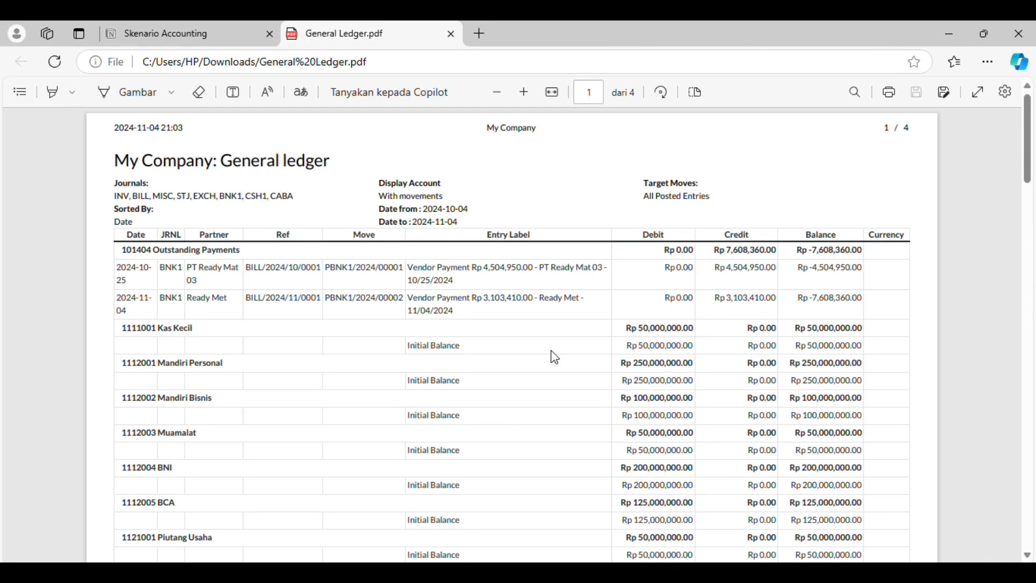
Examine the account entries and balances across the pages of the general ledger PDF, including the vendor payments and account payable
scroll(551, 352, down, 1)
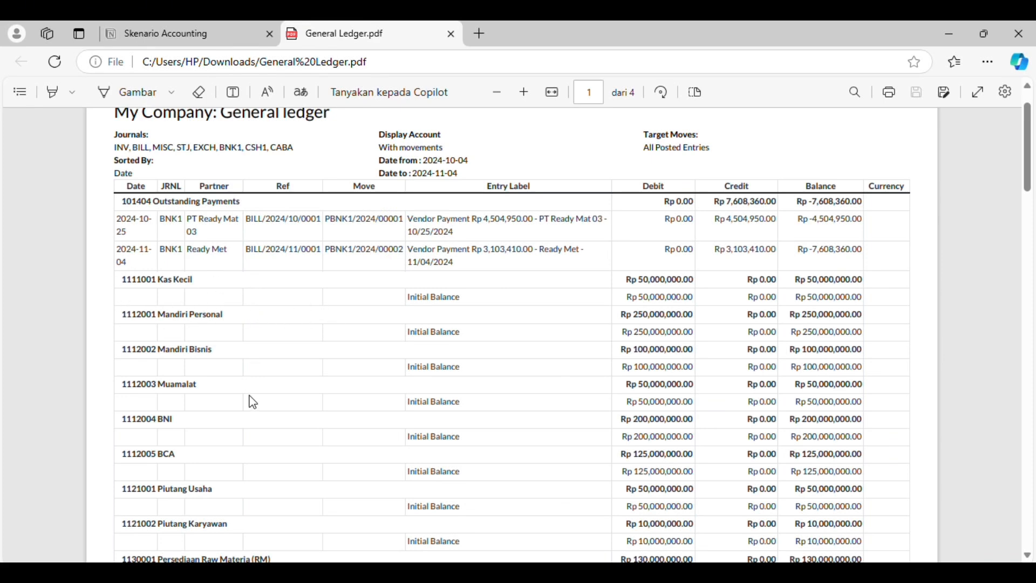
scroll(253, 402, down, 10)
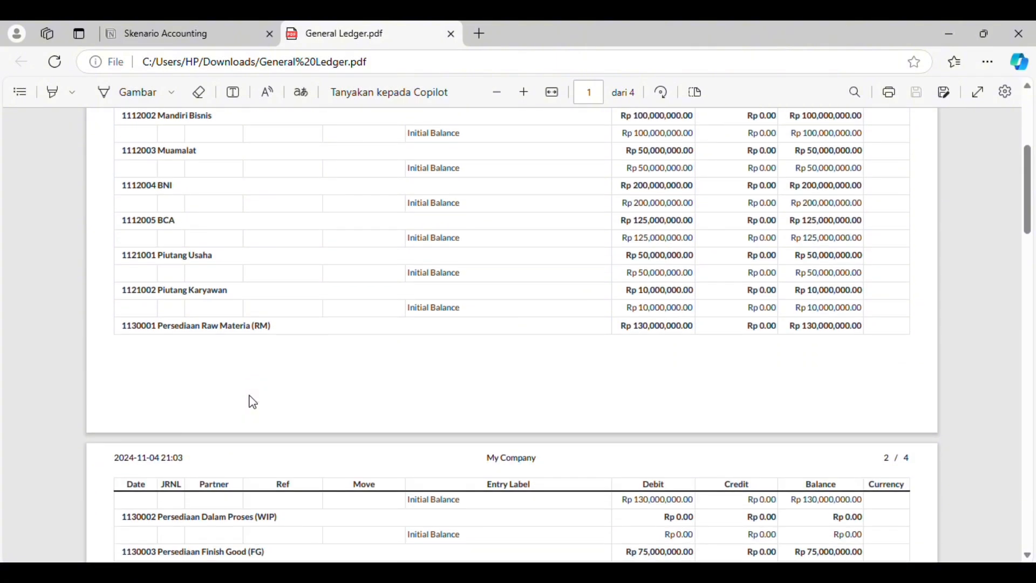
scroll(253, 402, down, 12)
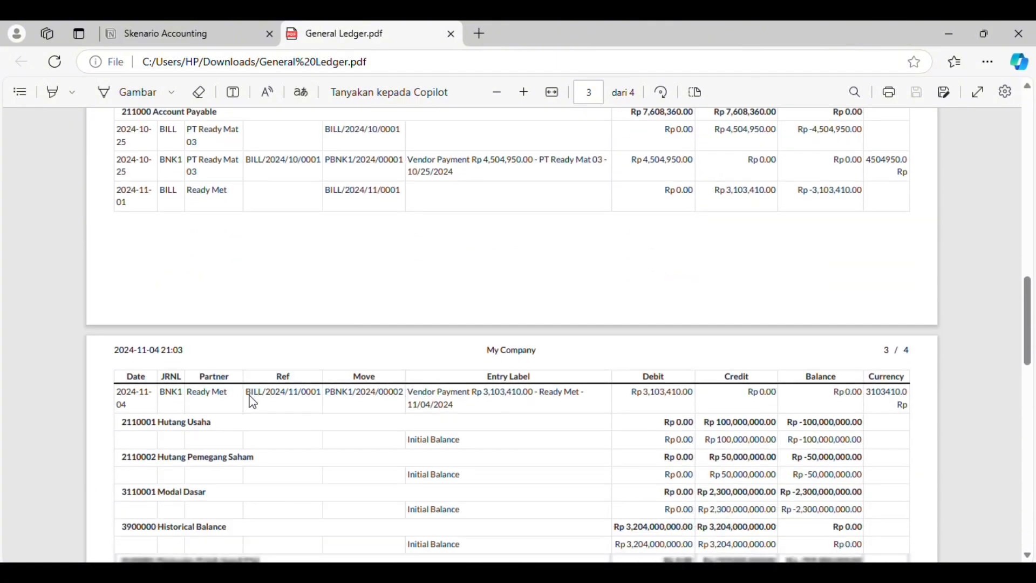
scroll(253, 402, down, 12)
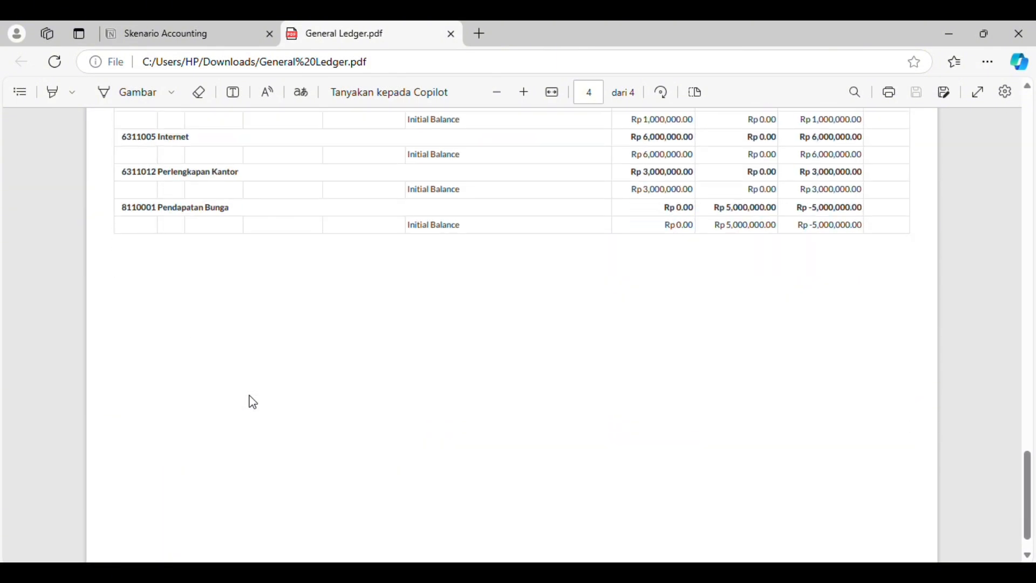
scroll(253, 402, up, 5)
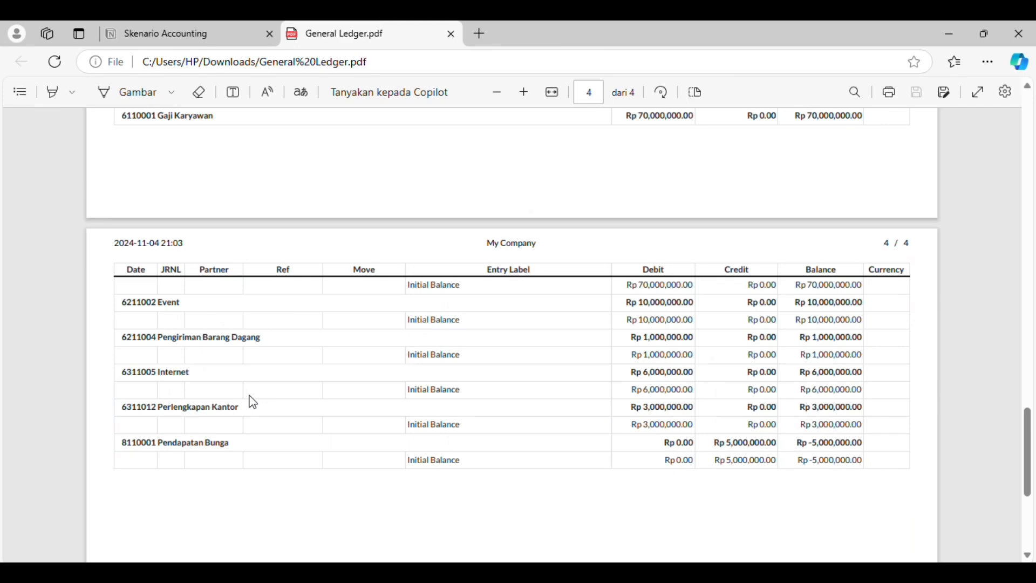
scroll(253, 402, up, 10)
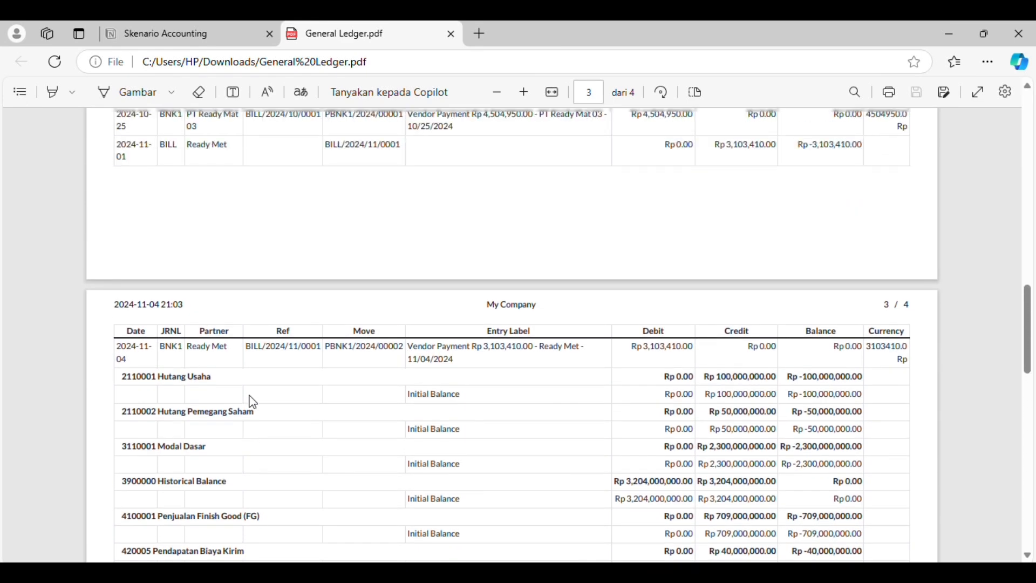
scroll(253, 402, up, 1)
scroll(253, 402, up, 5)
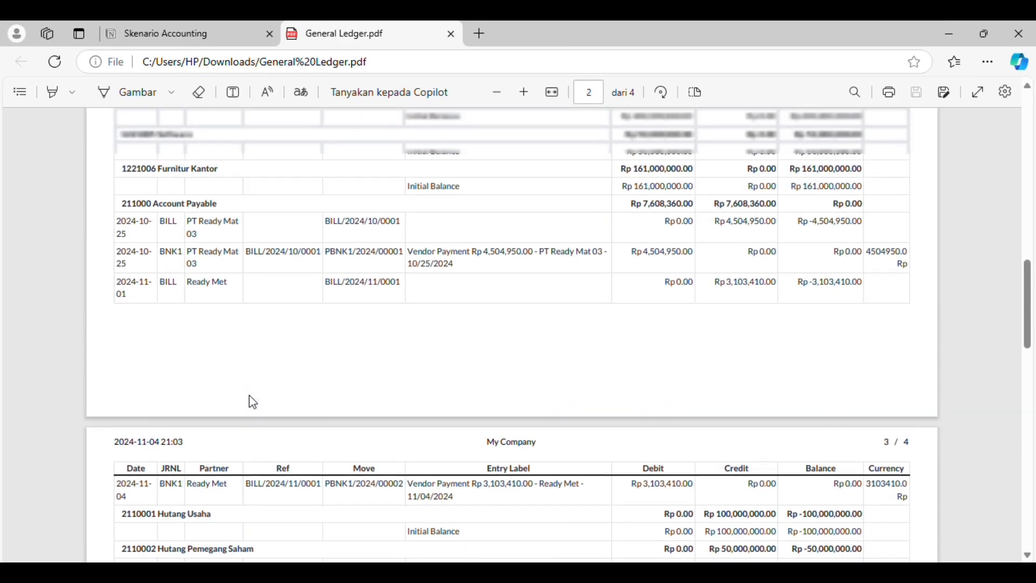
scroll(253, 402, up, 2)
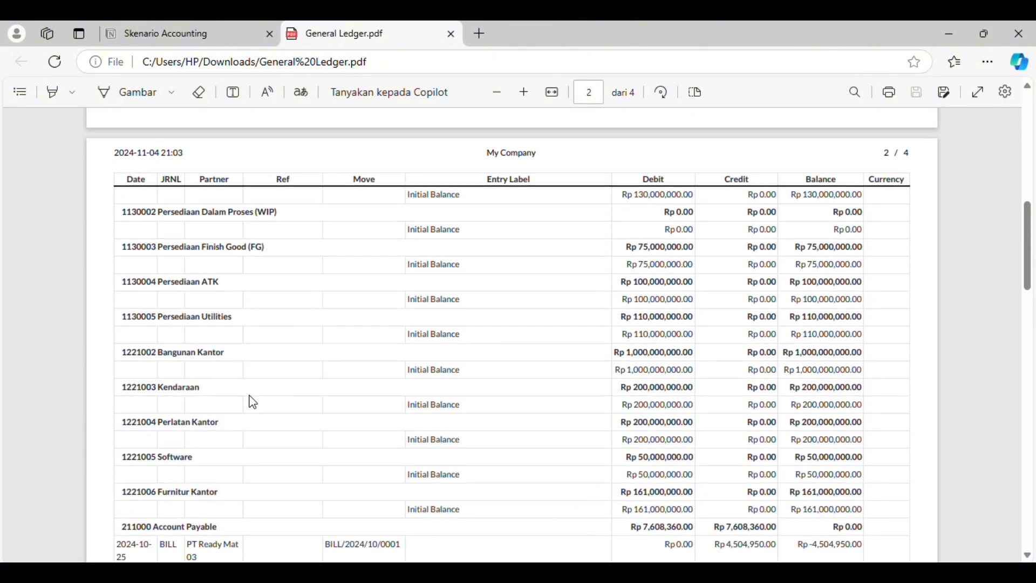
scroll(311, 356, up, 8)
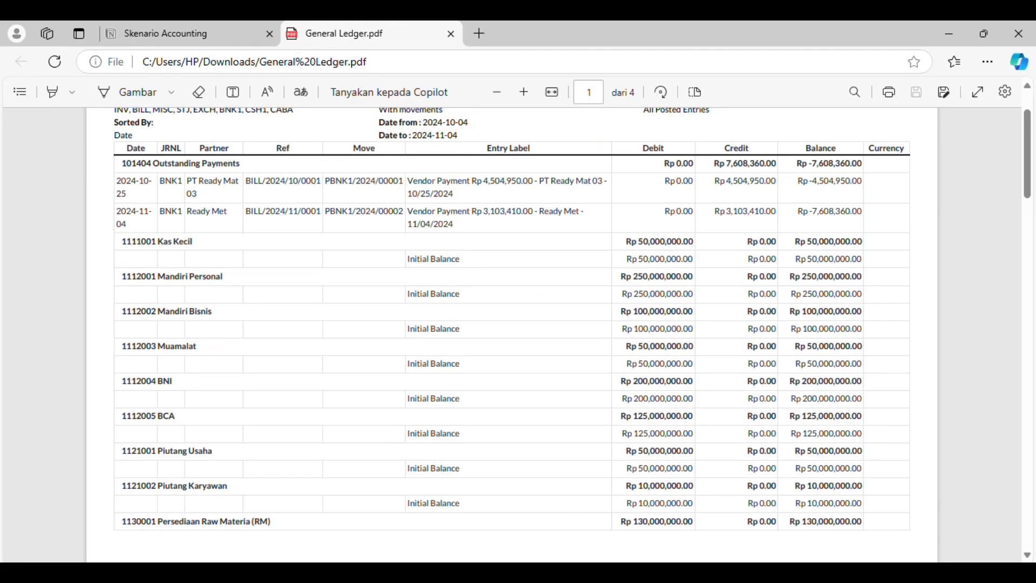
click(521, 513)
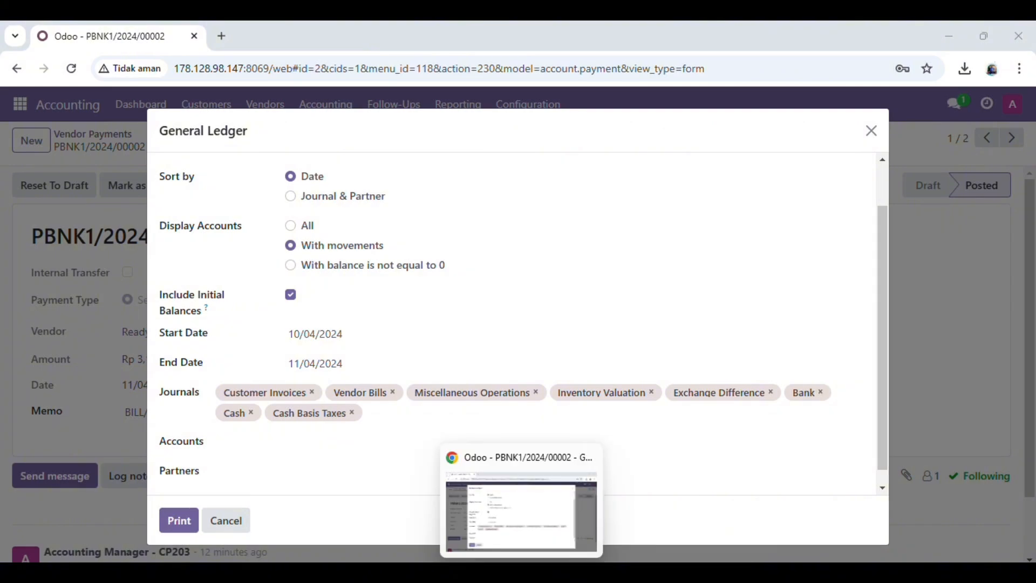
click(521, 573)
click(489, 573)
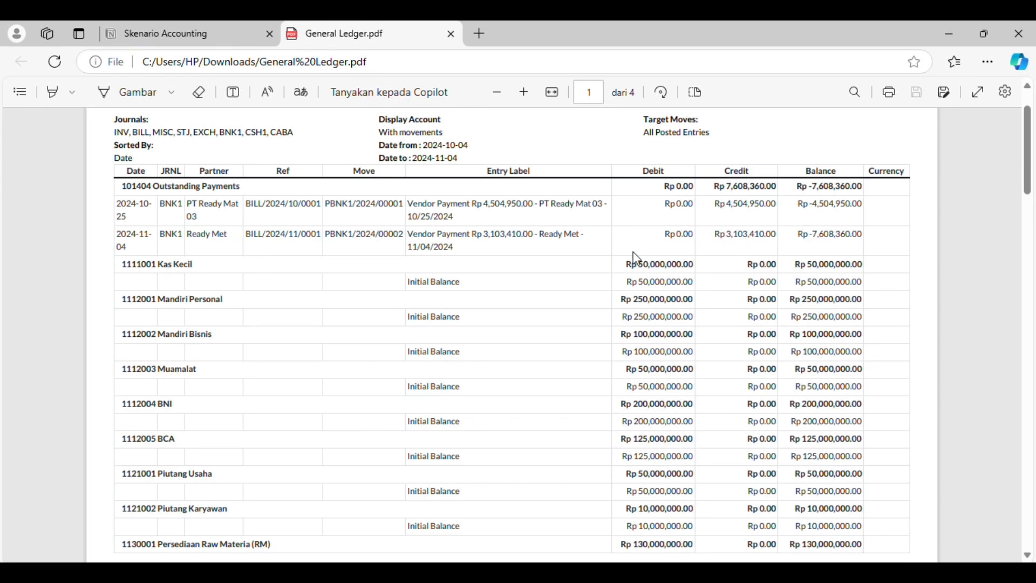
scroll(559, 375, down, 1)
scroll(558, 375, up, 1)
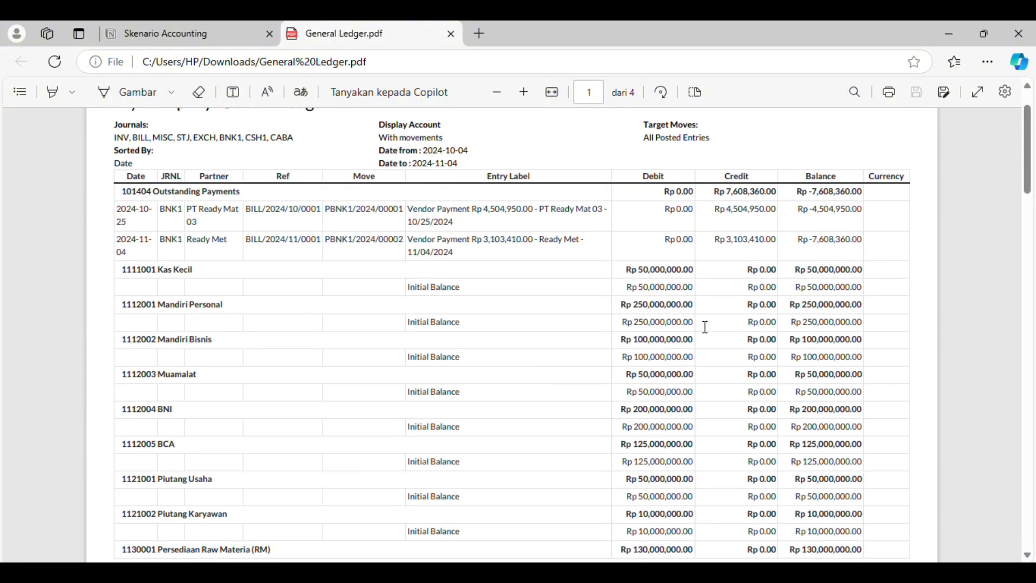
scroll(706, 327, down, 1)
scroll(705, 327, down, 4)
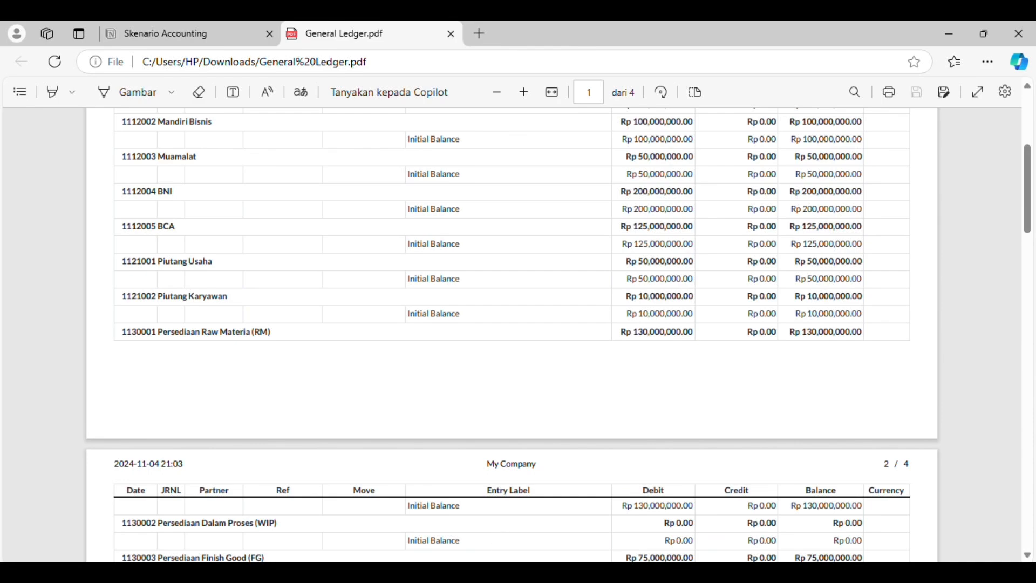
Switch back to Odoo in Chrome and open the Trial Balance report options from the accounting audit reports
mouse_move(521, 572)
click(522, 513)
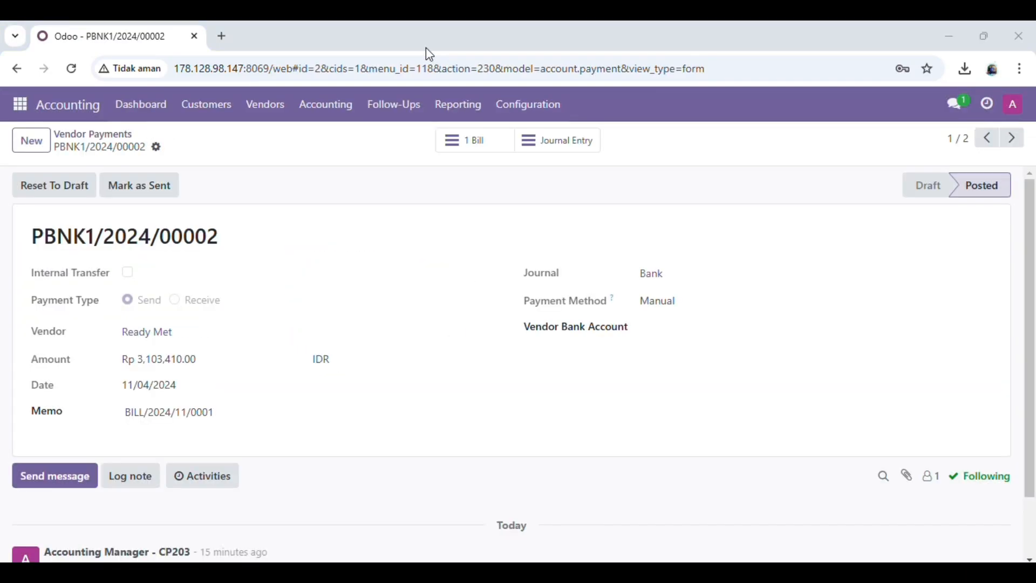
click(458, 107)
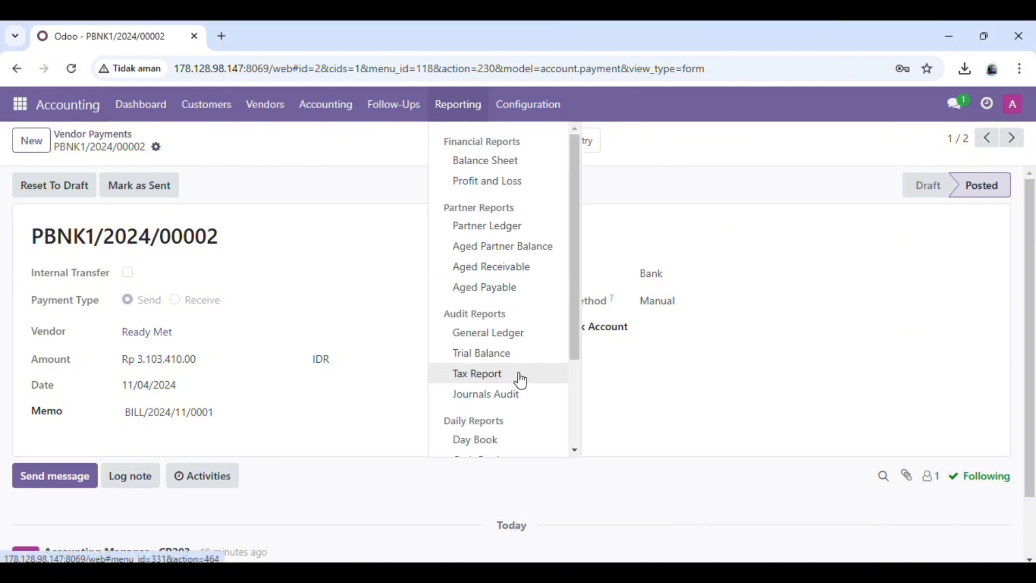
click(409, 119)
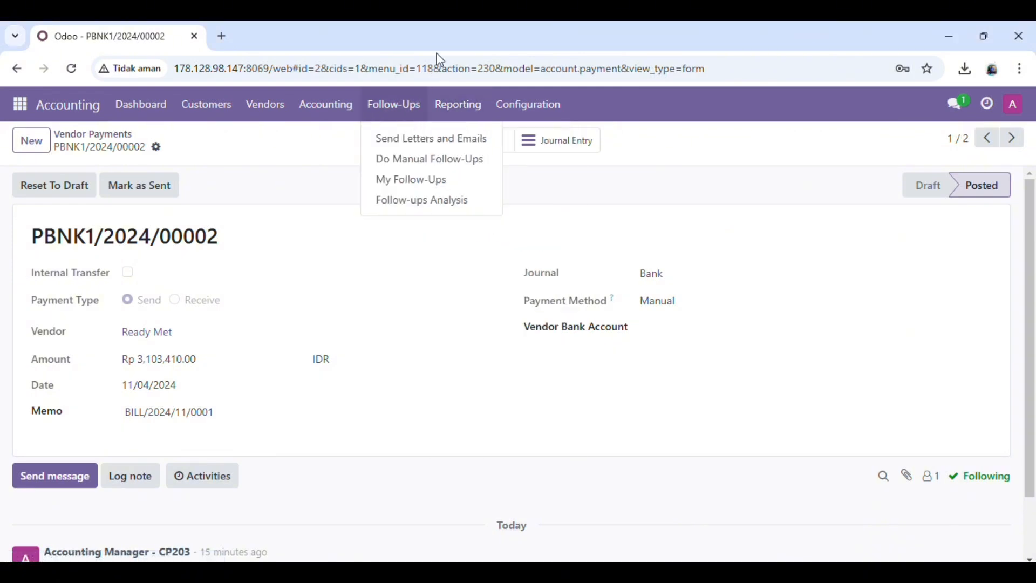
click(458, 105)
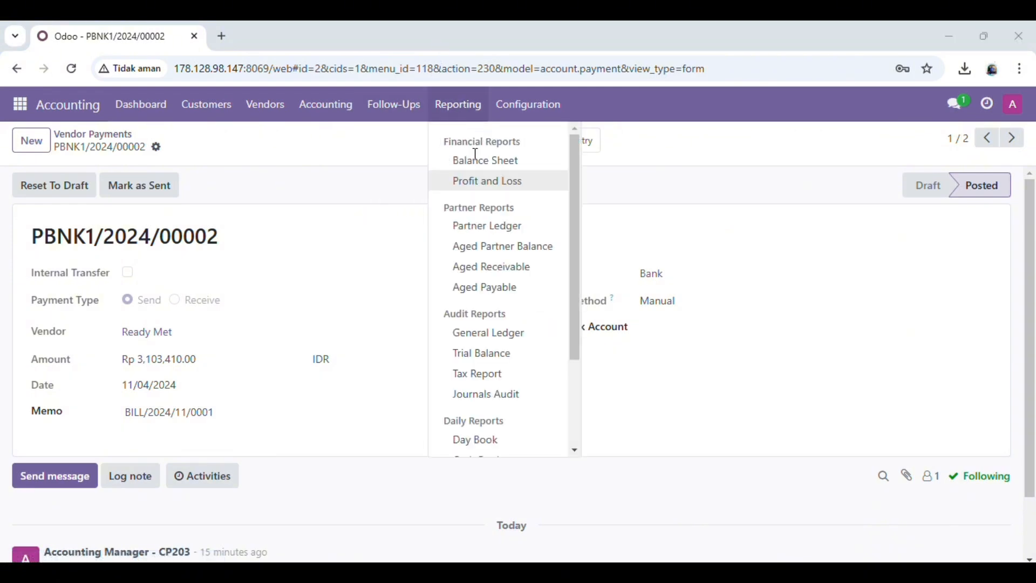
click(514, 360)
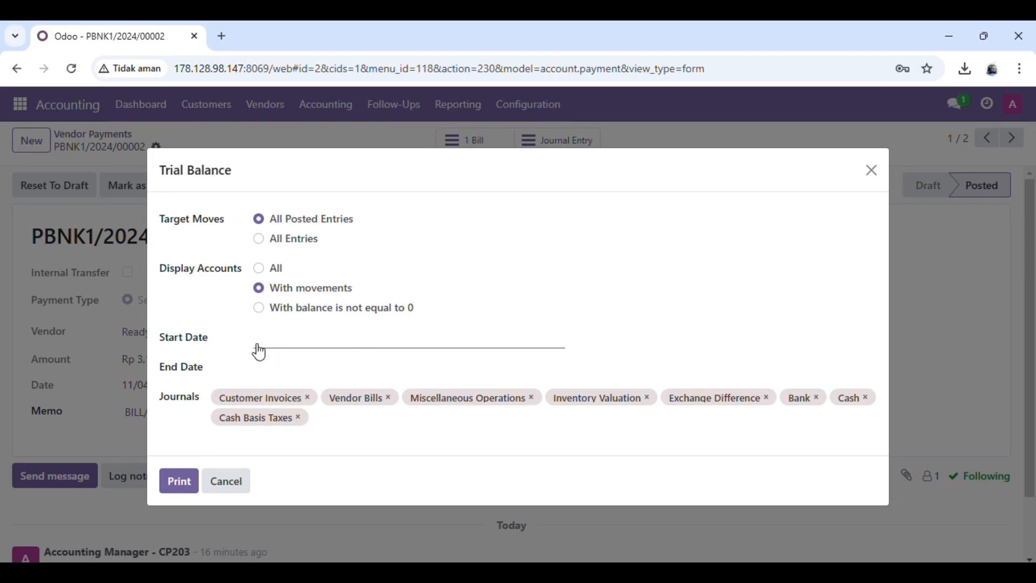
Set the trial balance period from 10/04/2024 to 11/04/2024
click(312, 347)
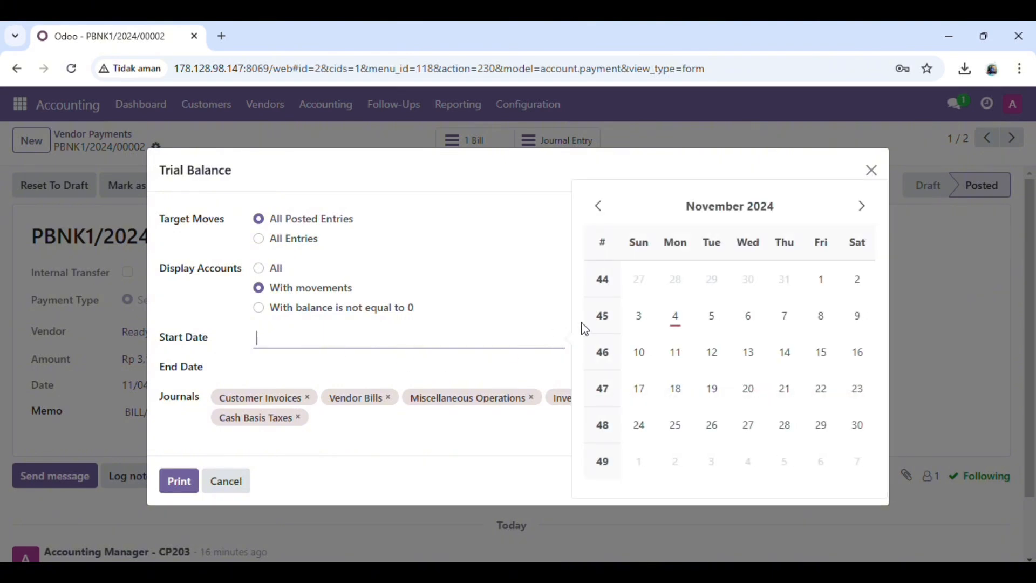
click(599, 211)
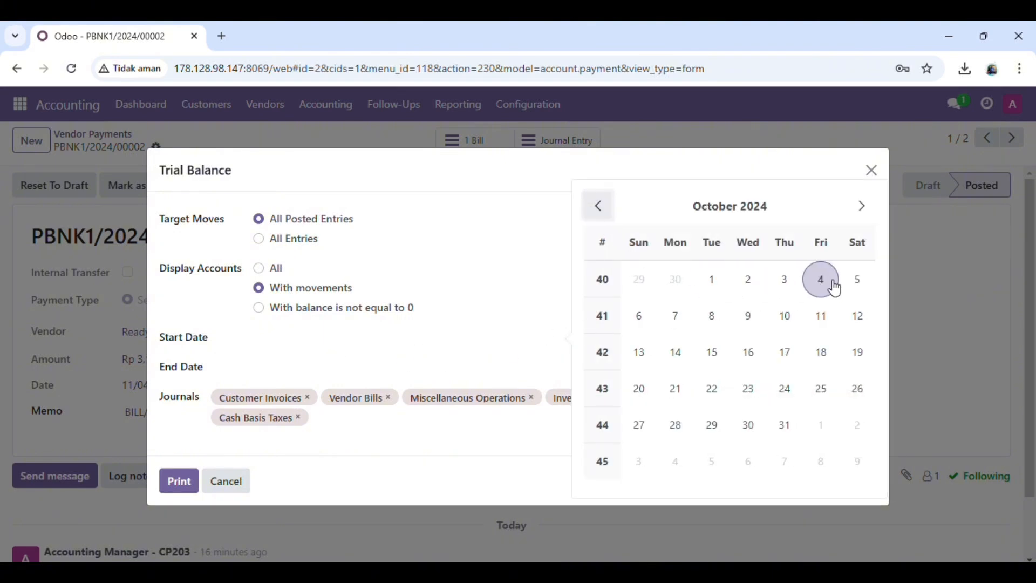
click(821, 279)
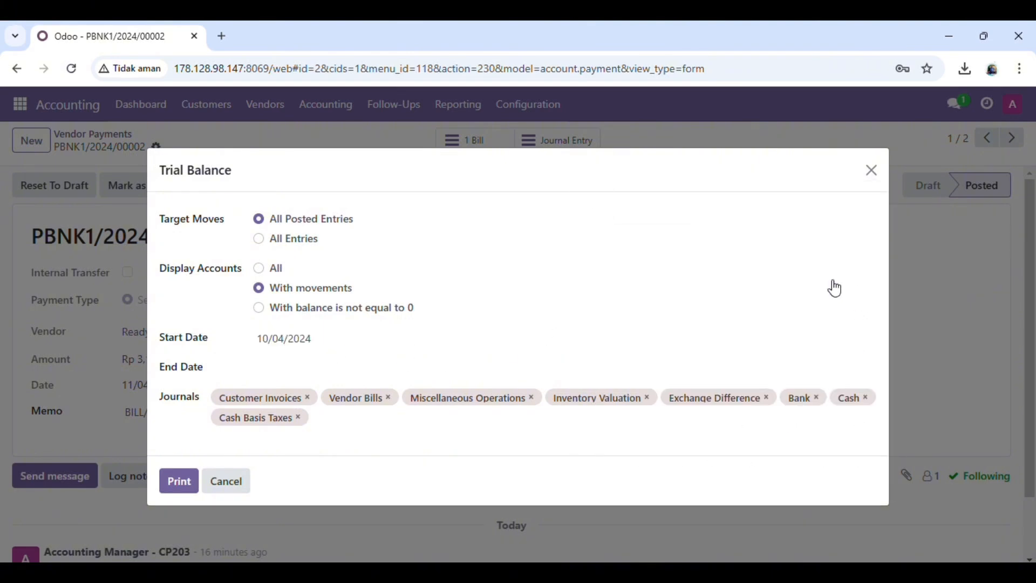
click(330, 368)
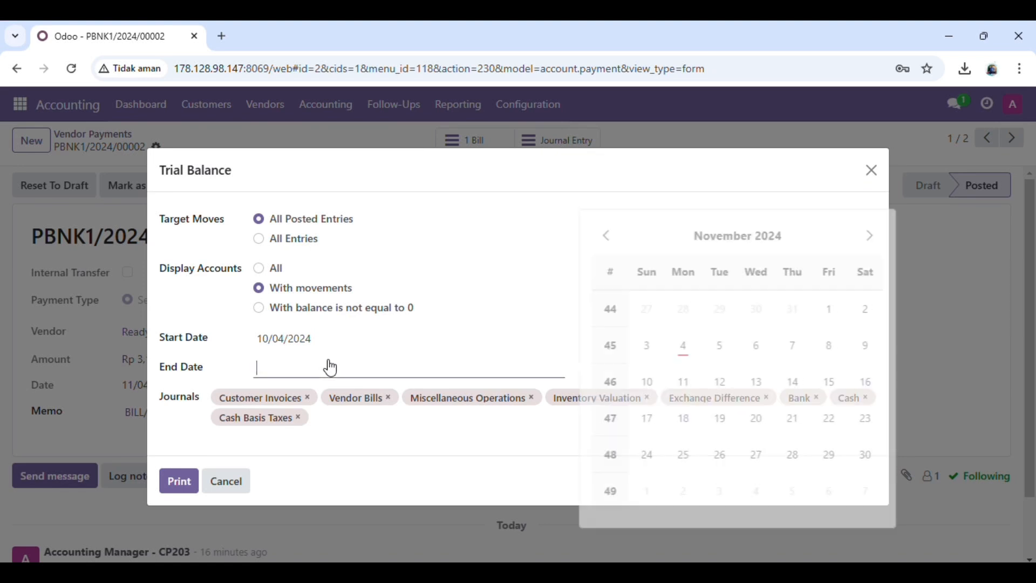
click(671, 361)
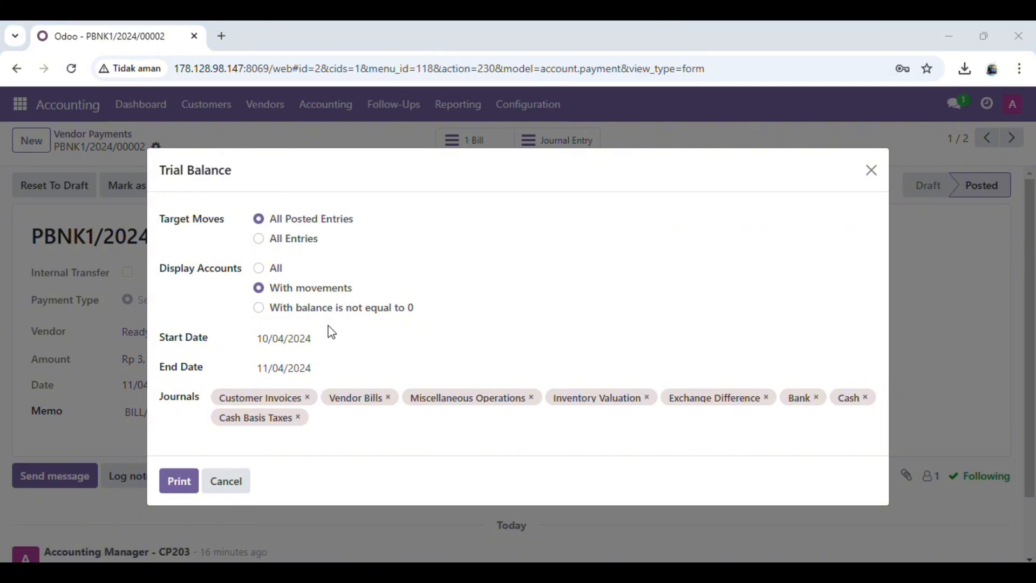
Print the trial balance, keep the blocked Trial Balance.pdf download, and show the file in the Downloads folder
click(179, 493)
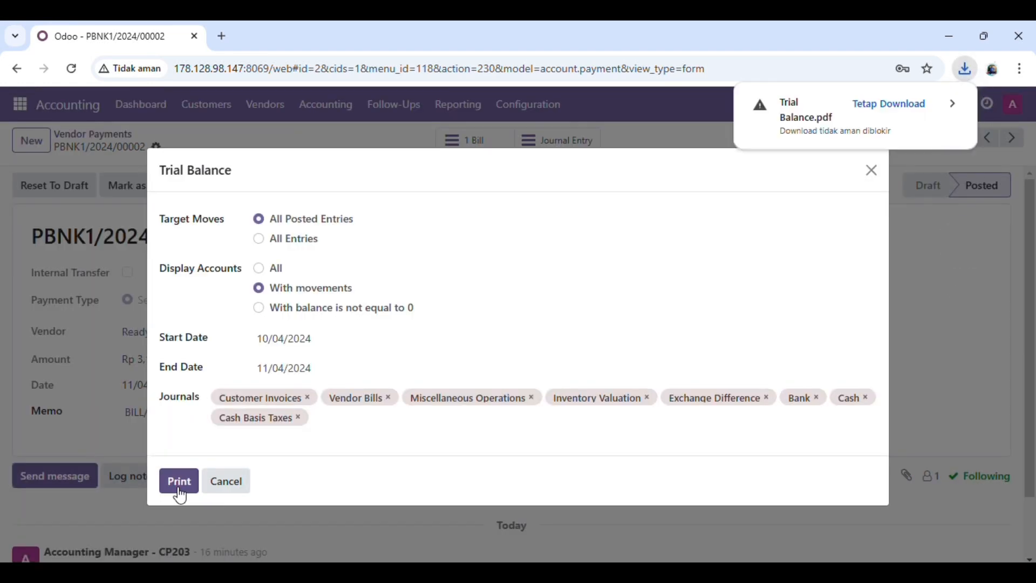
click(923, 108)
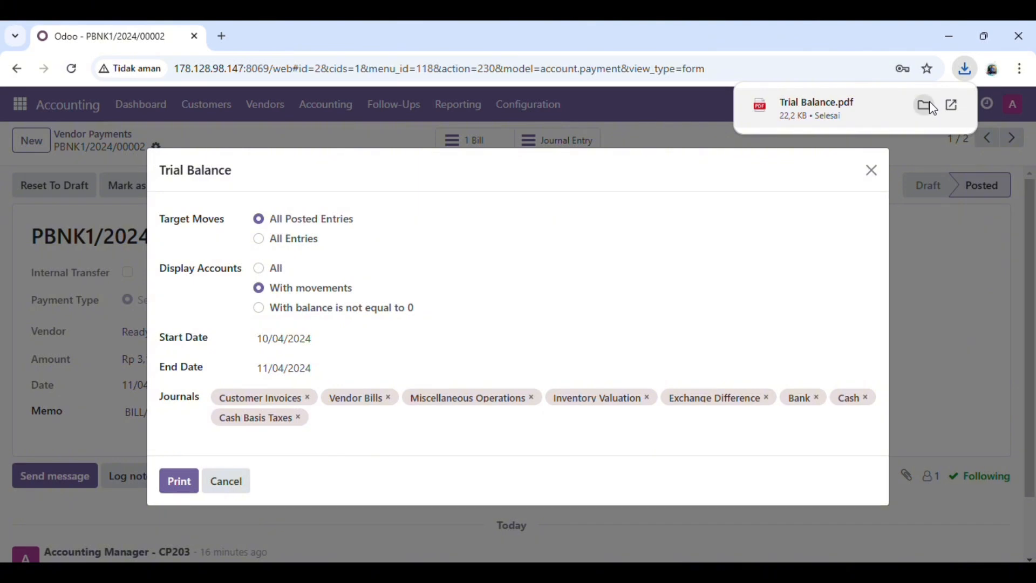
click(933, 107)
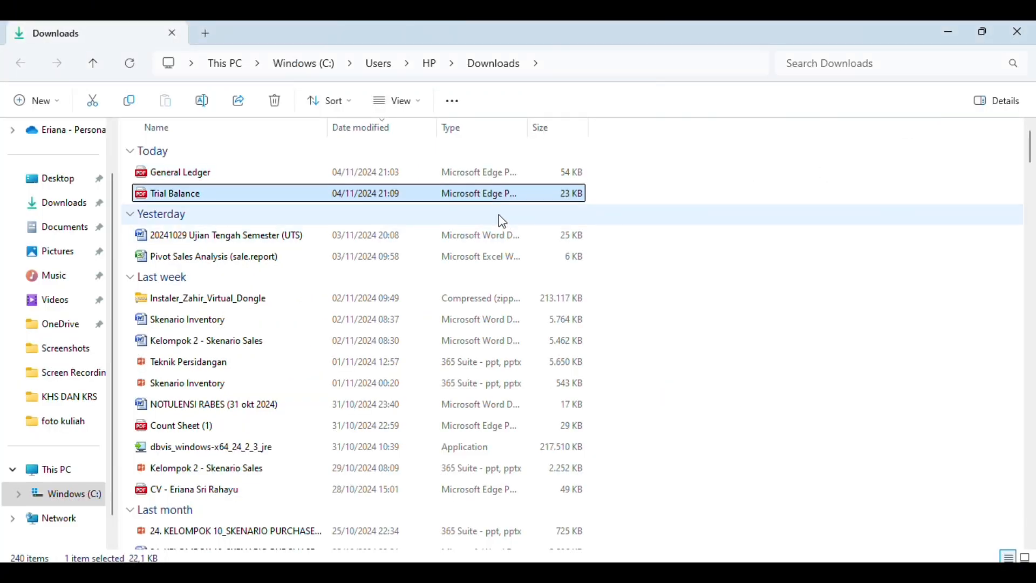
click(478, 177)
double_click(479, 181)
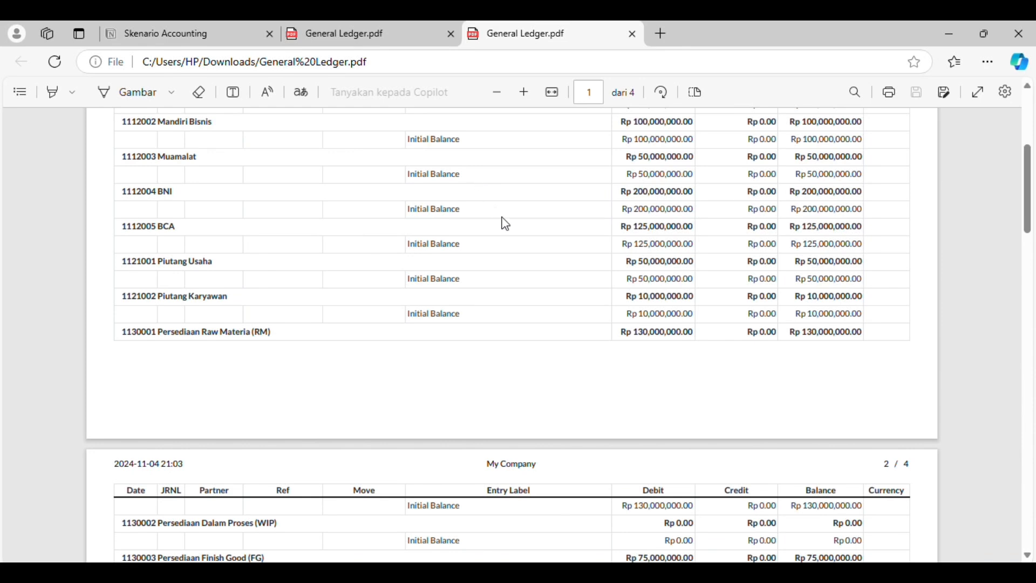
scroll(522, 237, up, 5)
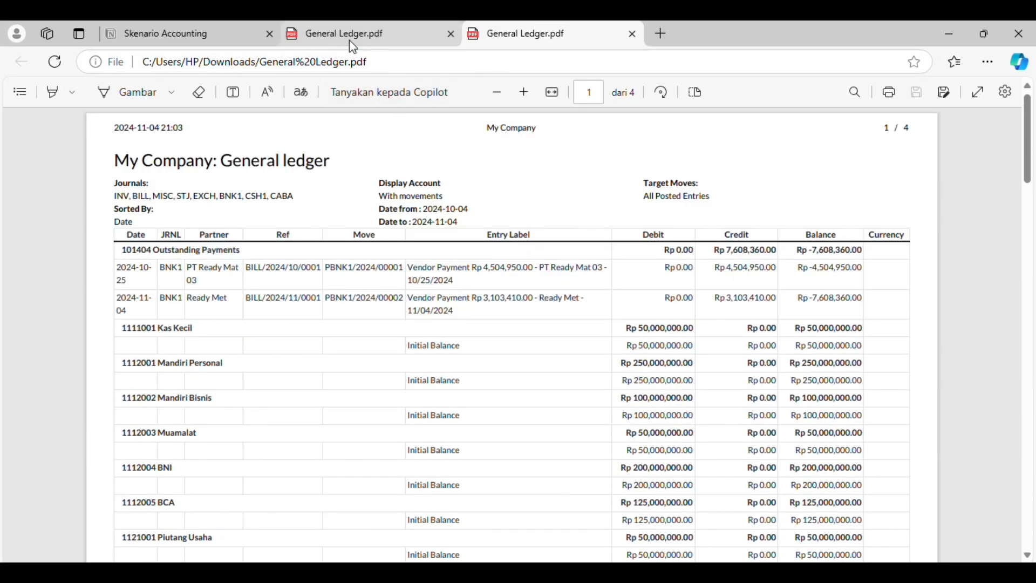
click(402, 35)
scroll(425, 242, up, 5)
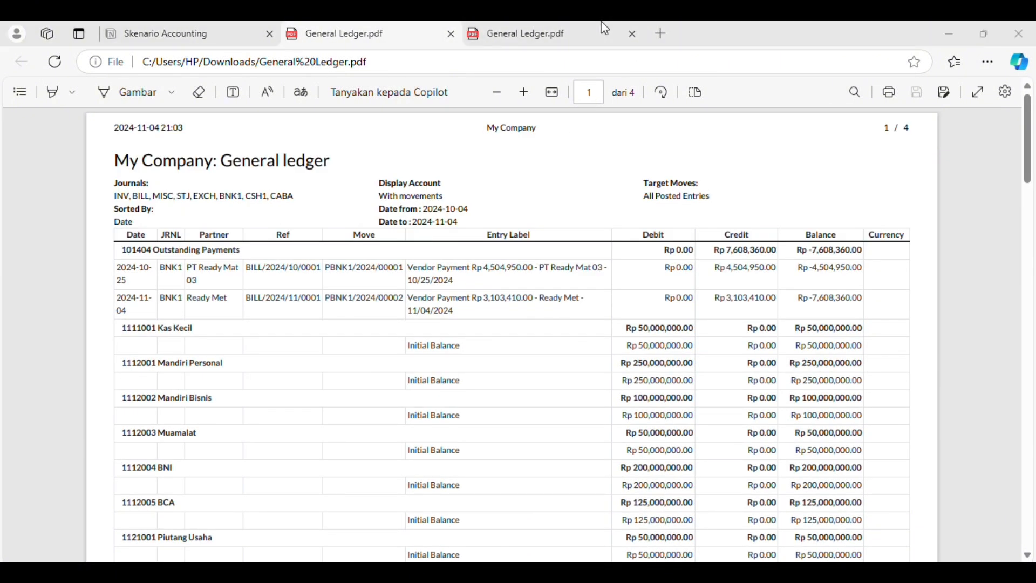
click(631, 44)
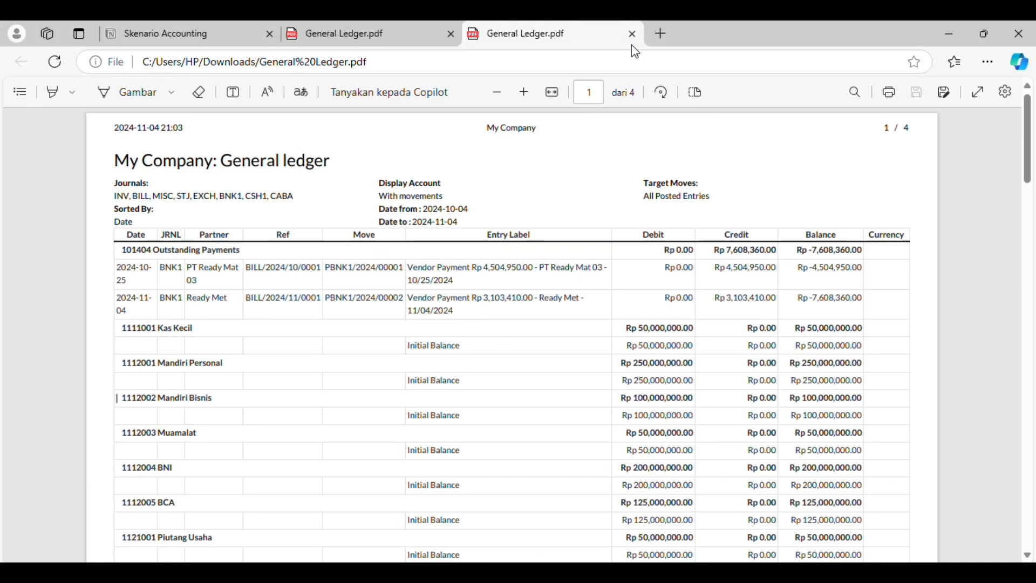
key(alt+Tab)
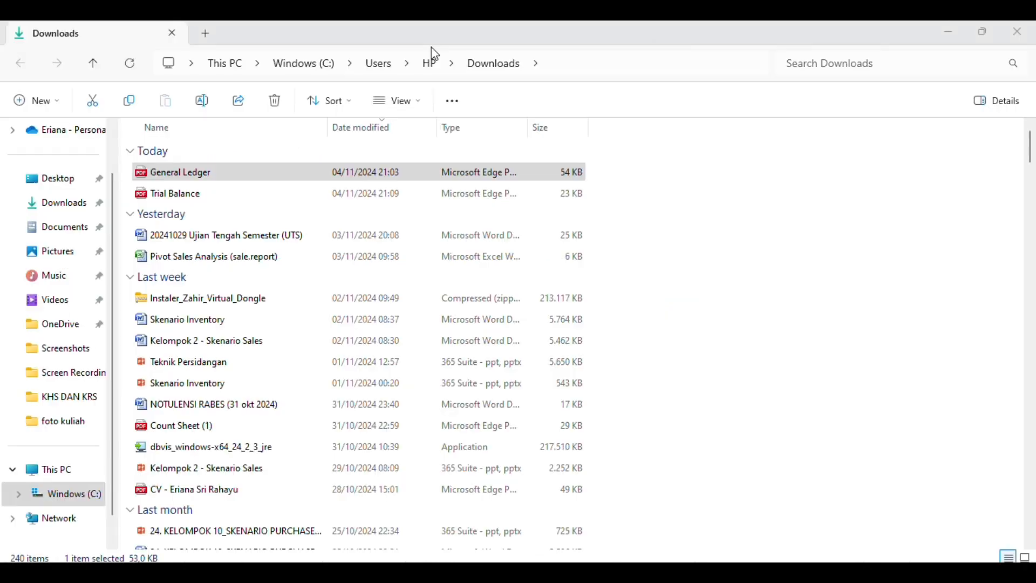
Open the Trial Balance PDF from the Downloads folder, and close the Trial Balance report options back in Odoo
double_click(397, 195)
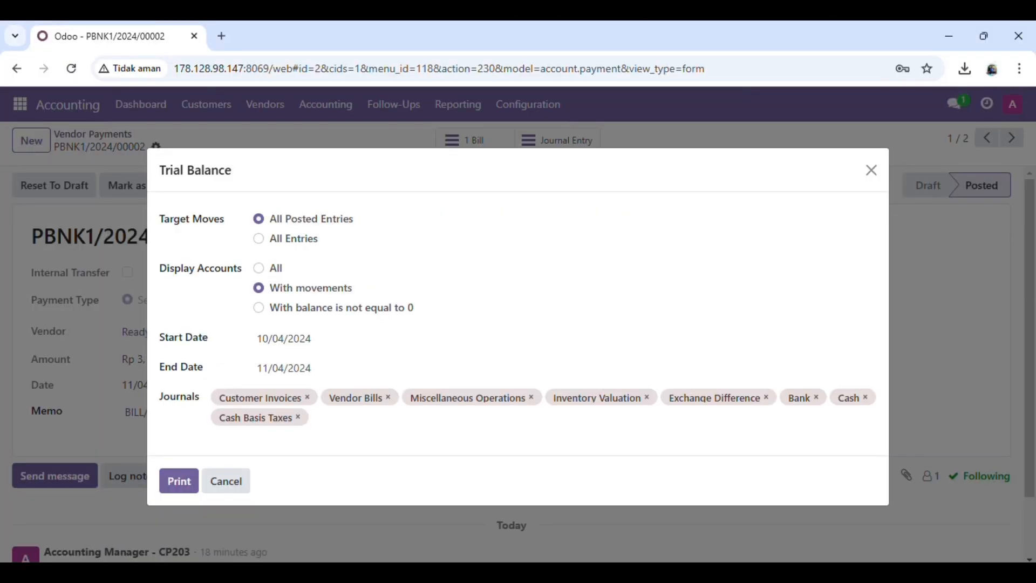
click(871, 170)
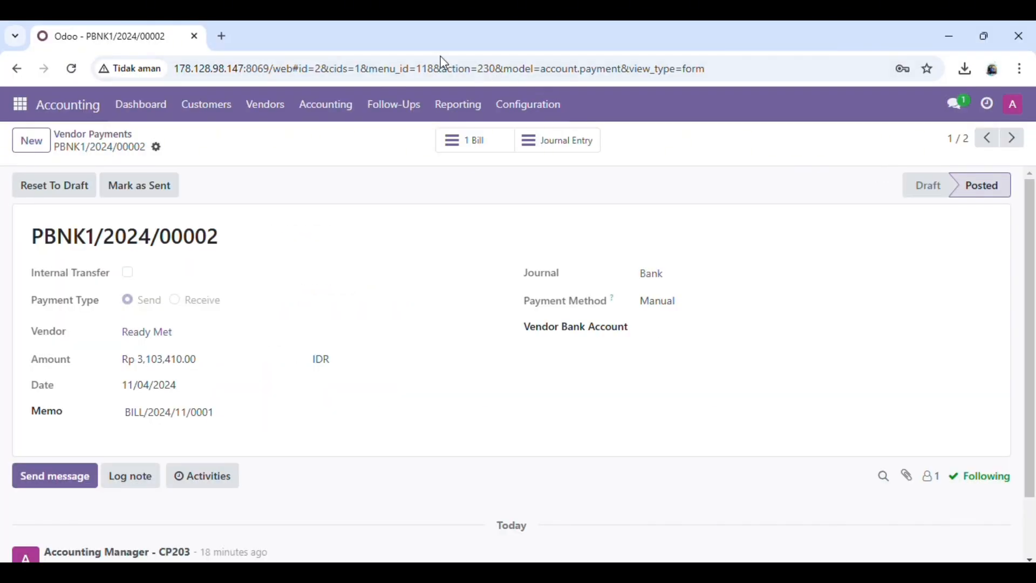
click(431, 41)
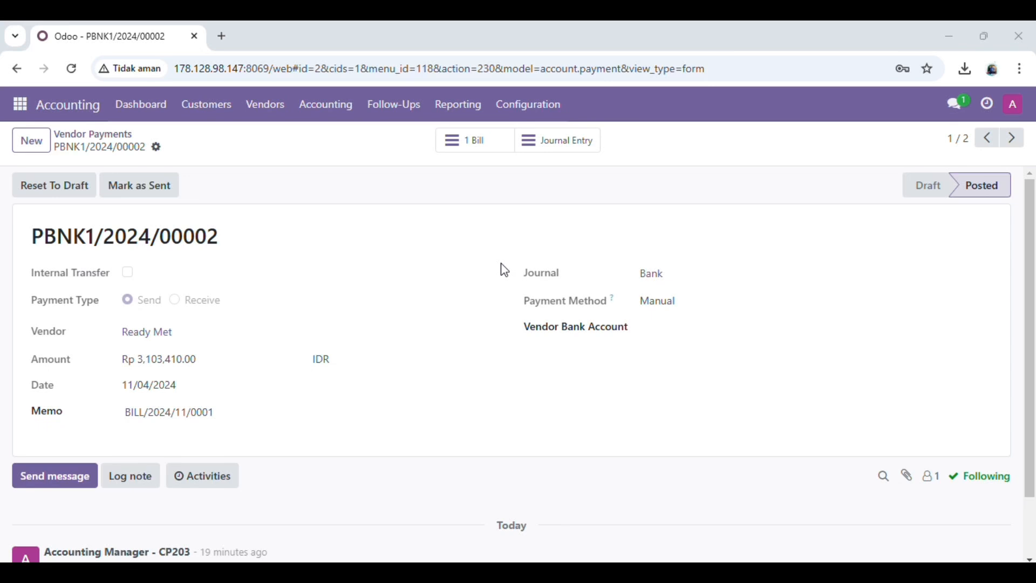